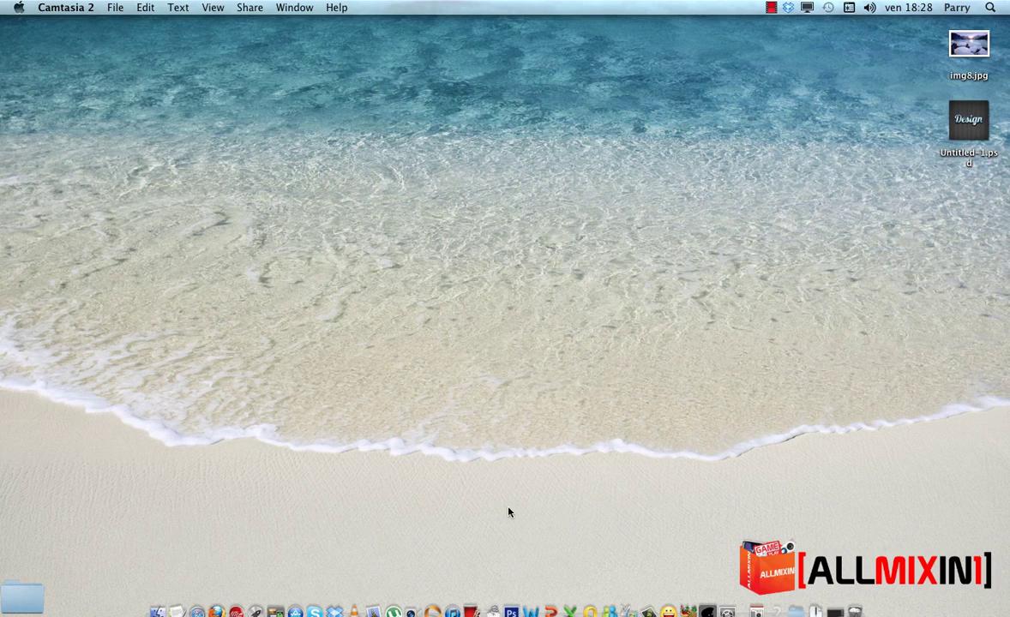
Launch Photoshop CS6 from the Dock.
left_click(512, 609)
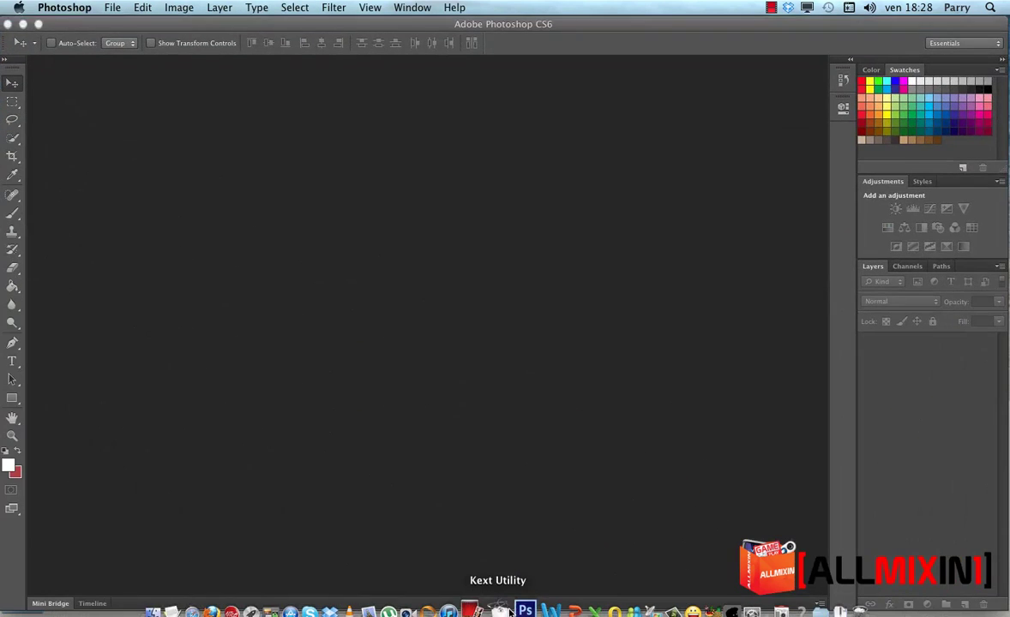
Create a new 700 × 700 px document at 72 ppi.
left_click(112, 6)
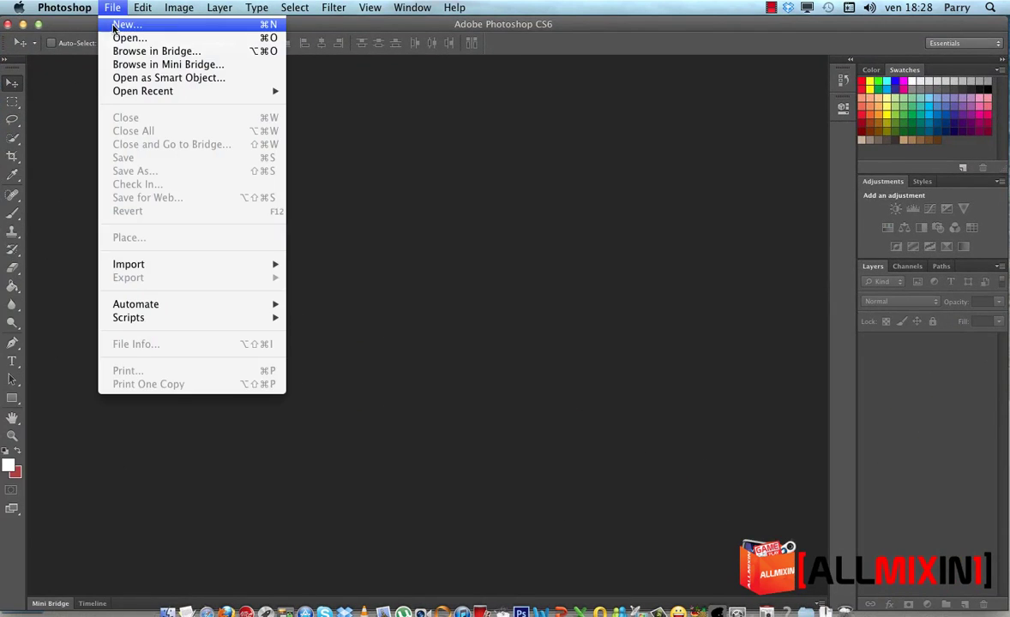
left_click(120, 24)
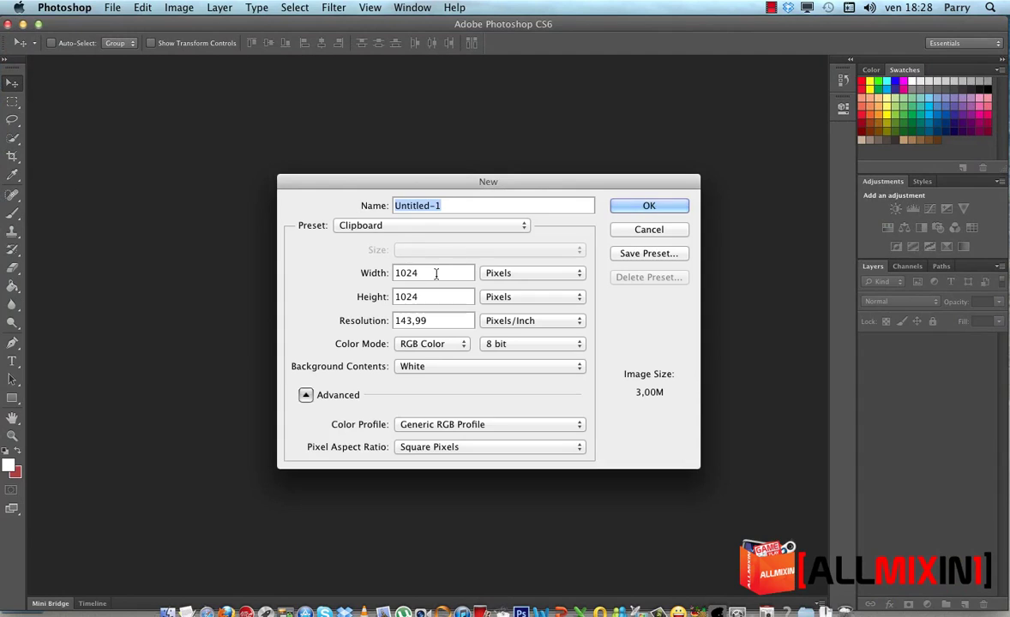
double_click(463, 272)
type("700")
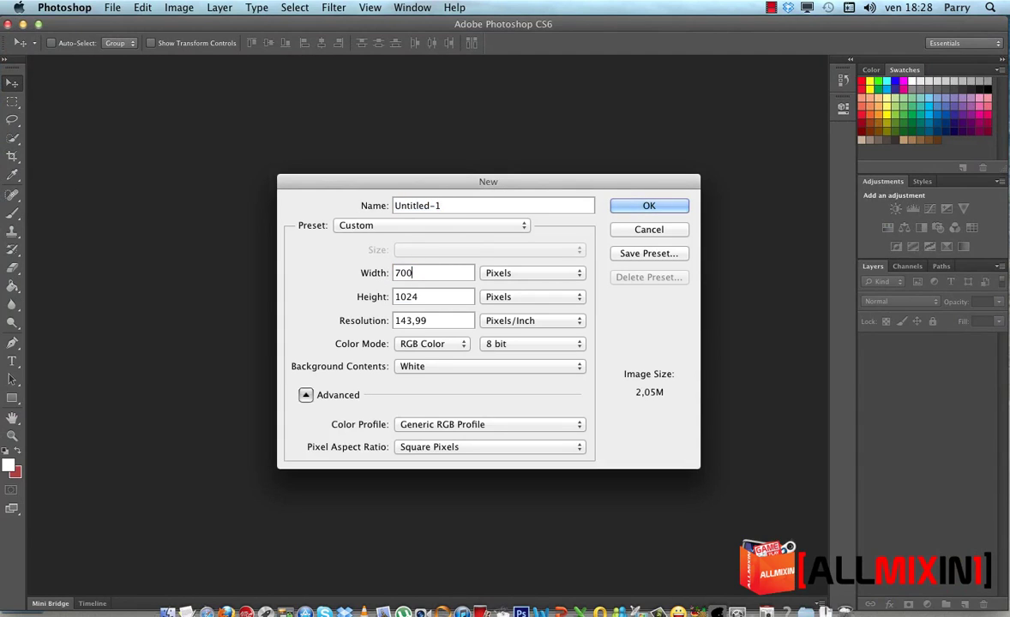
key("Tab")
type("700")
key("Tab")
type("7")
type("2")
key("Return")
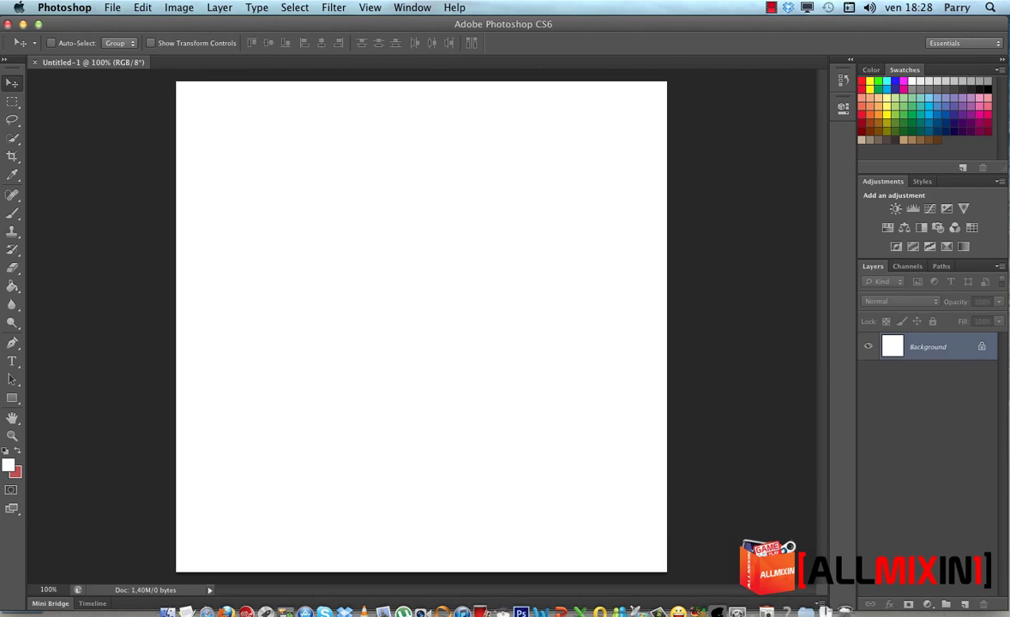
Unlock the background into a regular layer named Background.
double_click(984, 355)
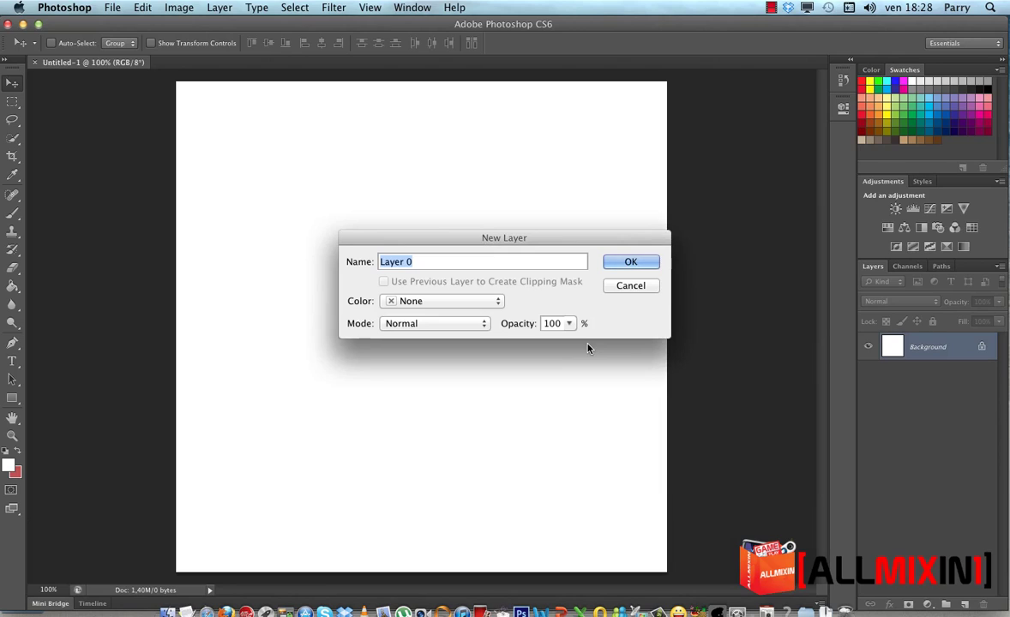
type("Backgroun")
type("d")
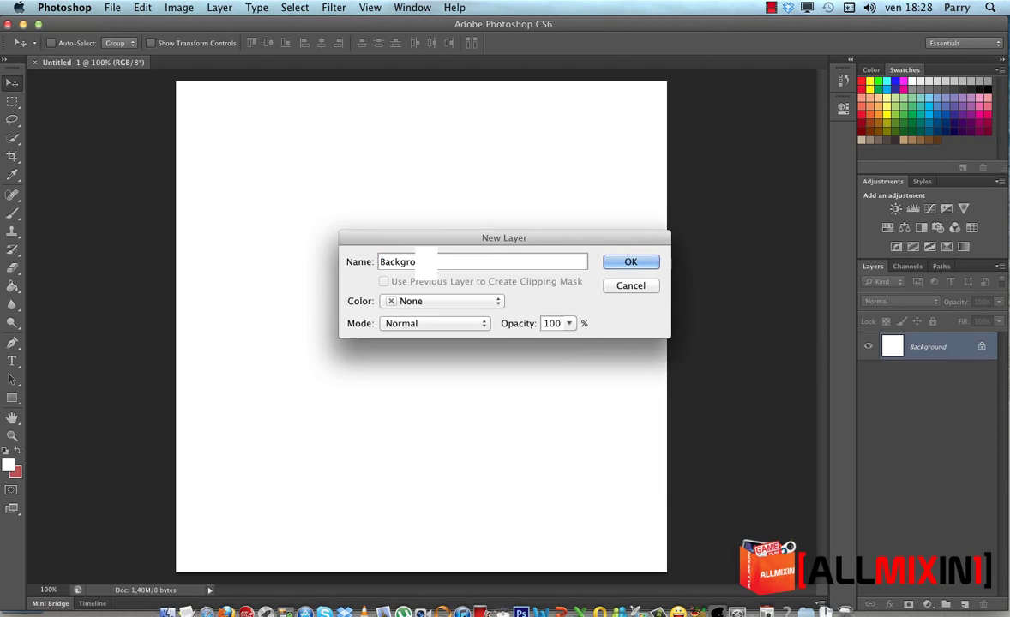
key("Return")
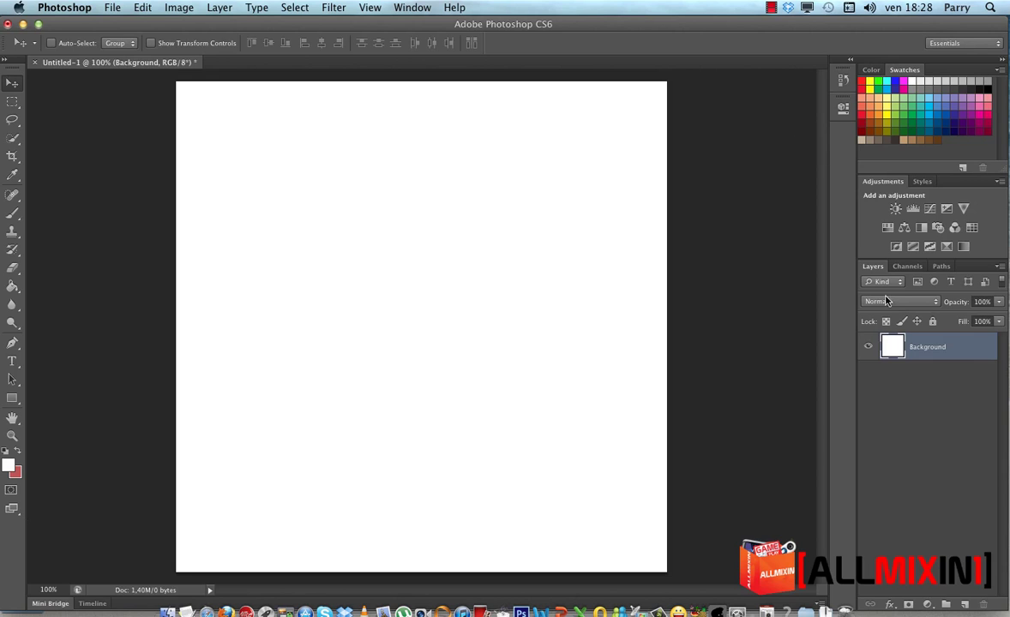
Give the background layer a dark wood-grain Pattern Overlay at 135% scale.
double_click(961, 348)
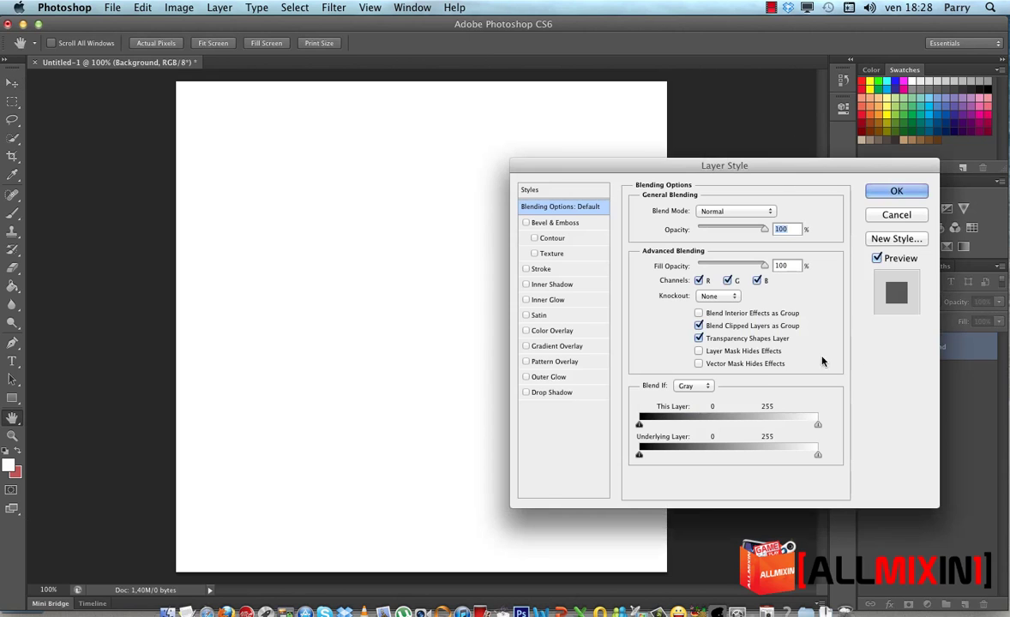
left_click(566, 362)
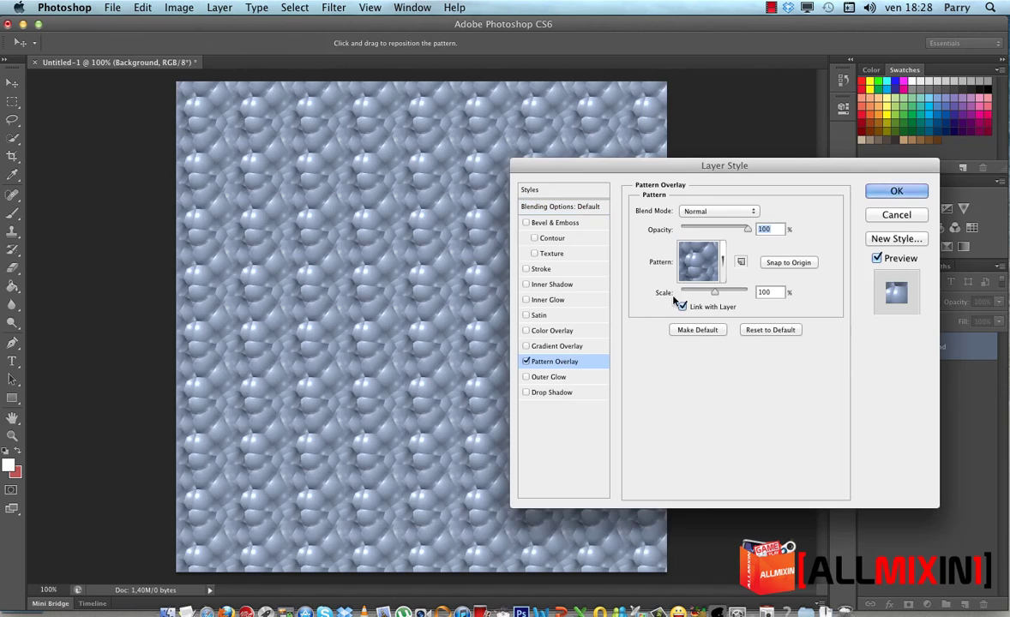
left_click(722, 263)
double_click(744, 302)
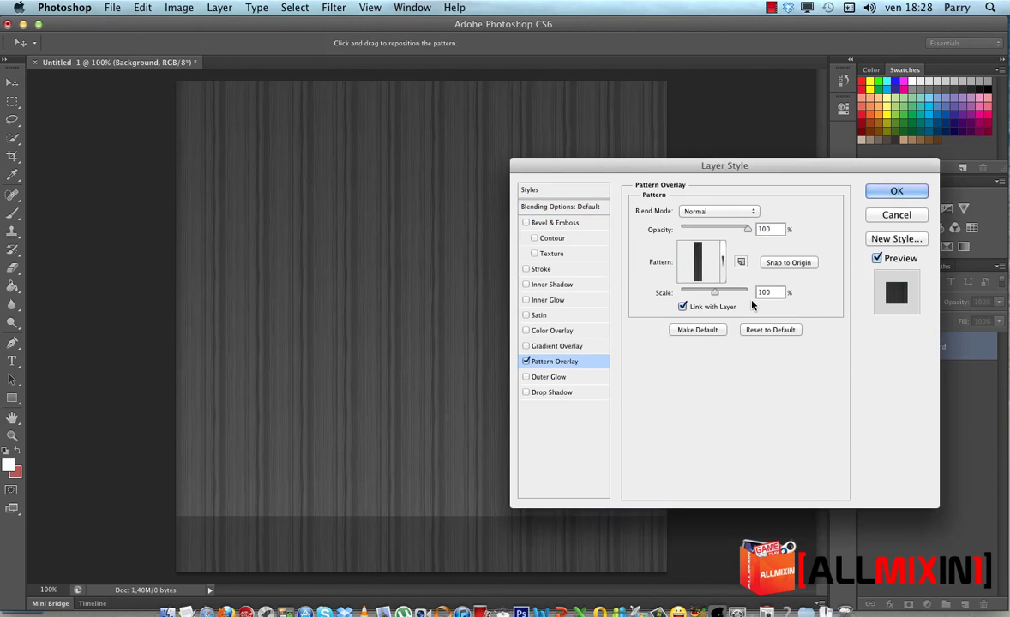
type("135")
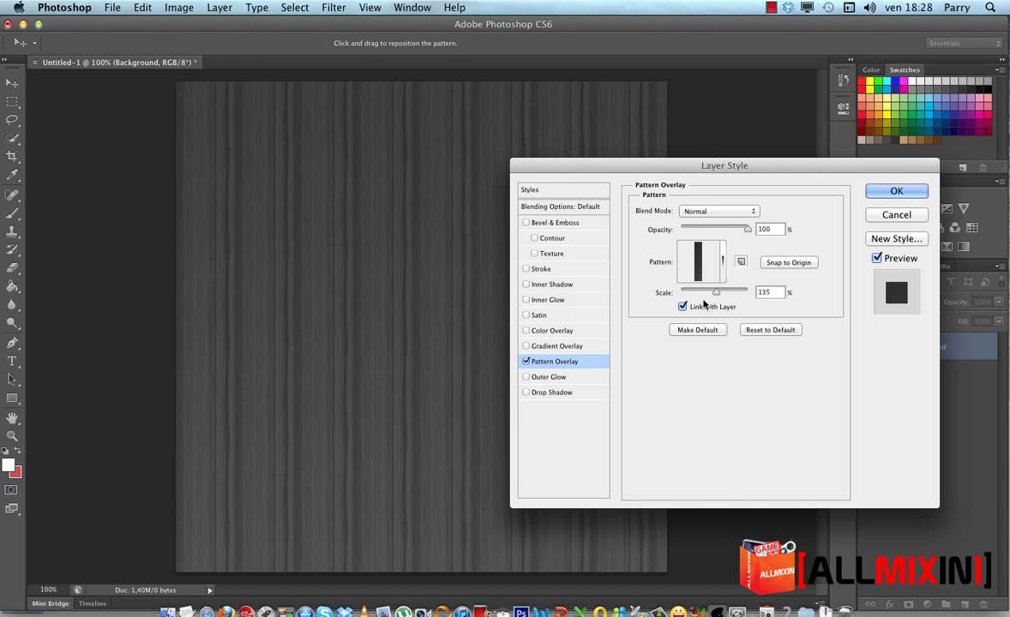
Add a 152 px Inner Shadow with 5 px distance and apply the style.
left_click(574, 285)
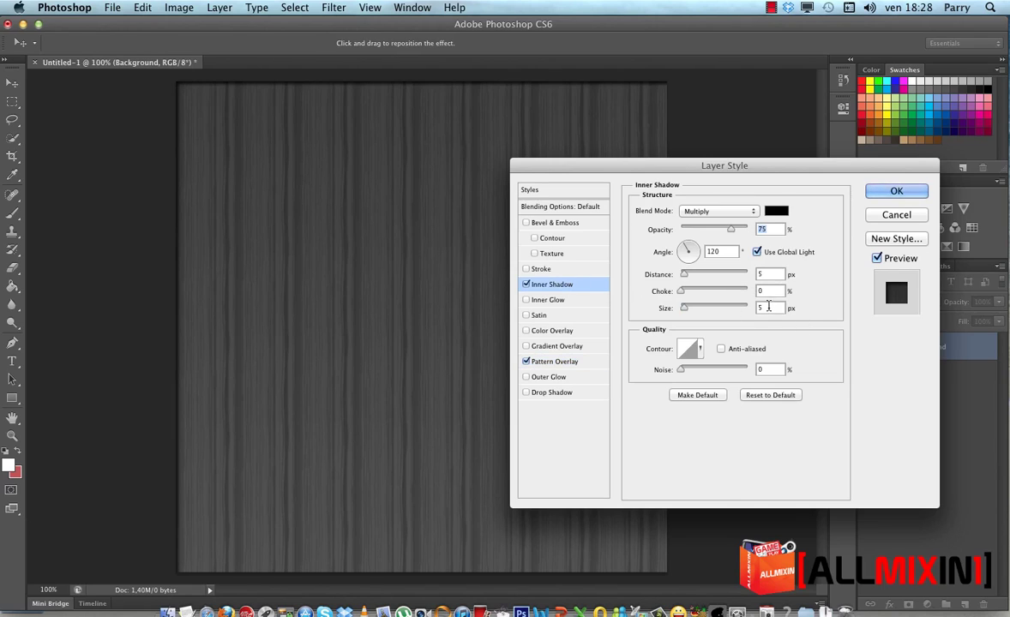
left_click_drag(683, 308, 739, 310)
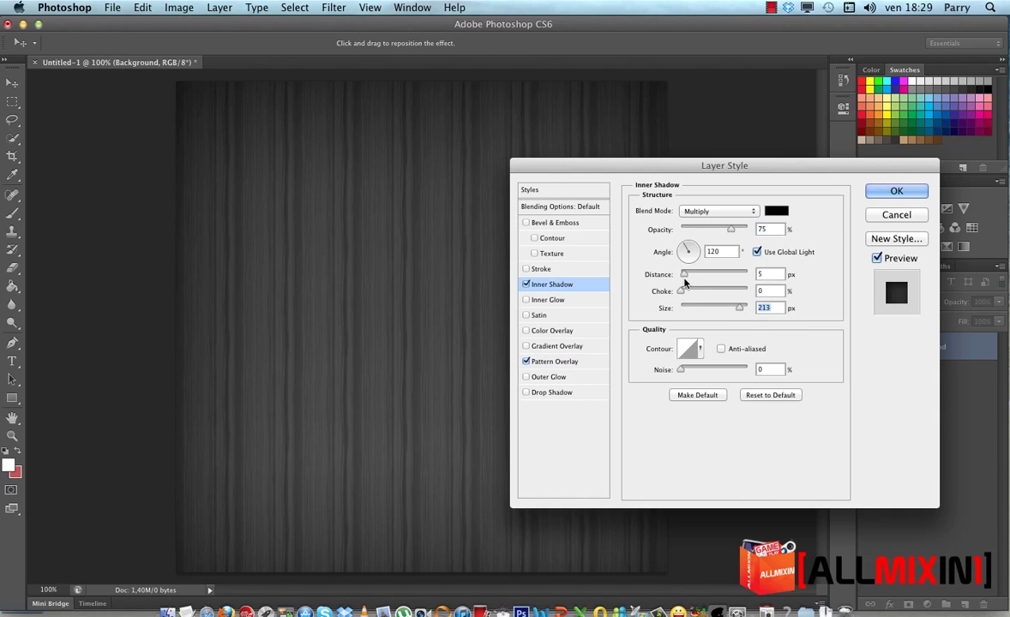
left_click_drag(683, 275, 727, 279)
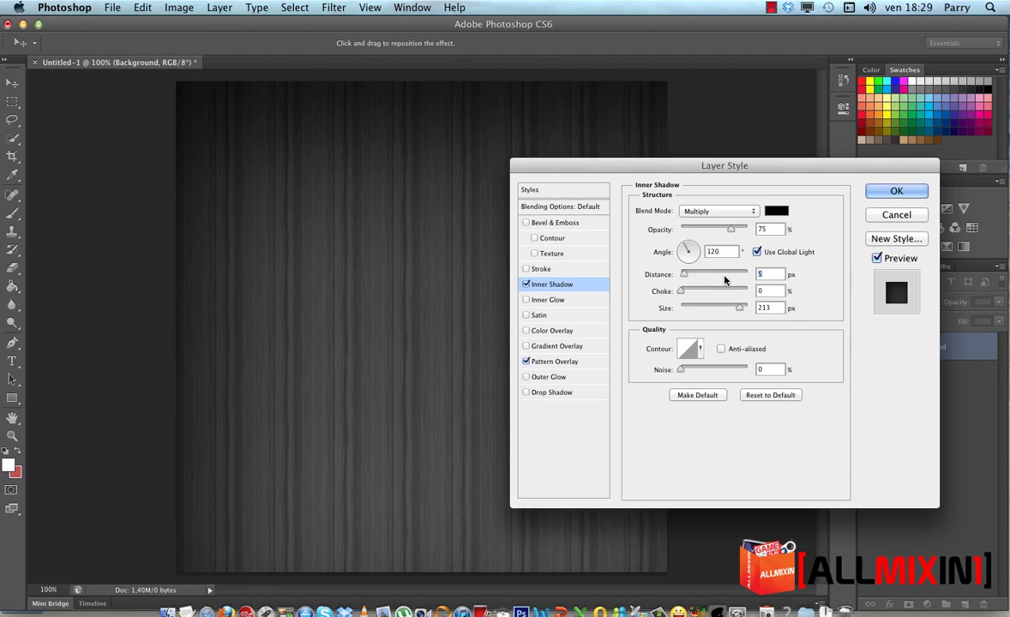
mouse_move(726, 278)
left_mouse_down()
mouse_move(686, 292)
mouse_move(724, 312)
left_mouse_up()
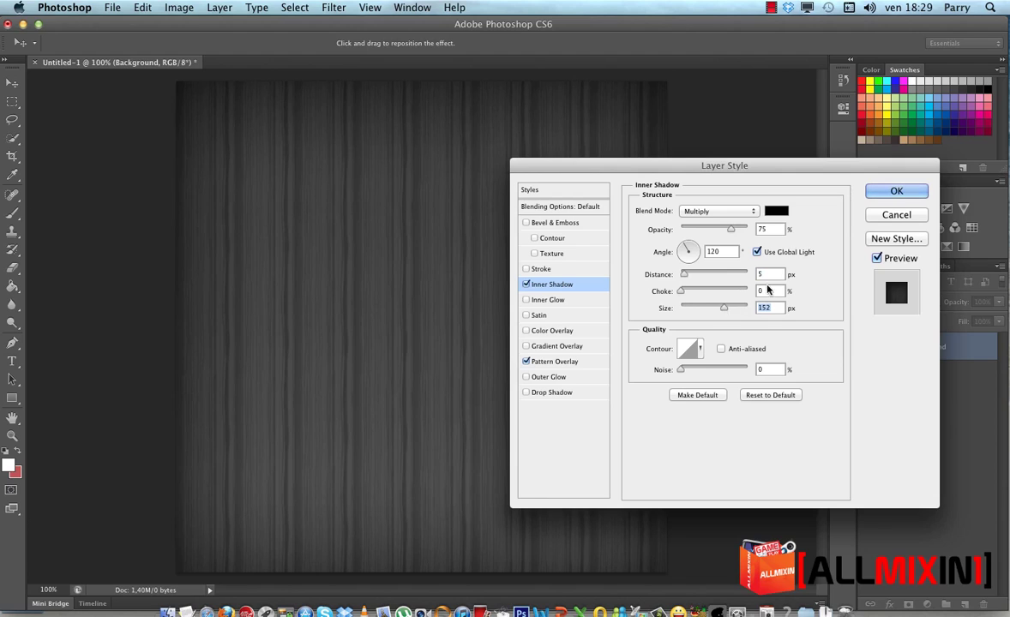
left_click(869, 194)
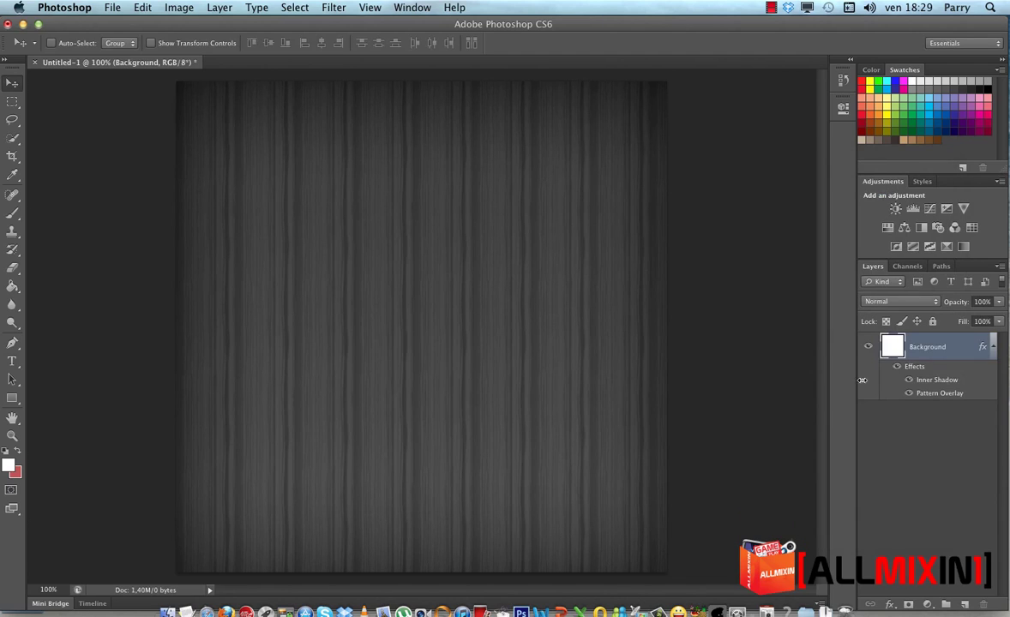
Add a new empty layer named ALLMIXIN1.
left_click(946, 605)
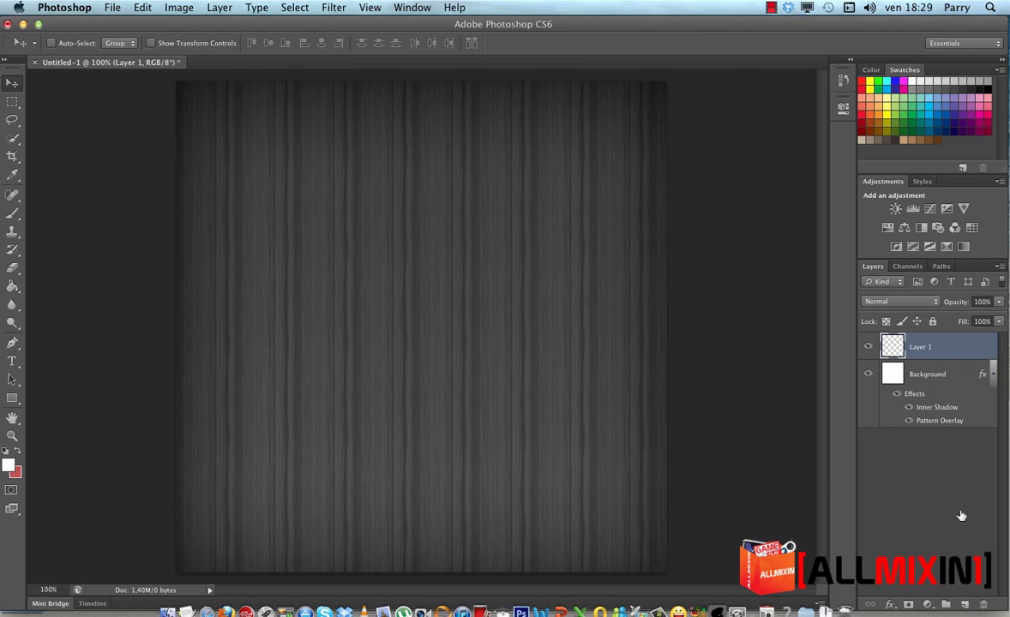
double_click(922, 348)
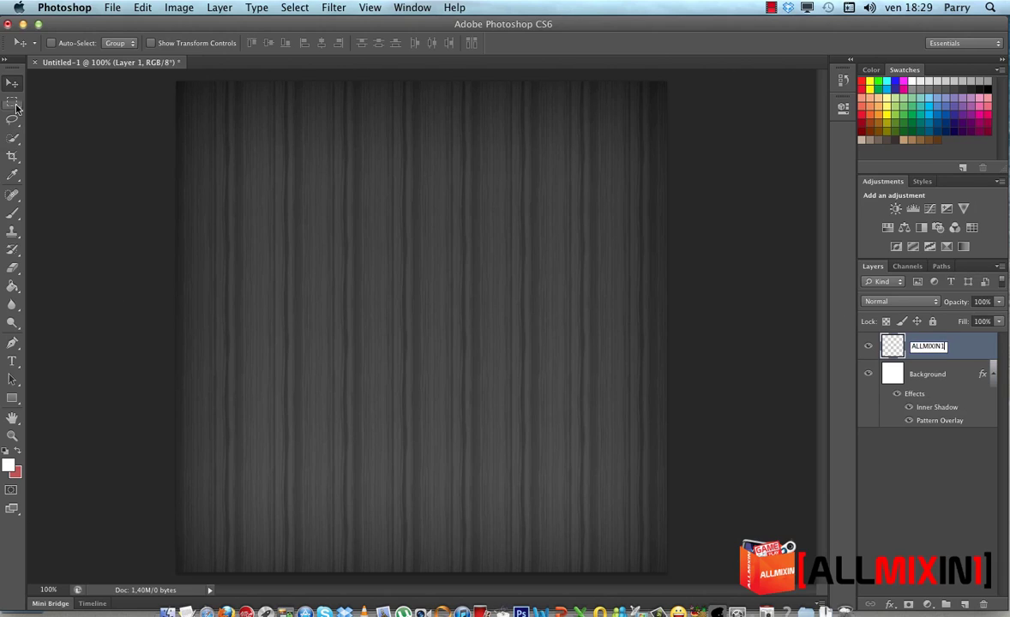
type("ALLMIXIN1")
key("Return")
Write white 'Allmixin1' in Lobster 185 pt and move it near the canvas centre.
left_click(13, 362)
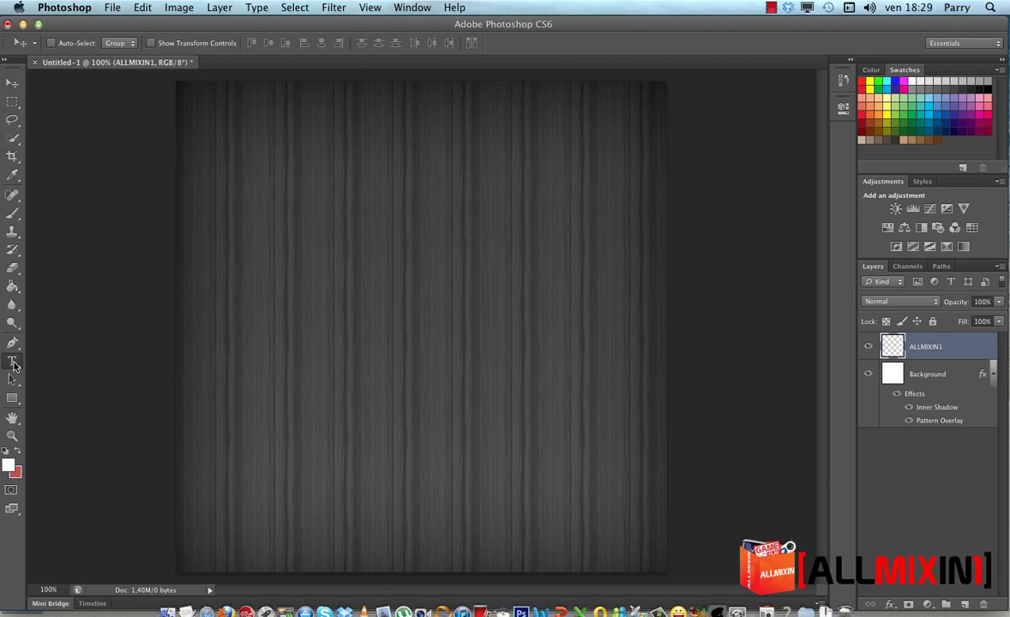
left_click(219, 309)
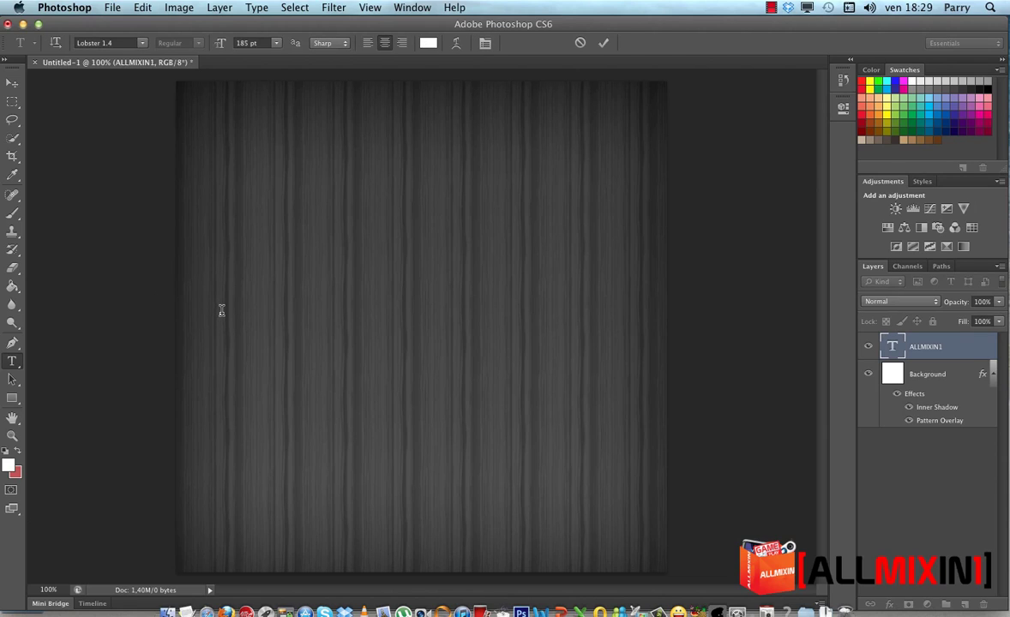
type("All")
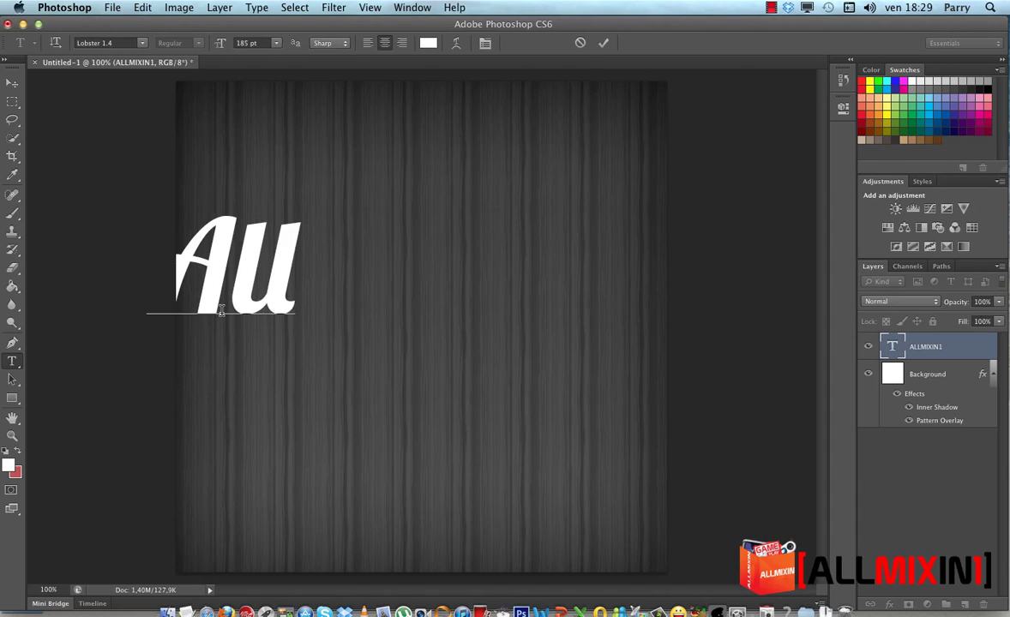
type("m")
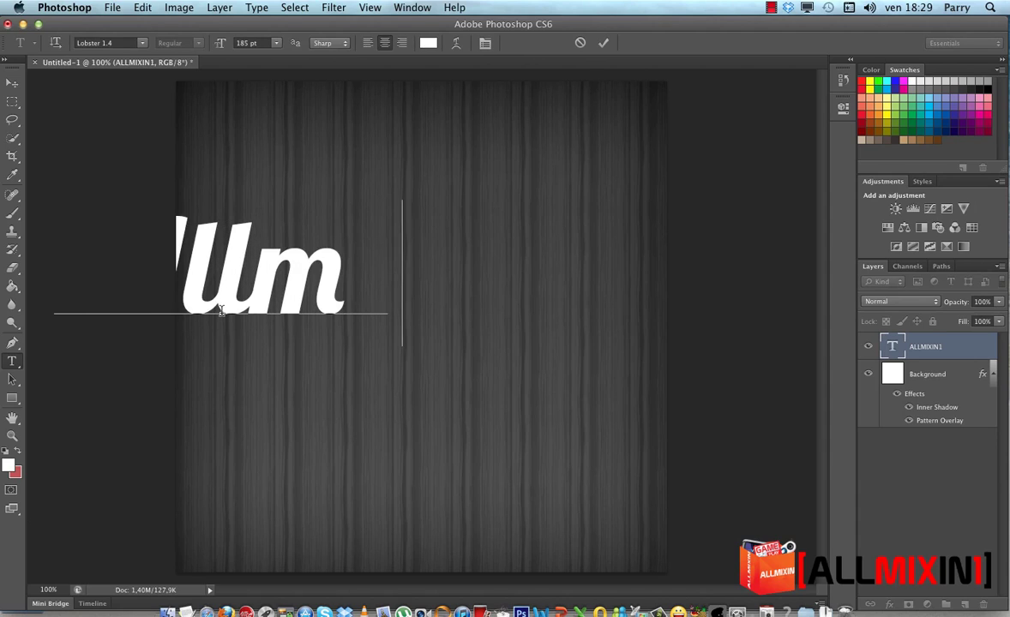
type("ixin1")
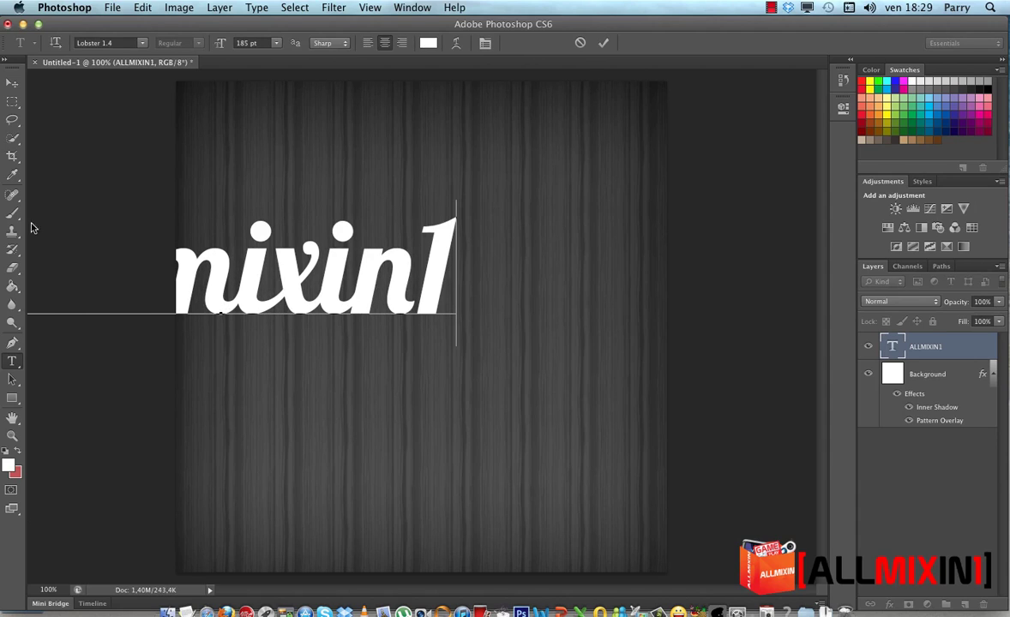
left_click(12, 83)
mouse_move(212, 266)
left_mouse_down()
mouse_move(408, 307)
mouse_move(400, 307)
left_mouse_up()
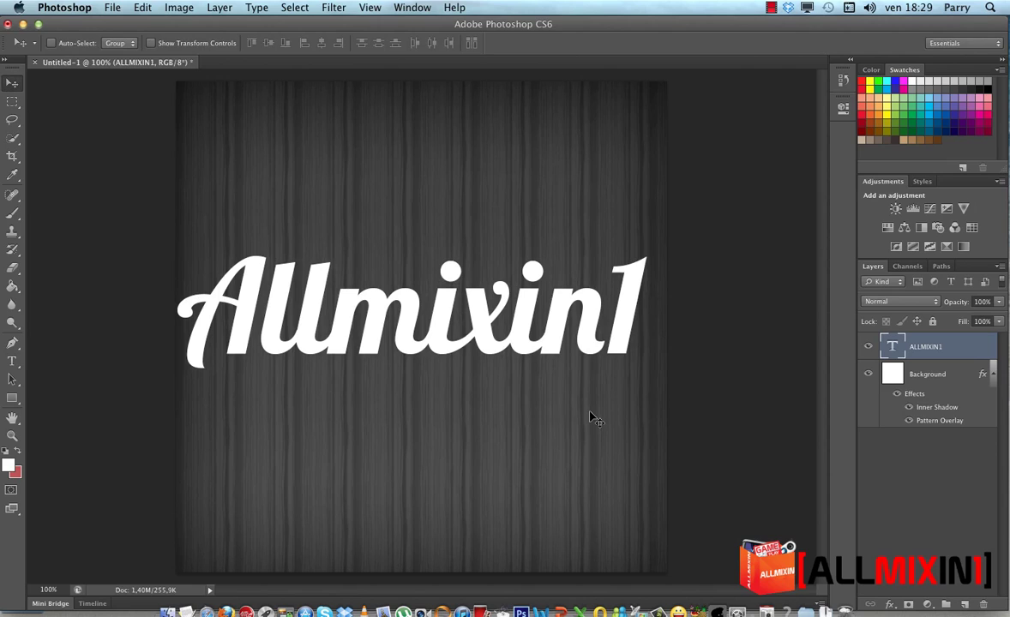
key("Right")
key("Right")
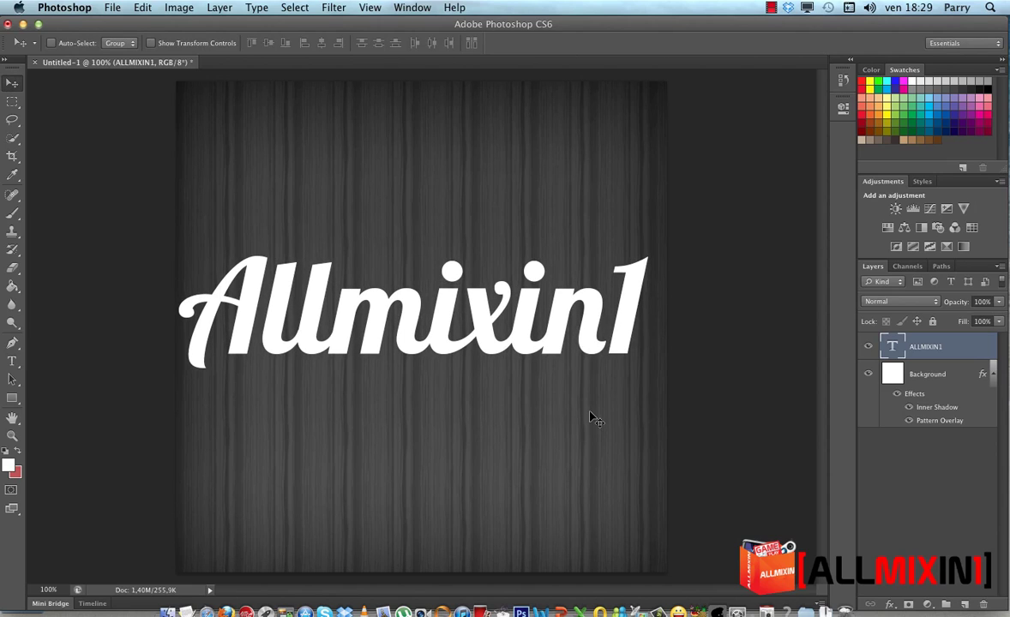
key("Right")
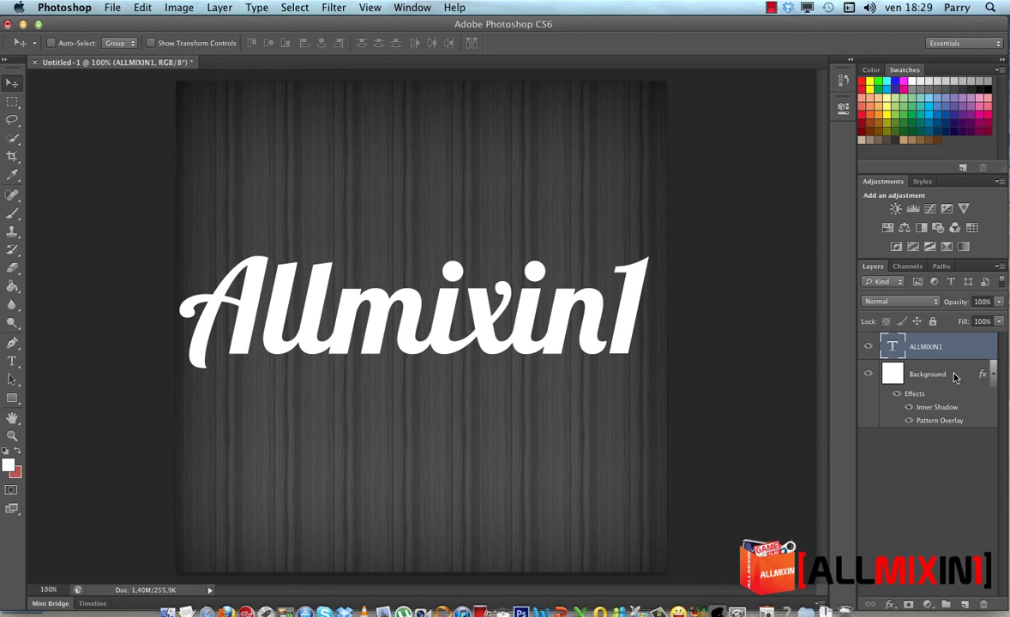
Centre the text vertically and horizontally on the canvas against the Background layer.
right_click(955, 378)
left_click(962, 377)
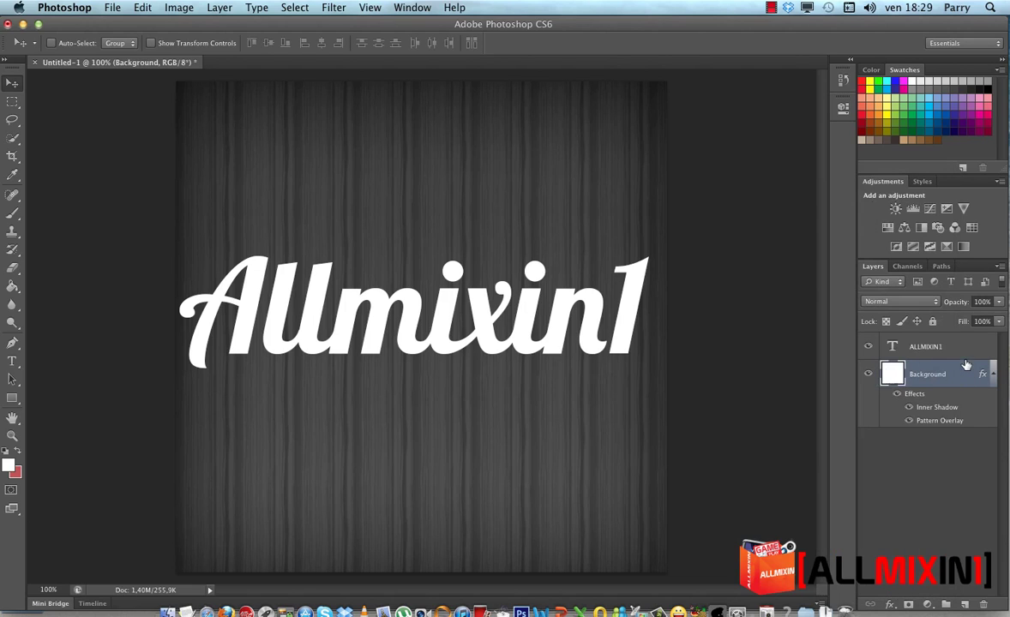
left_click(967, 356, "shift")
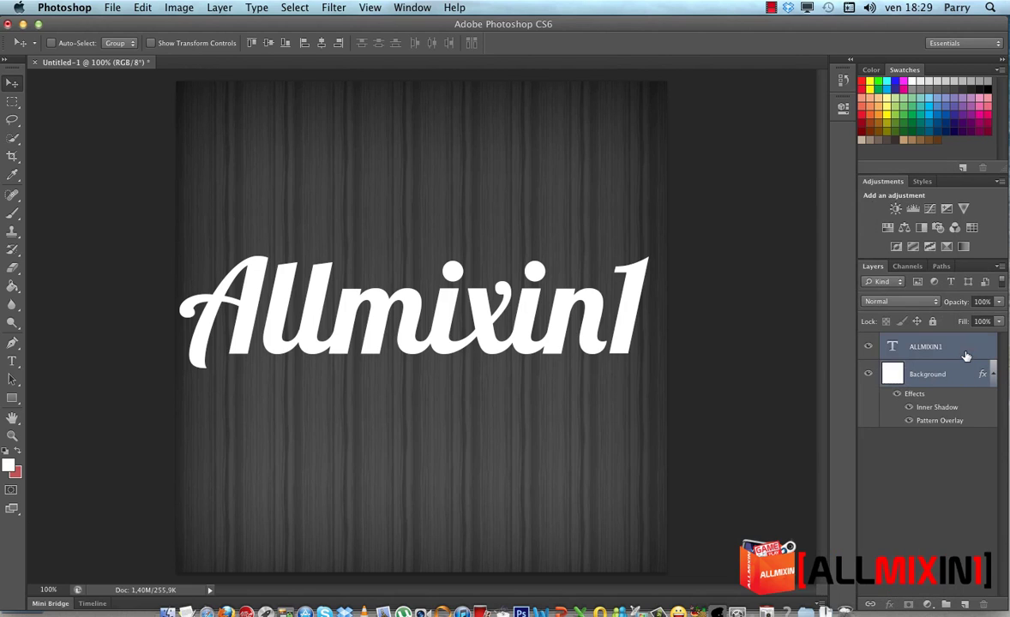
left_click(268, 43)
left_click(320, 44)
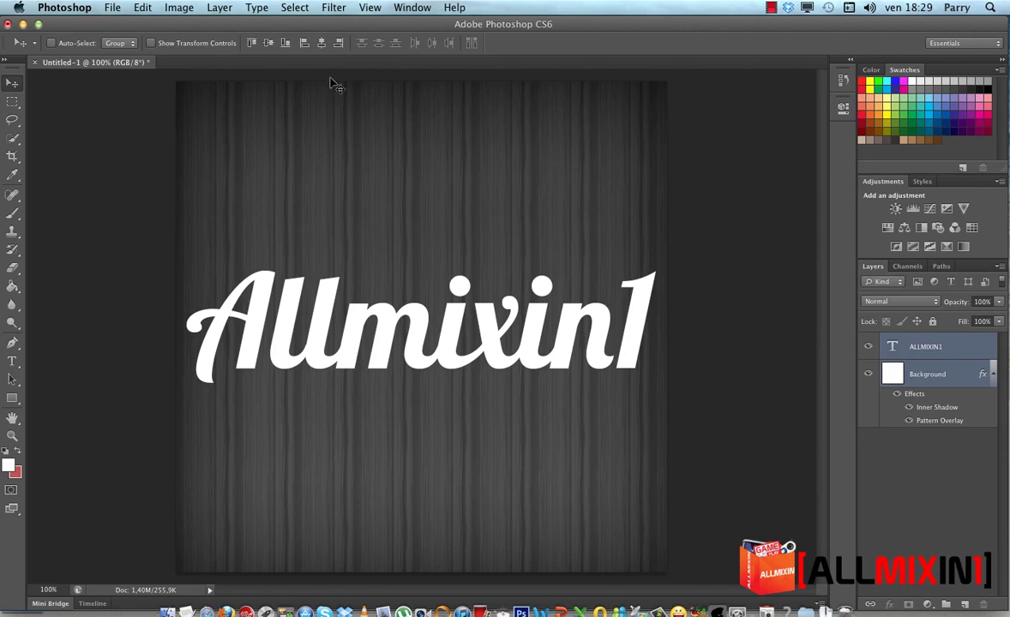
left_click(951, 348)
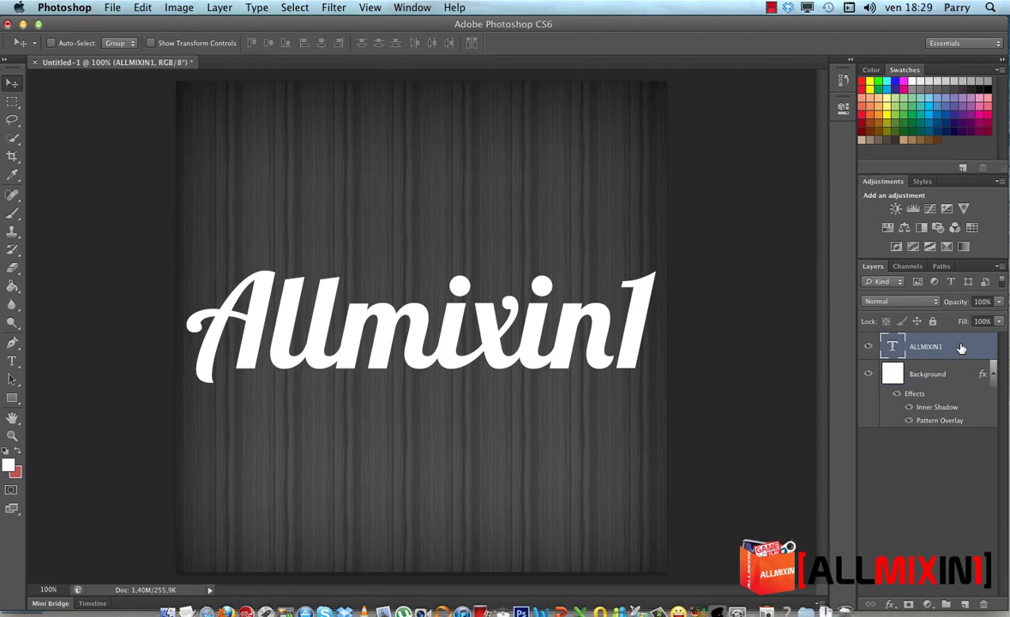
double_click(961, 348)
Add a Normal drop shadow (100% opacity, 90°, distance 10, spread 30, size 25) plus Outer Glow.
left_click_drag(571, 170, 671, 165)
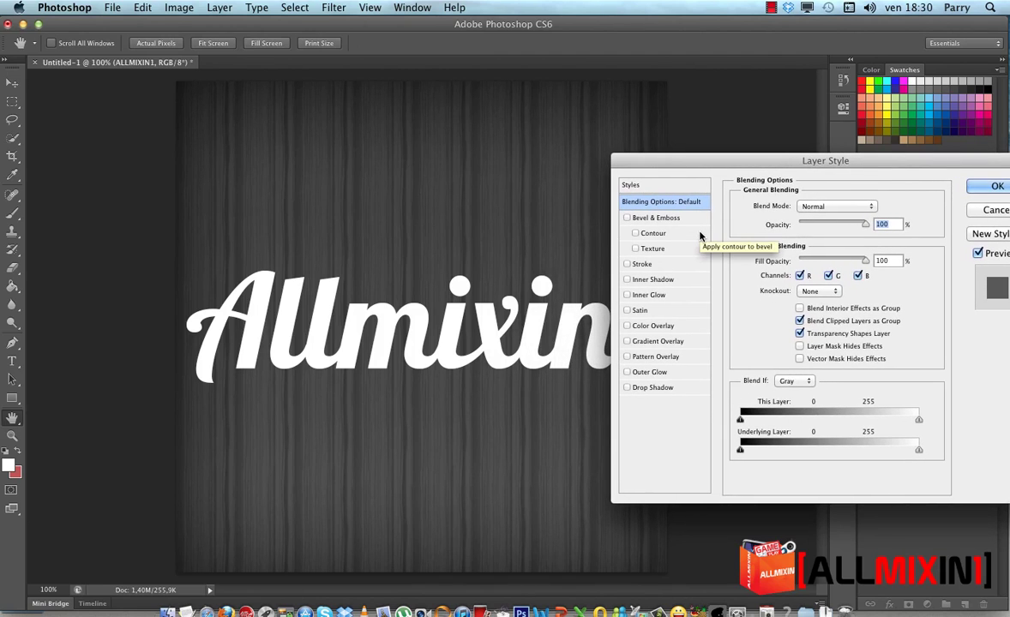
left_click(650, 387)
left_click(816, 206)
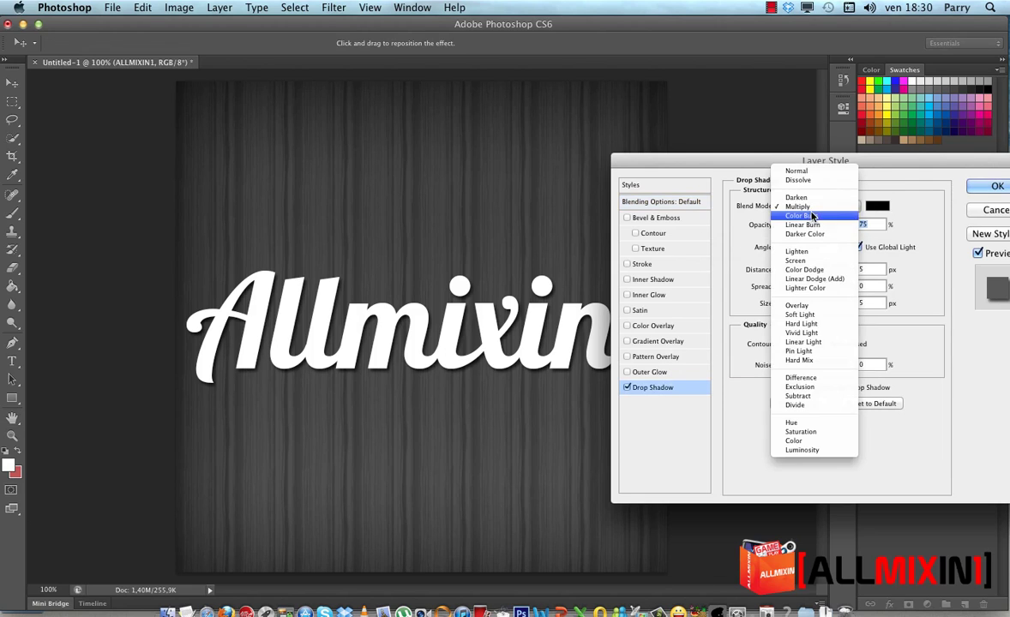
left_click(821, 170)
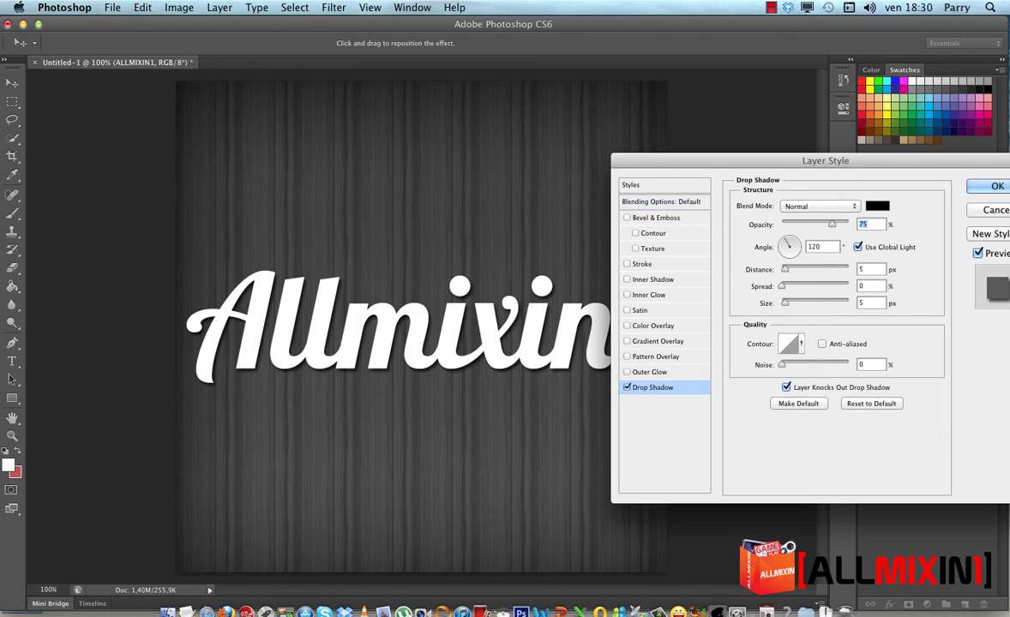
type("100")
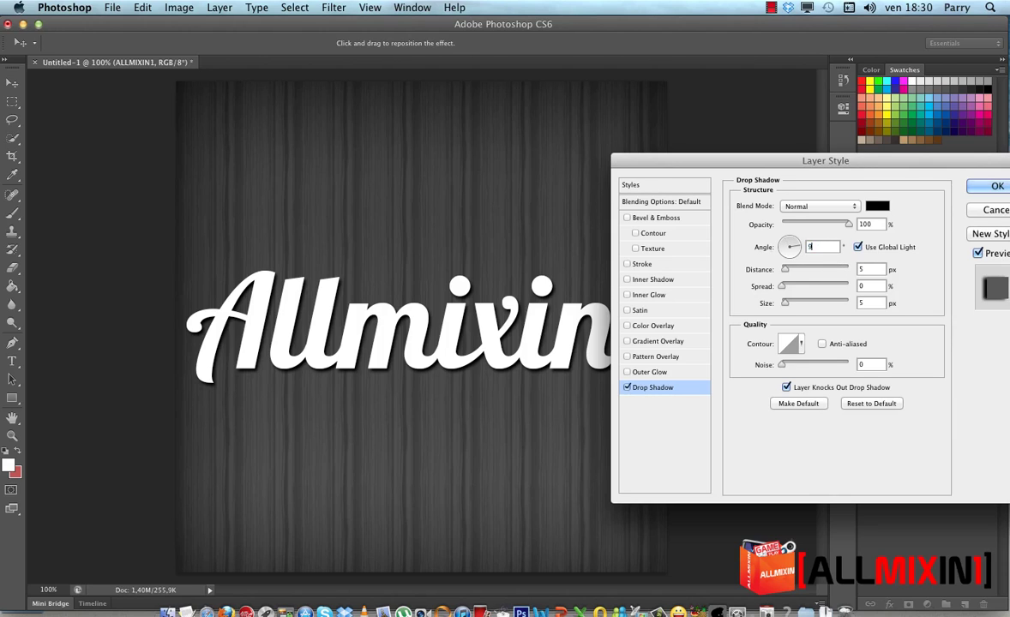
type("90")
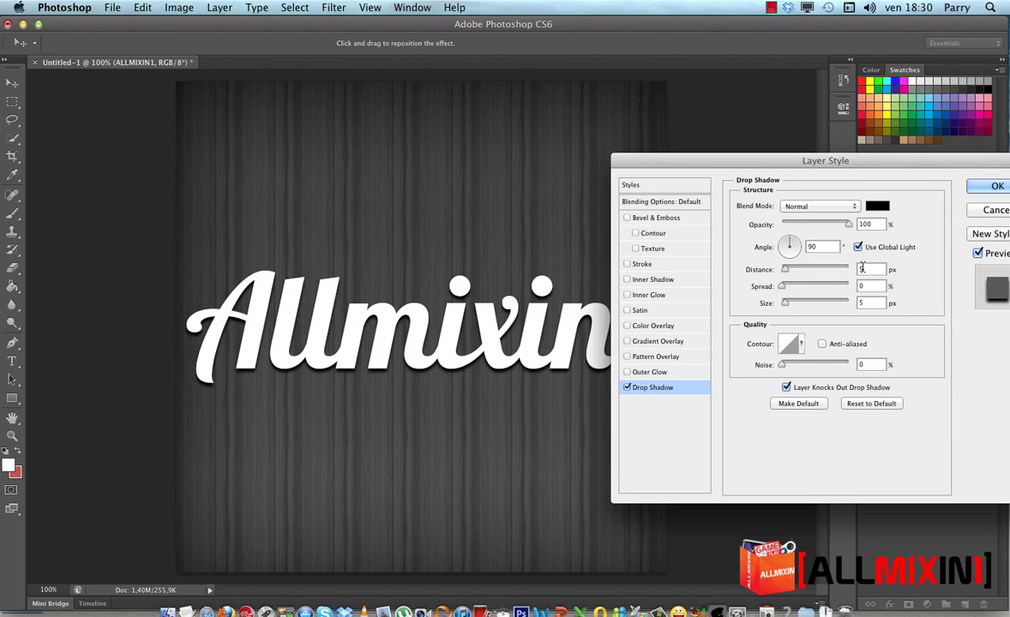
type("10")
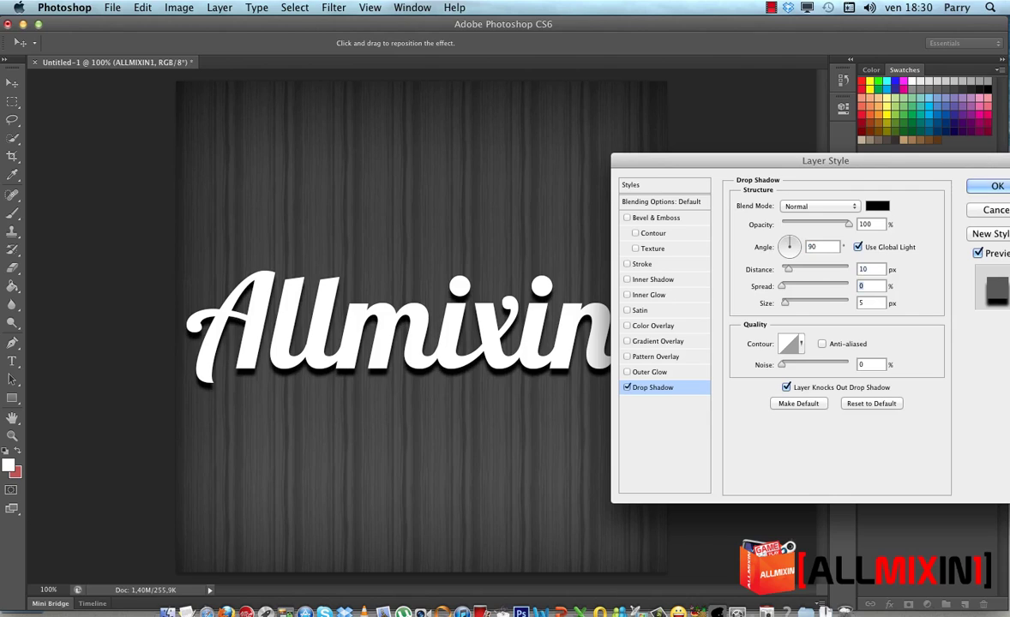
type("0")
key("Tab")
type("25")
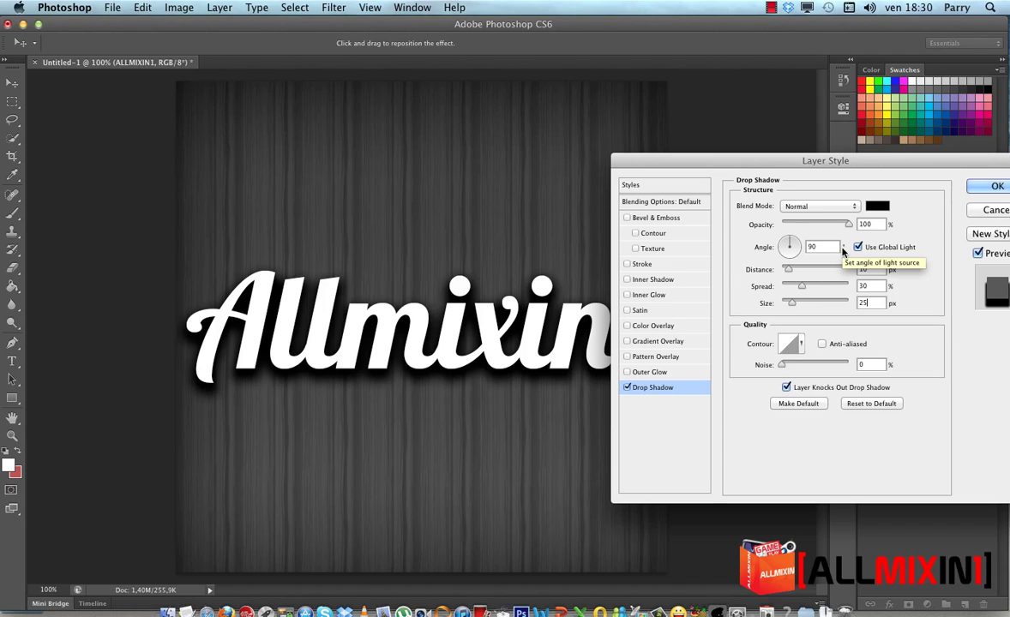
left_click(660, 372)
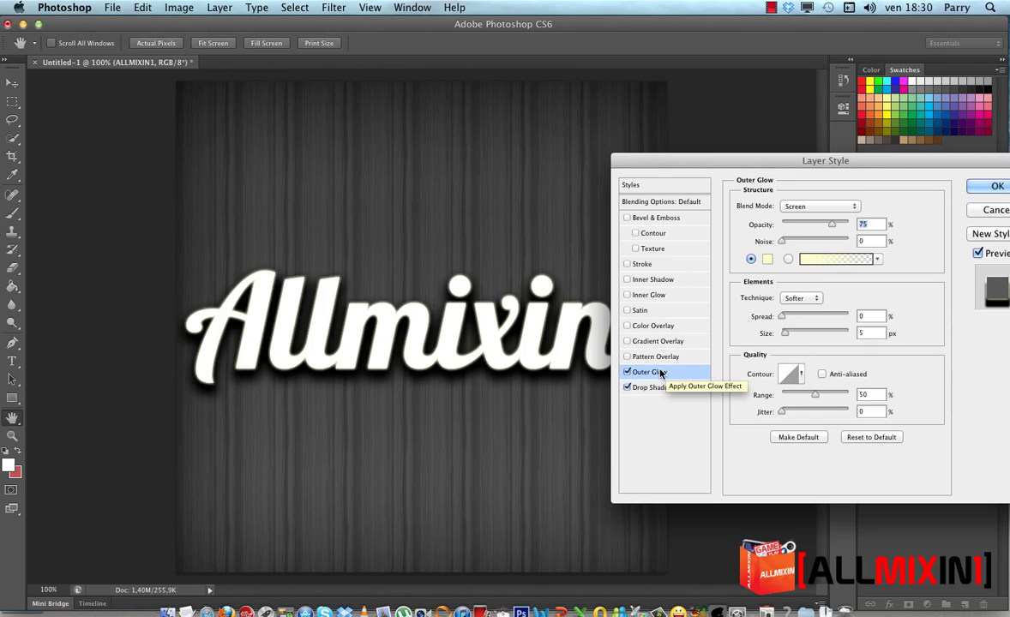
Set the outer glow to colour 003f66, Normal mode, 50% opacity, size 12, range 30.
left_click(765, 259)
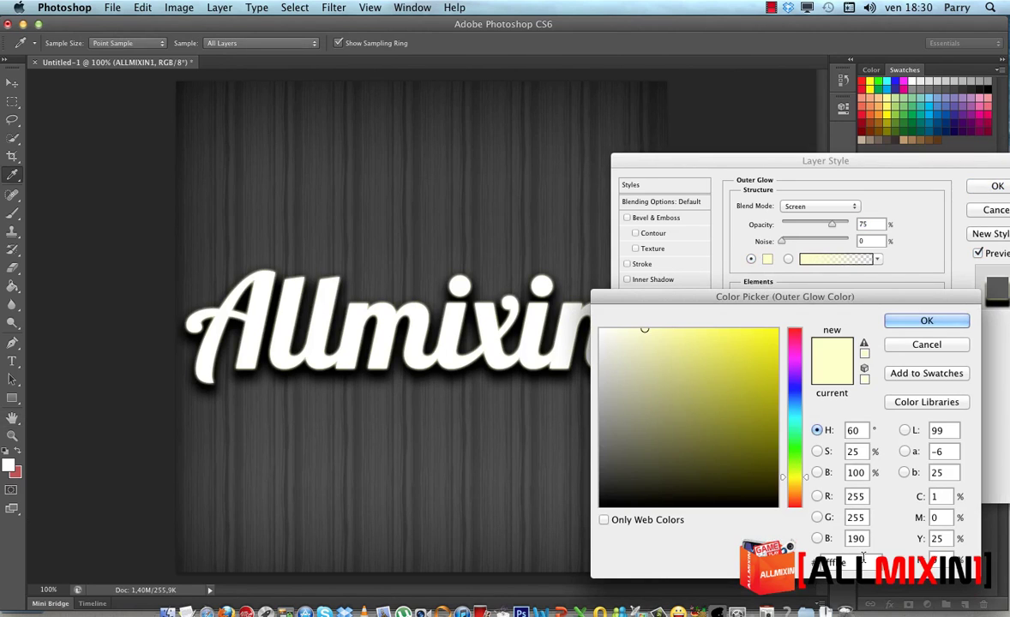
left_click_drag(672, 297, 710, 297)
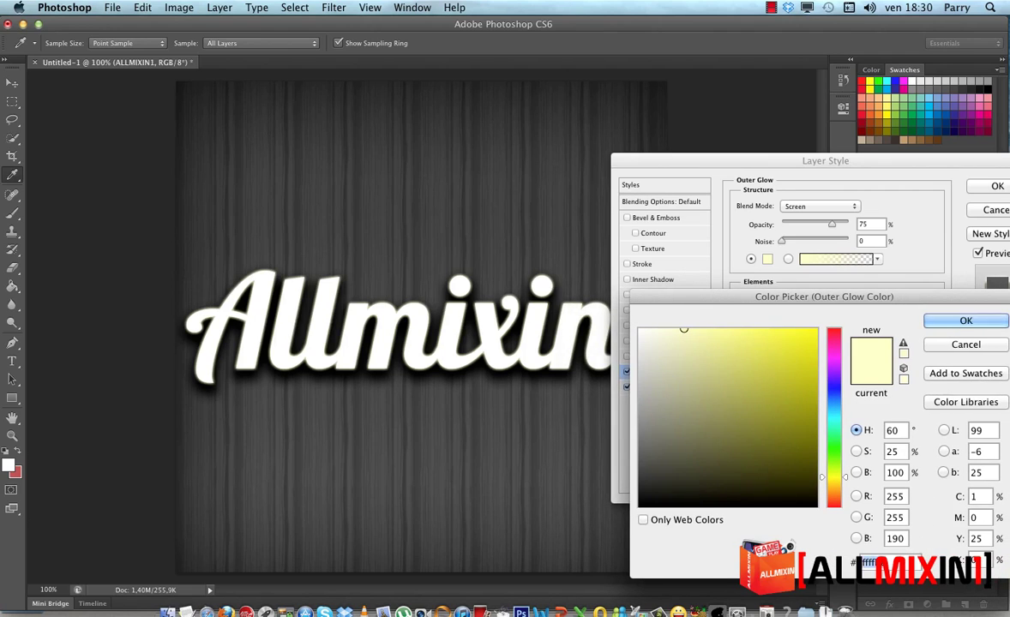
type("00")
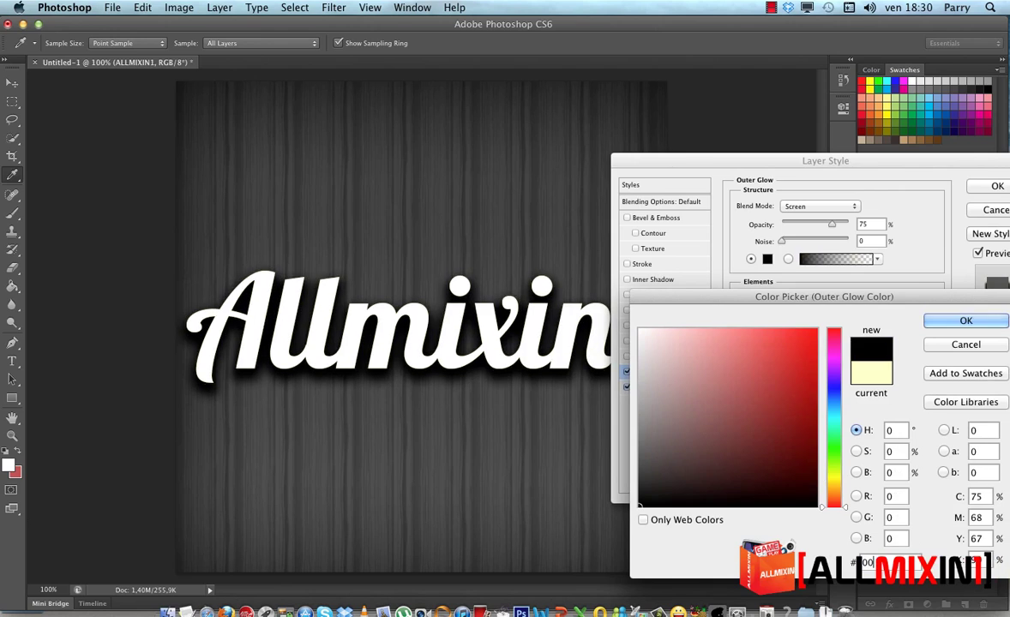
type("03f6")
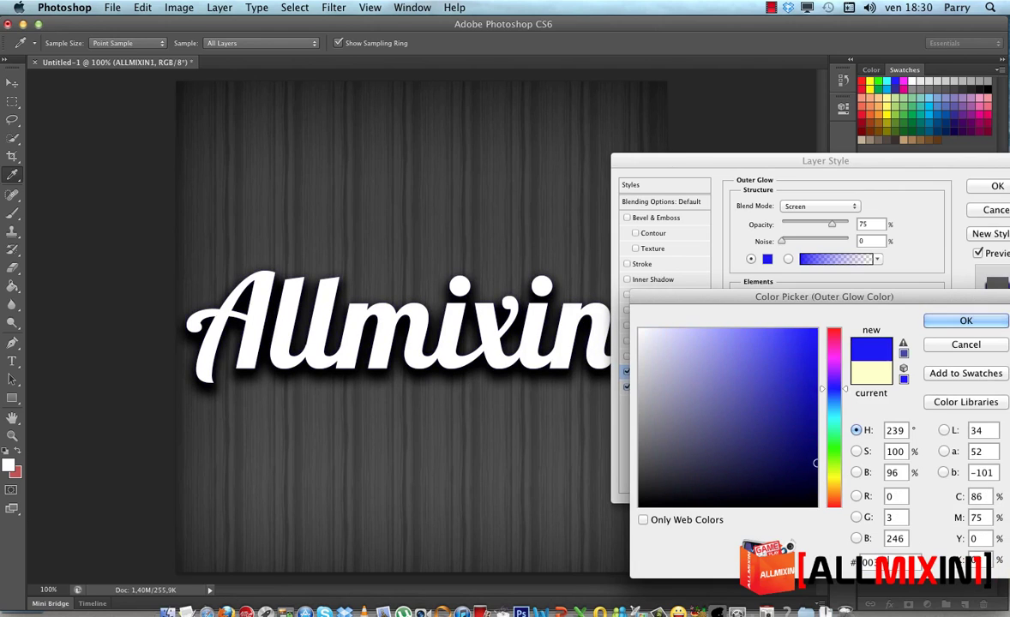
type("6")
key("Return")
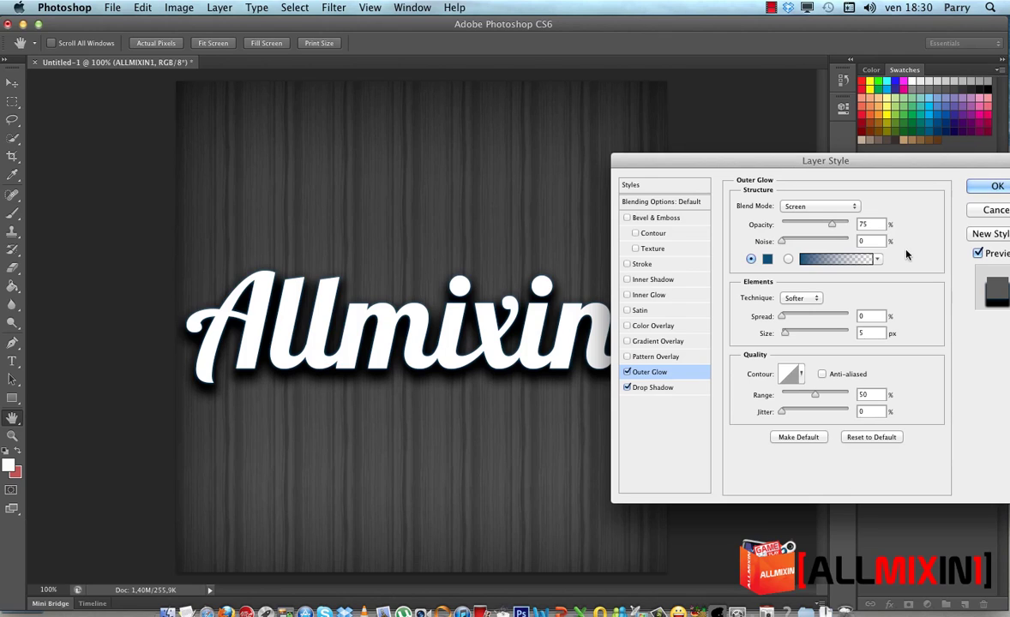
left_click(816, 206)
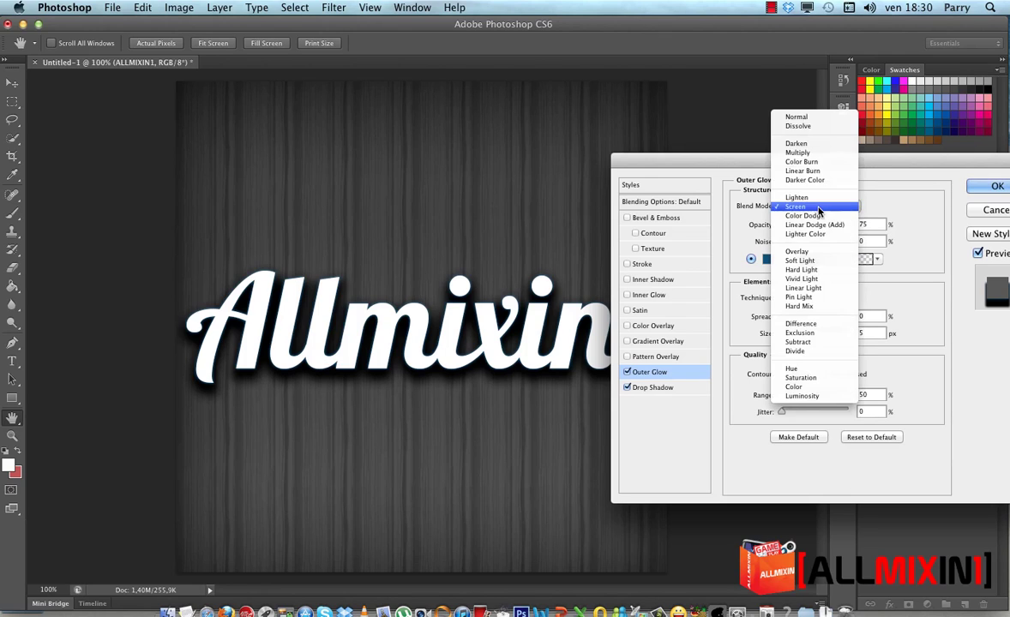
left_click(794, 120)
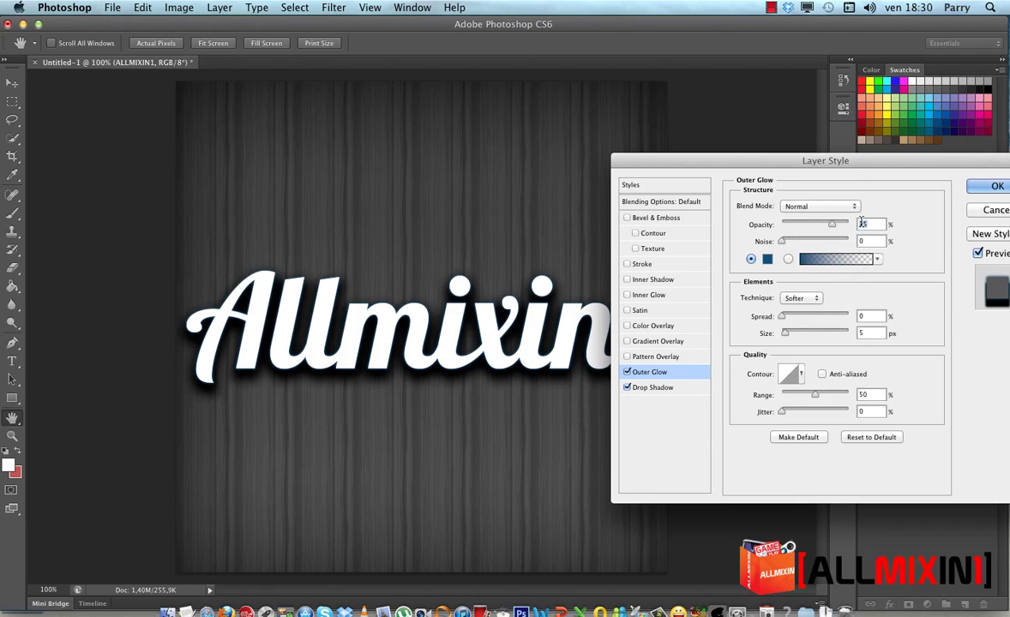
type("50")
double_click(871, 333)
type("1")
type("2")
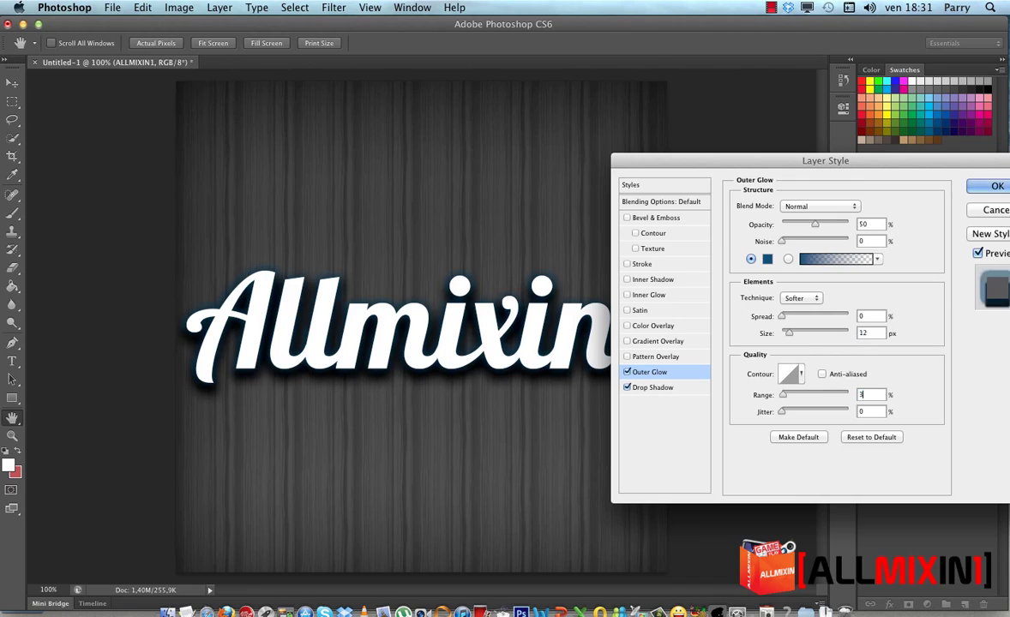
type("30")
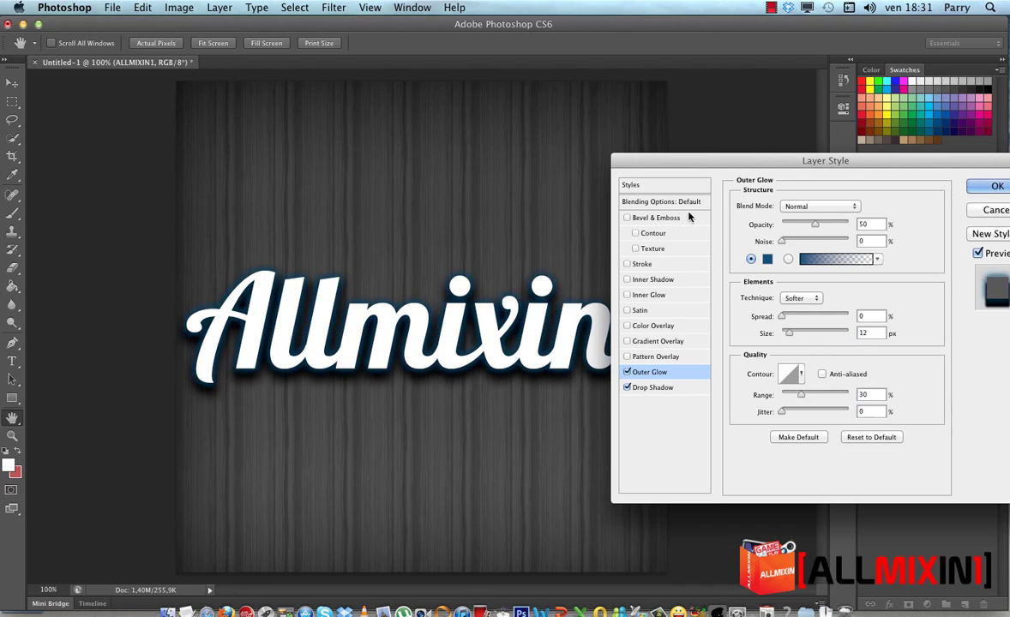
Enable Bevel & Emboss as an Outer Bevel with 1000% depth and 6 px size.
left_click(629, 217)
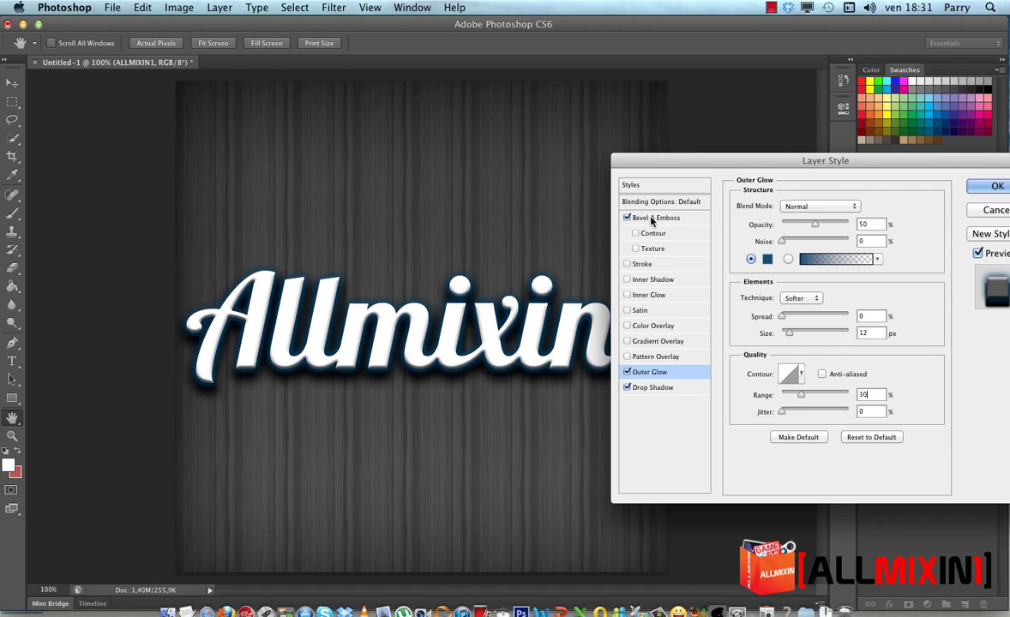
left_click(643, 218)
left_click(821, 206)
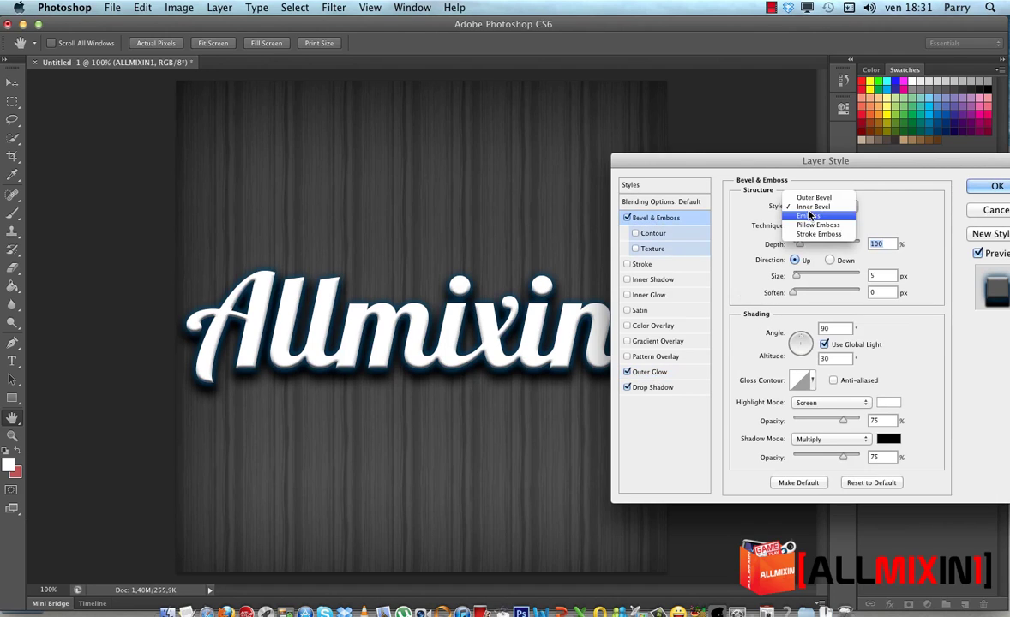
left_click(814, 197)
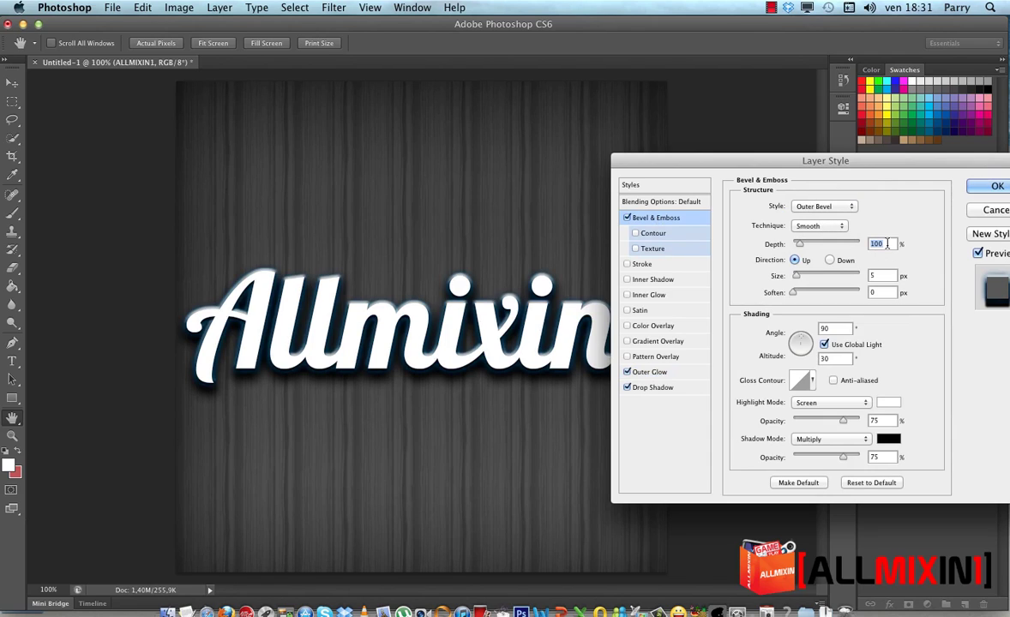
type("1000")
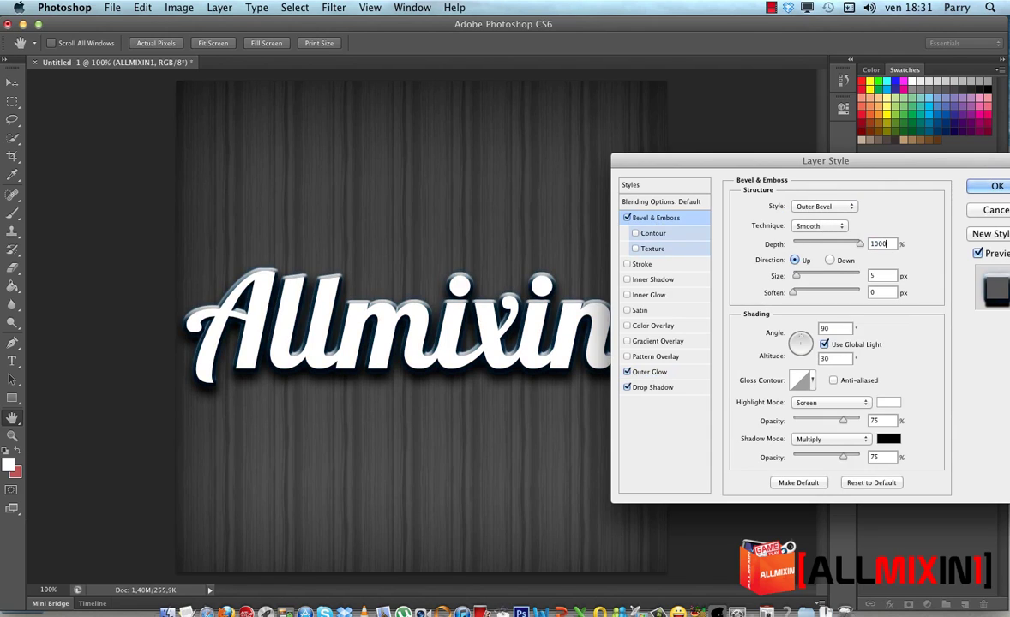
double_click(883, 275)
type("6")
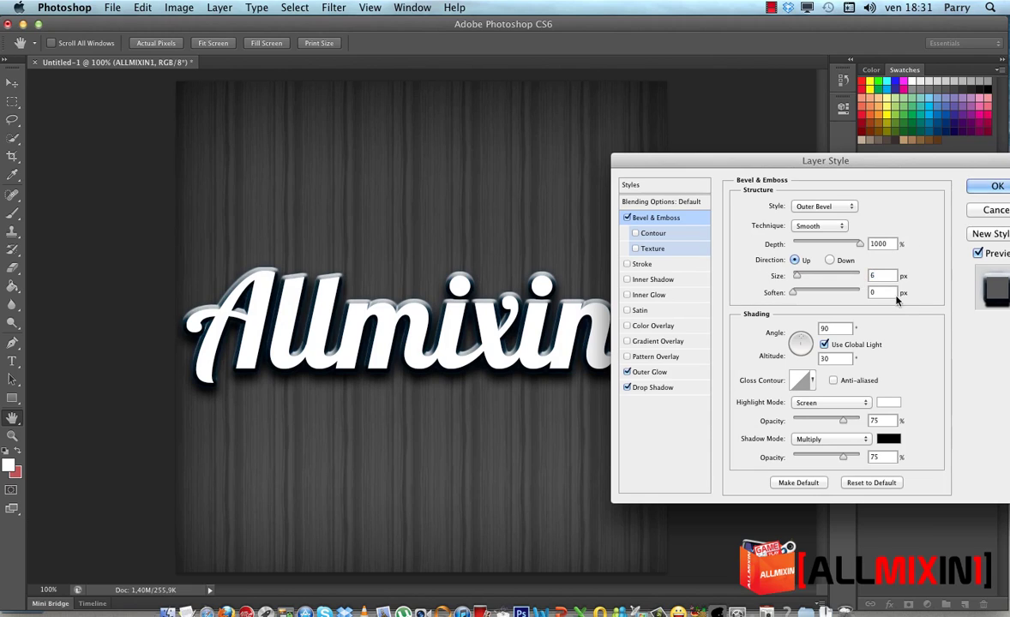
double_click(825, 359)
Set the bevel light altitude to 0° and choose the Sawtooth 1 gloss contour.
type("0")
left_click(812, 381)
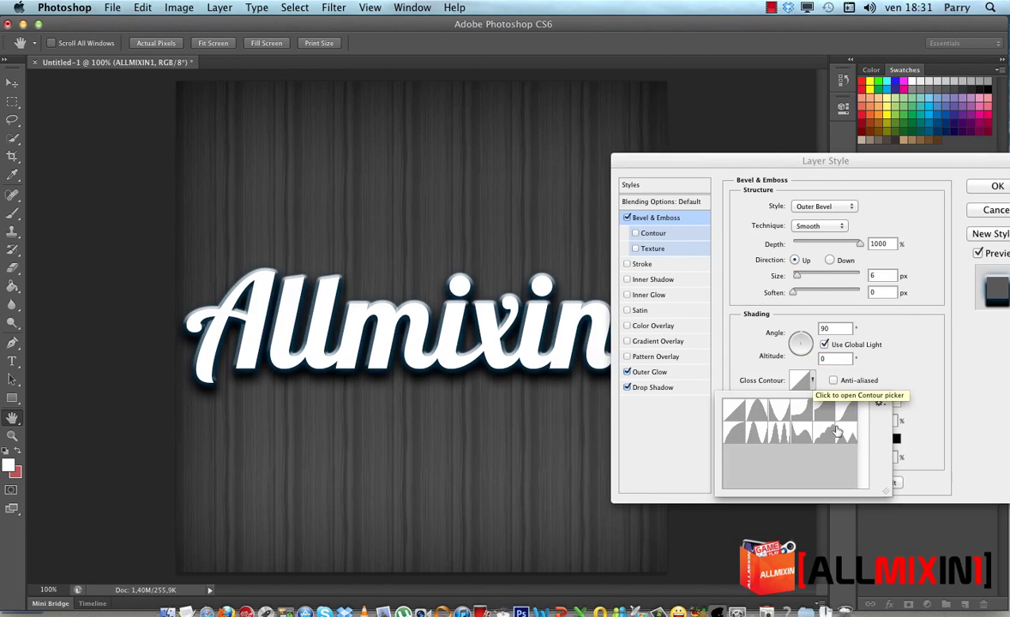
left_click(846, 435)
left_click(799, 383)
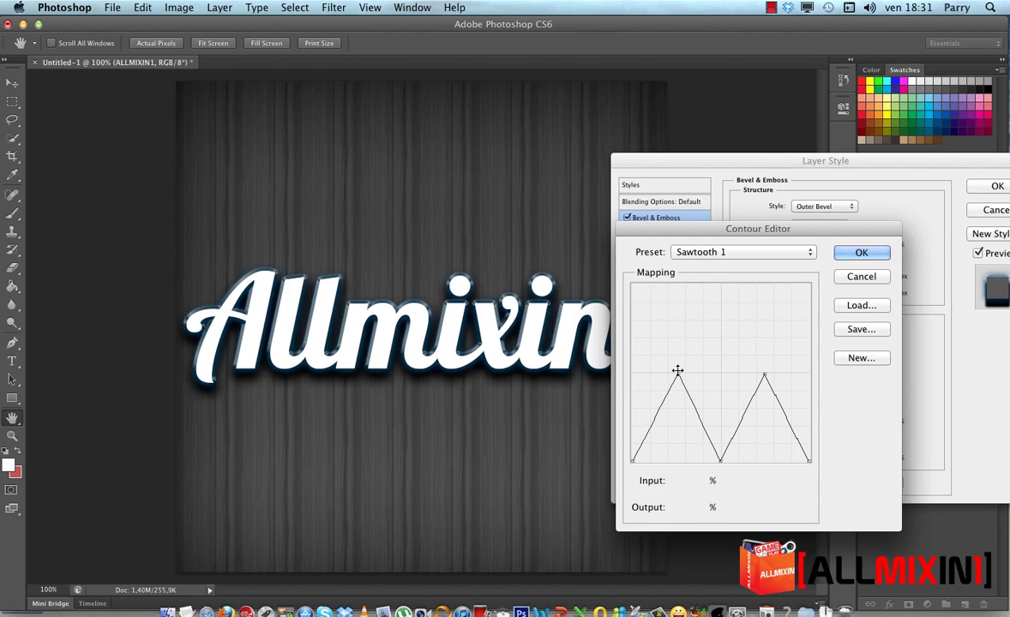
Reshape the gloss contour curve into a tall central peak with its right end raised.
left_click_drag(678, 374, 657, 422)
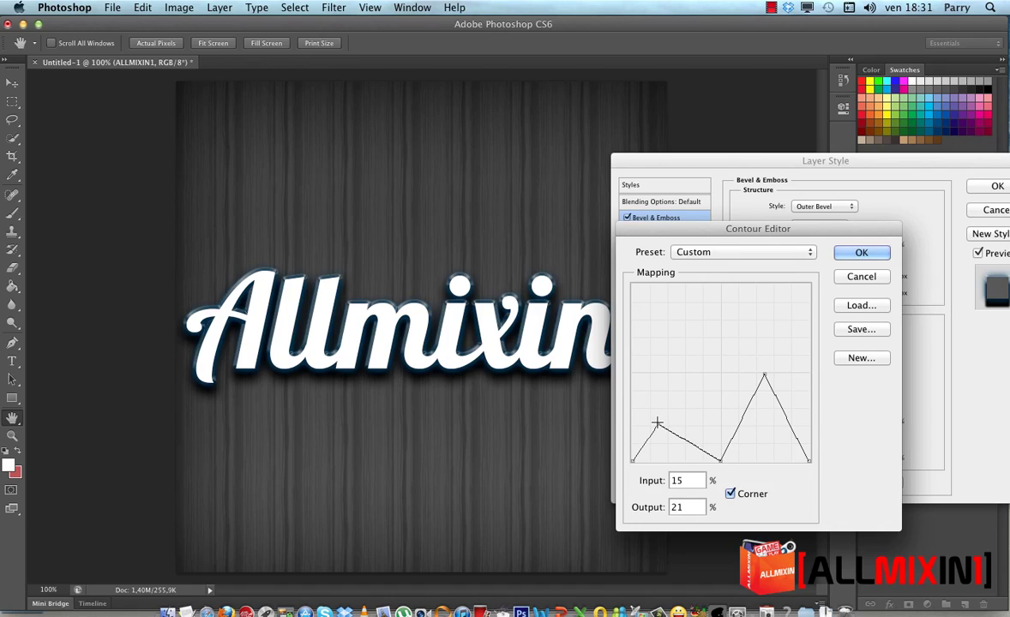
left_click_drag(721, 462, 683, 462)
left_click_drag(764, 373, 720, 336)
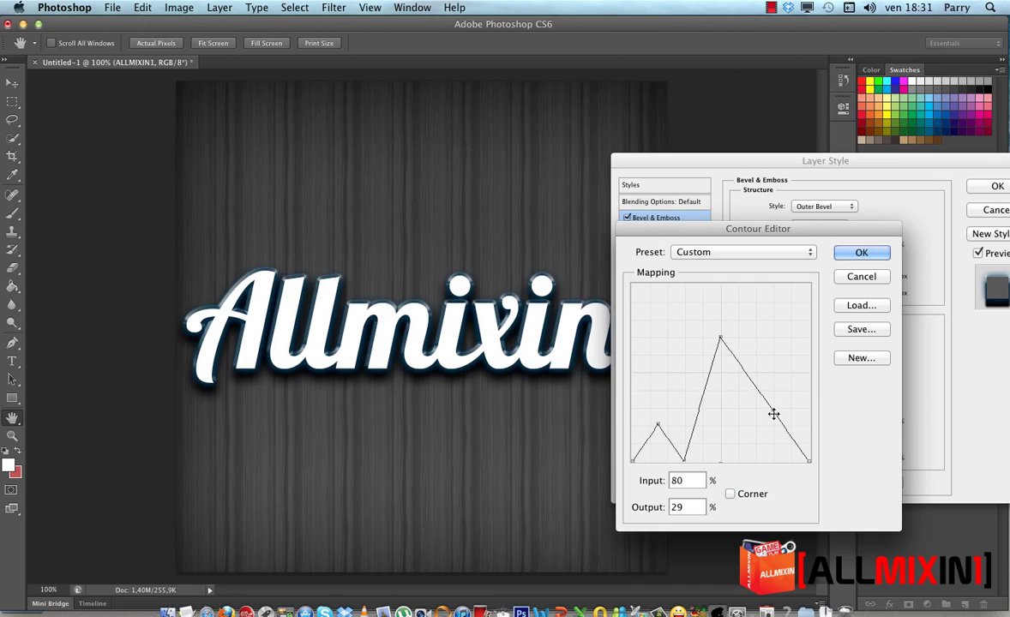
left_click_drag(773, 412, 756, 460)
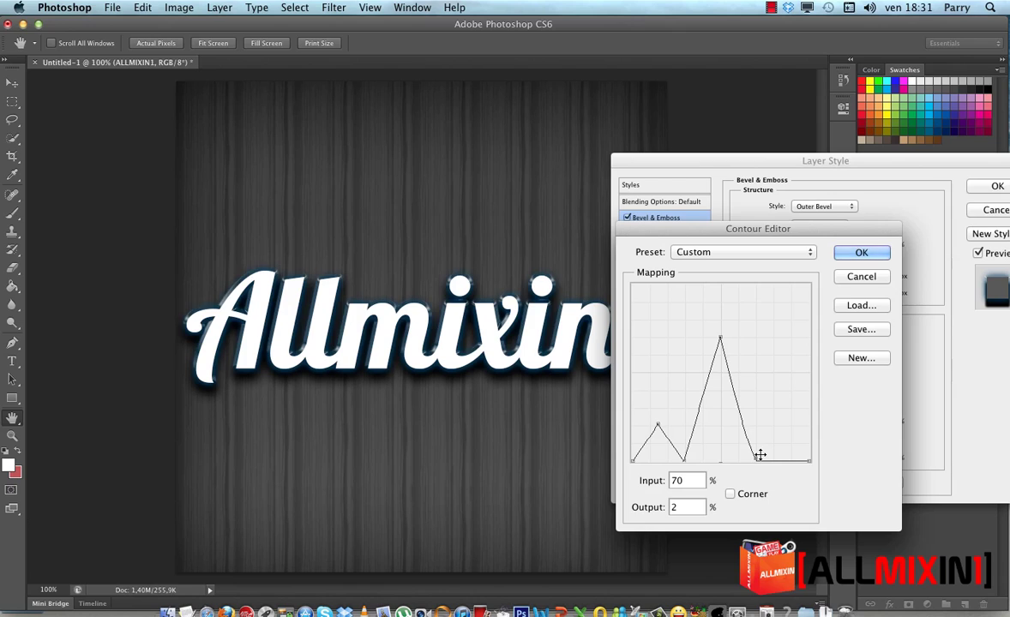
left_click(809, 460)
left_click_drag(809, 461, 809, 402)
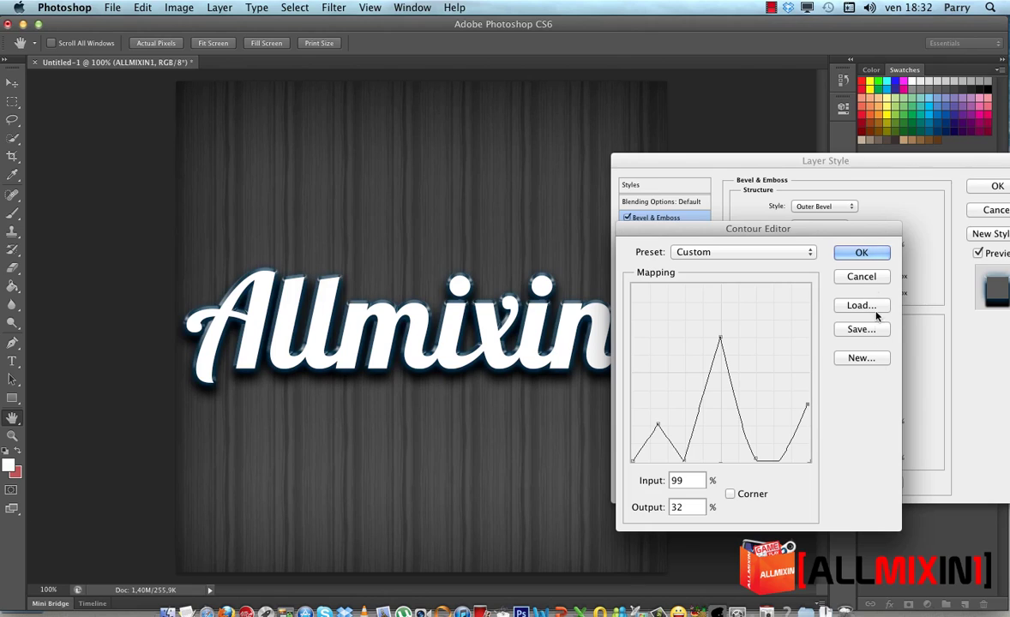
left_click(864, 254)
left_click(864, 253)
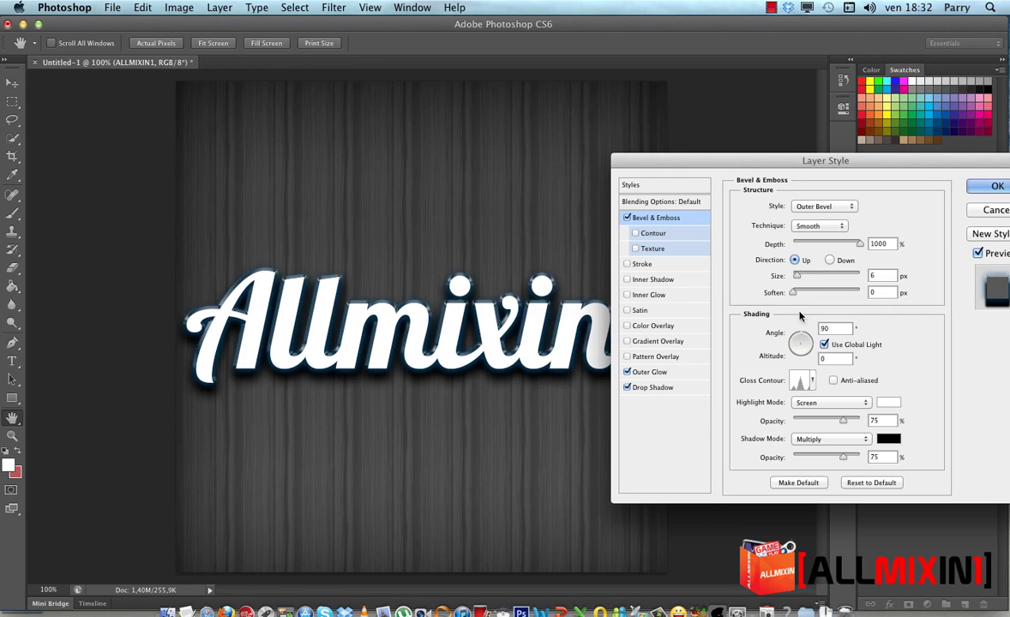
Add a light-blue Color Burn Color Overlay to the text and enable Gradient Overlay.
left_click(669, 327)
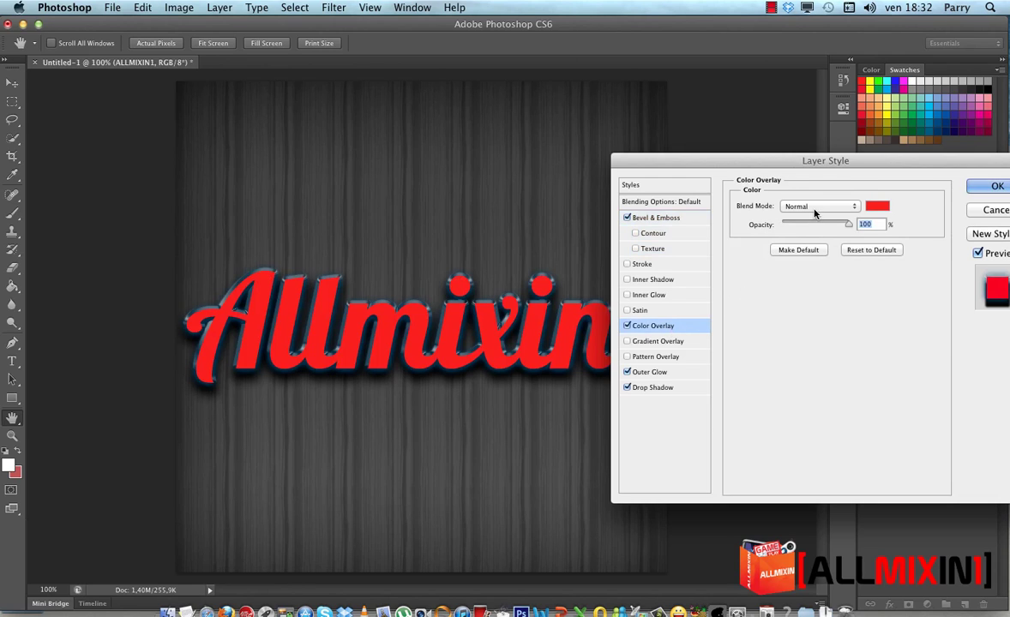
left_click(818, 207)
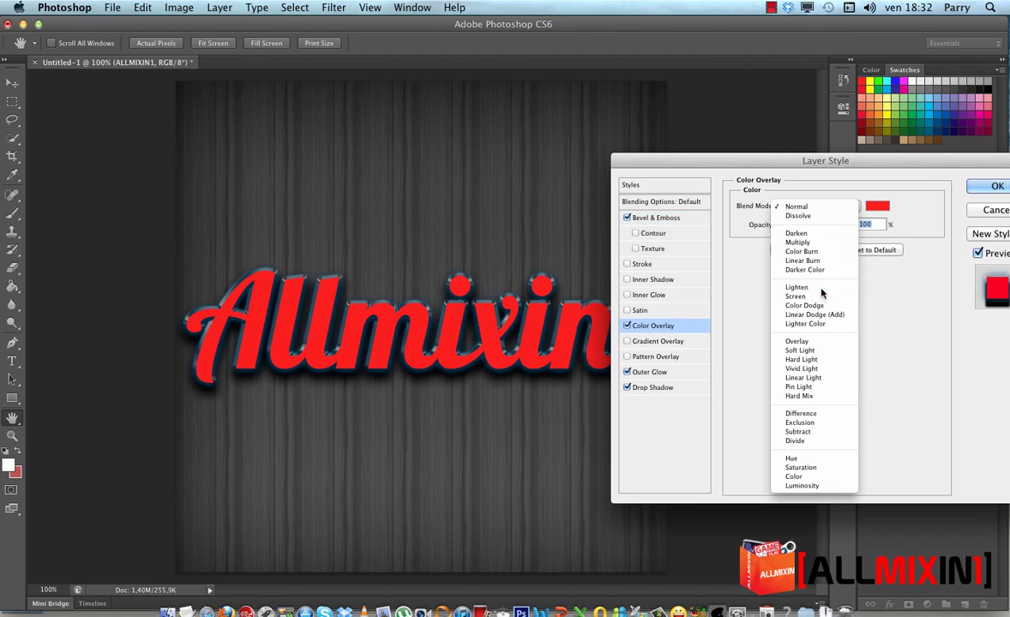
left_click(815, 251)
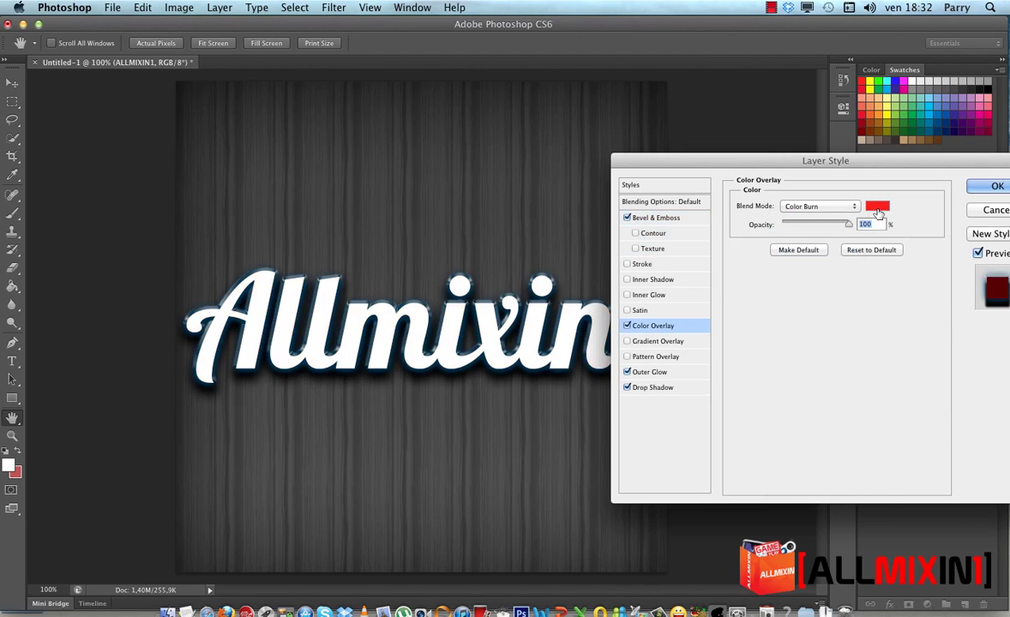
left_click(876, 207)
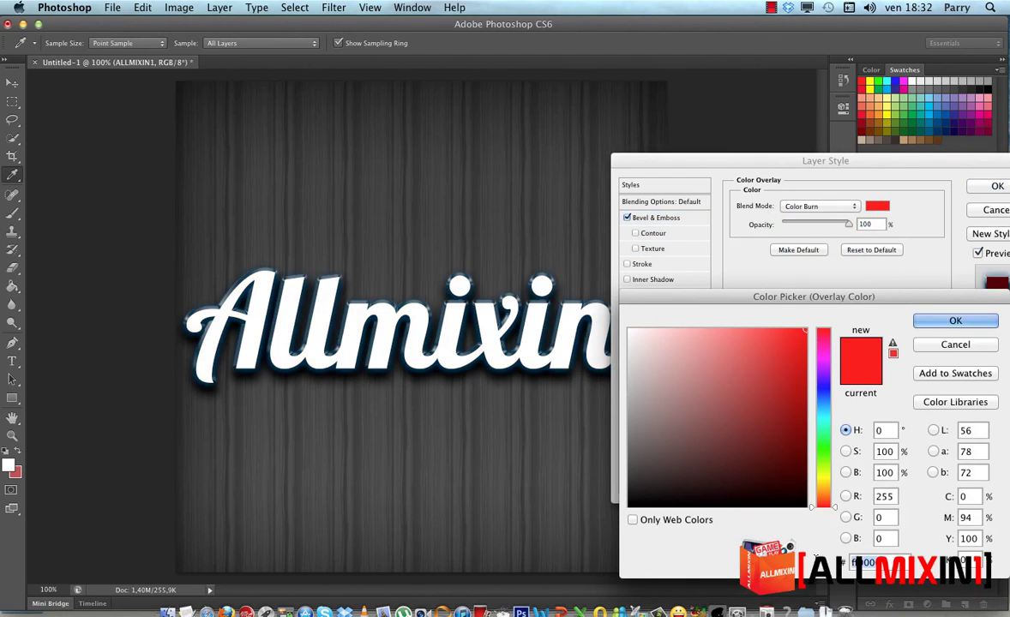
type("0000b7")
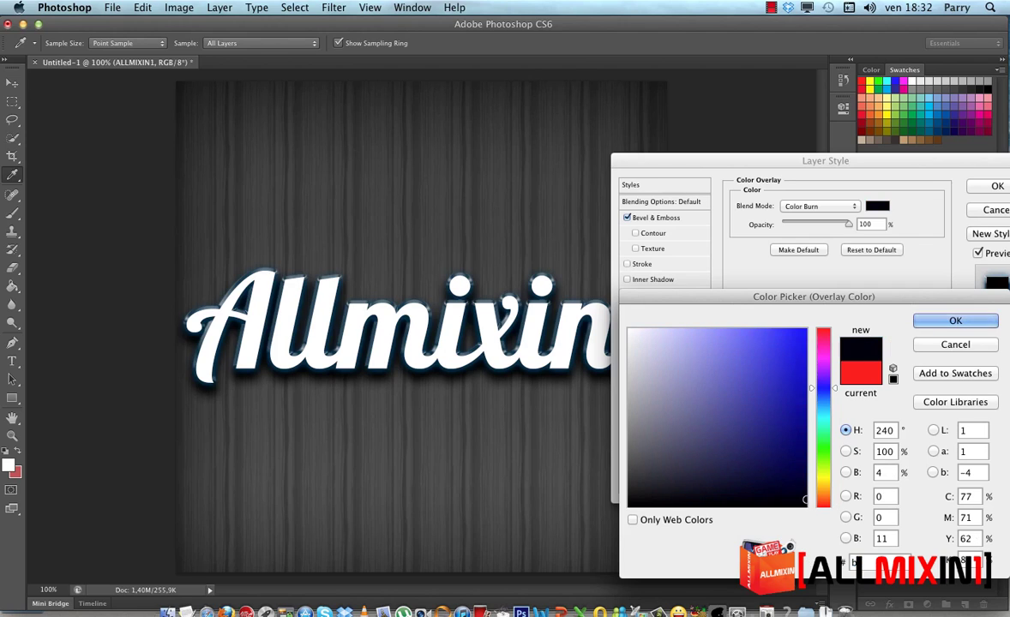
type("b7eaf")
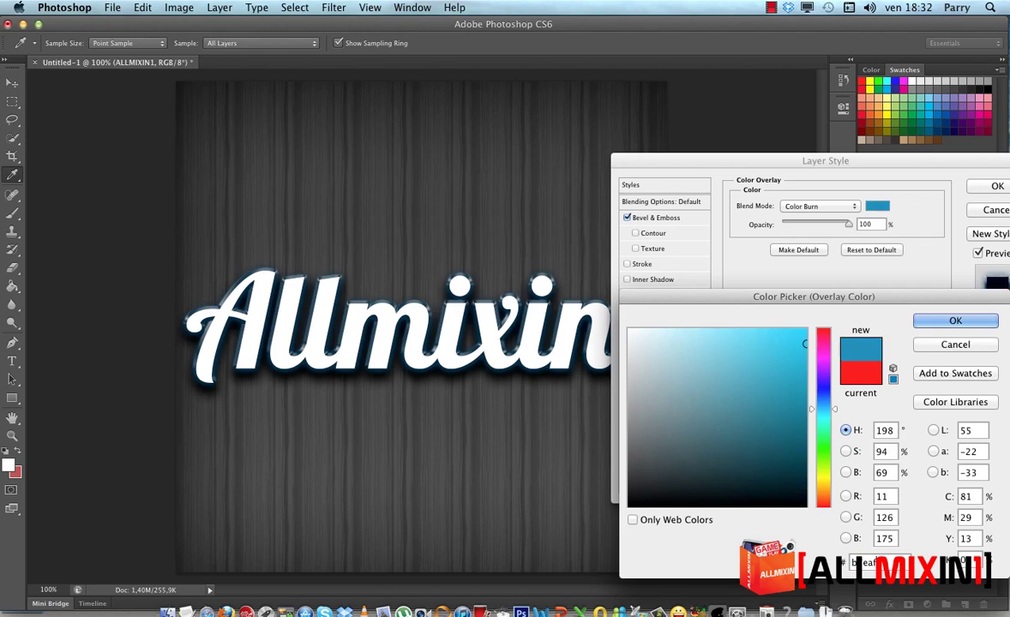
type("f")
key("Return")
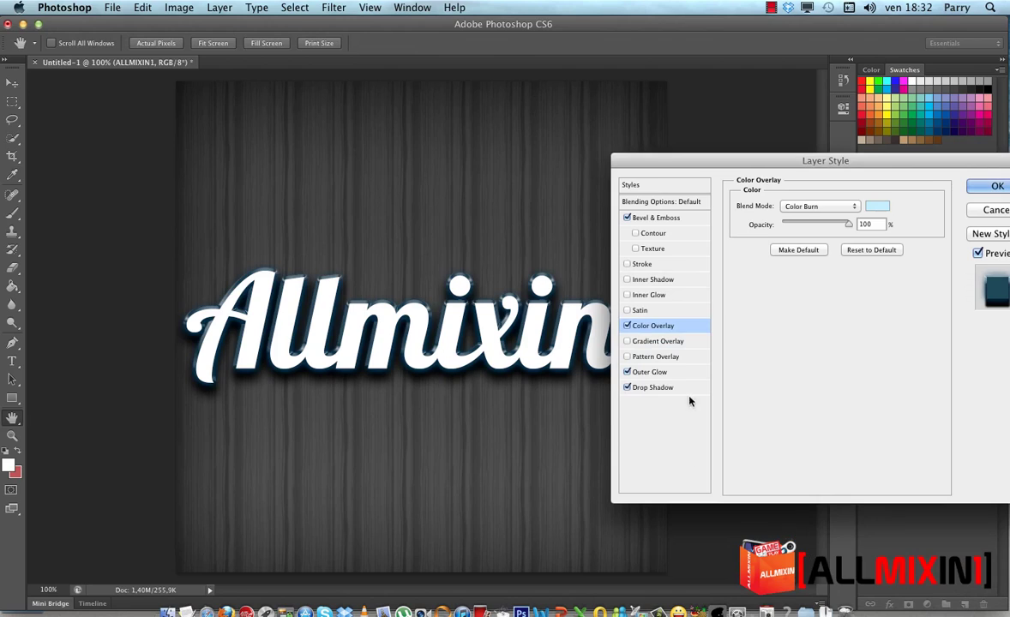
left_click(675, 344)
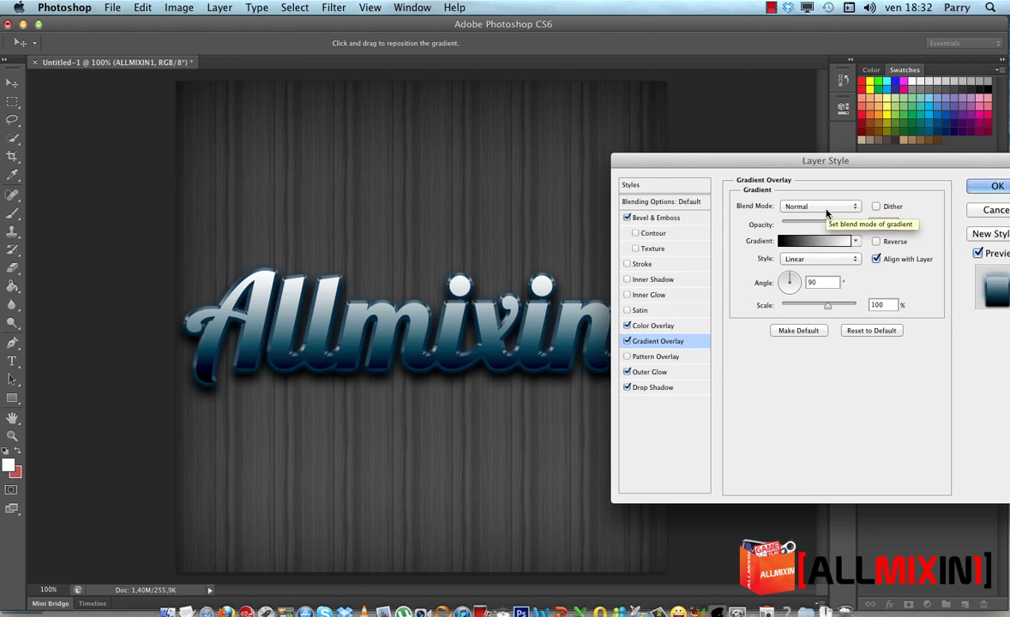
Set the Gradient Overlay to Overlay mode with navy 19283f stops at both ends.
left_click(827, 207)
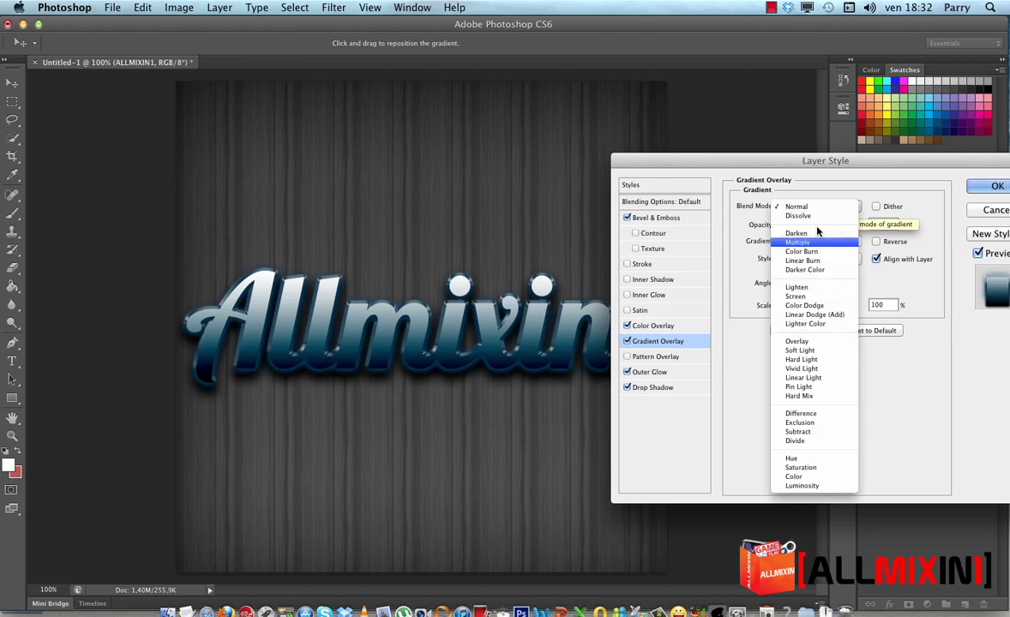
left_click(811, 343)
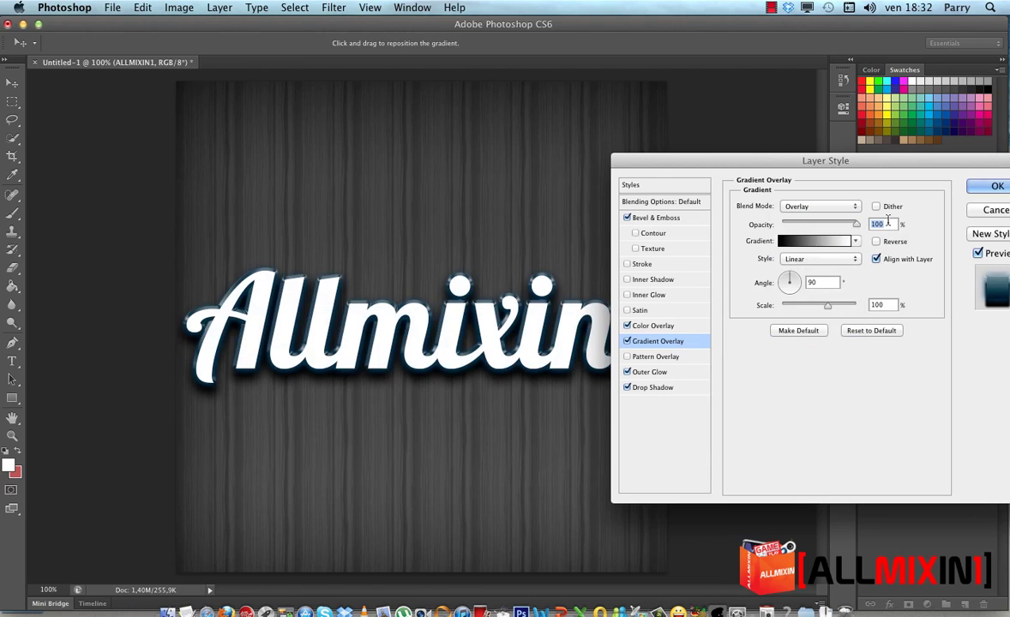
left_click(789, 241)
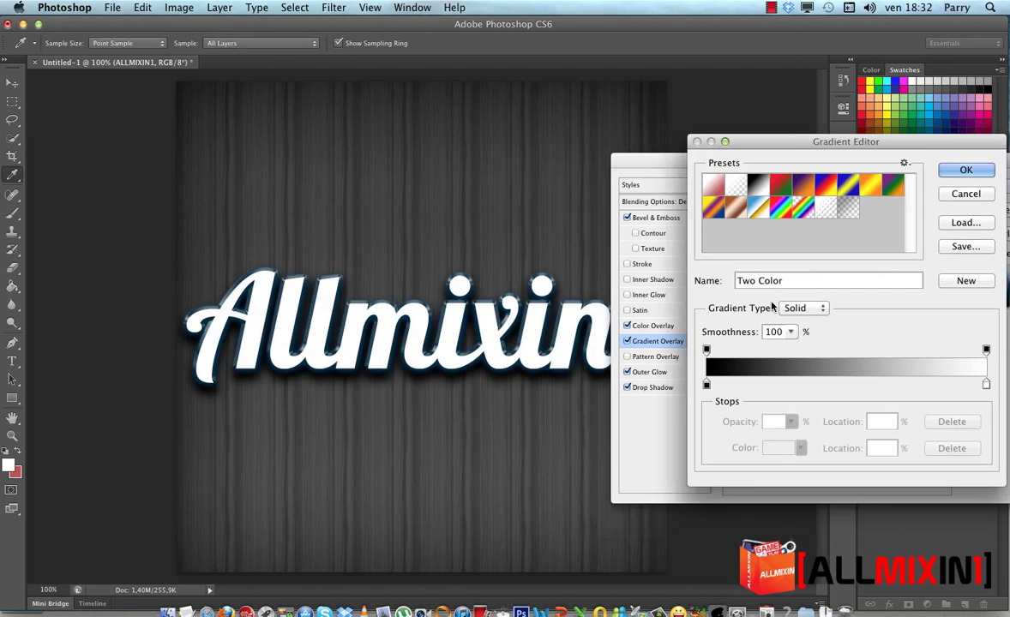
left_click(707, 384)
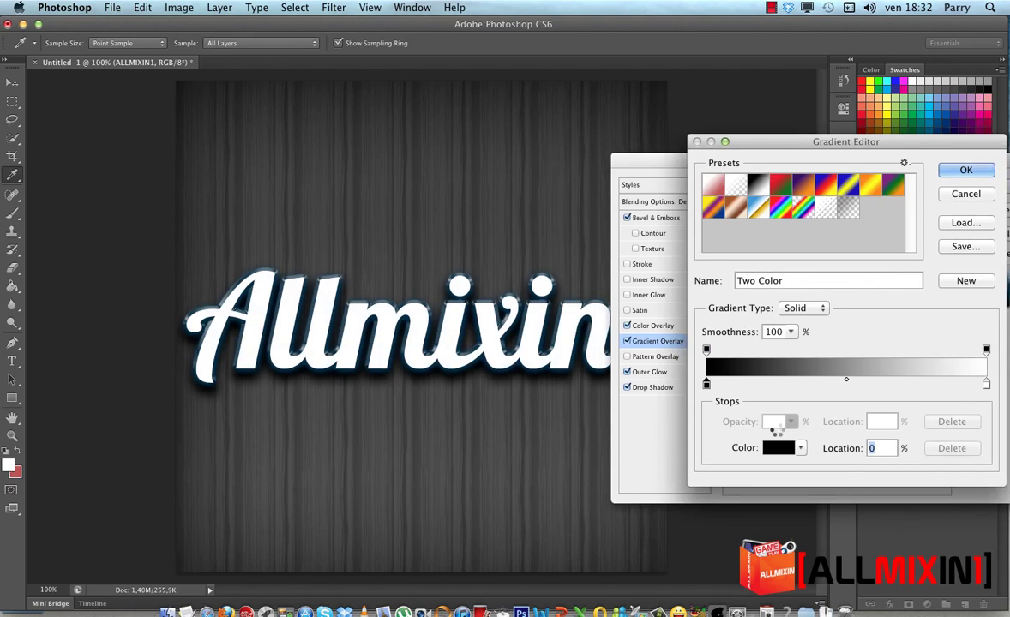
left_click(779, 448)
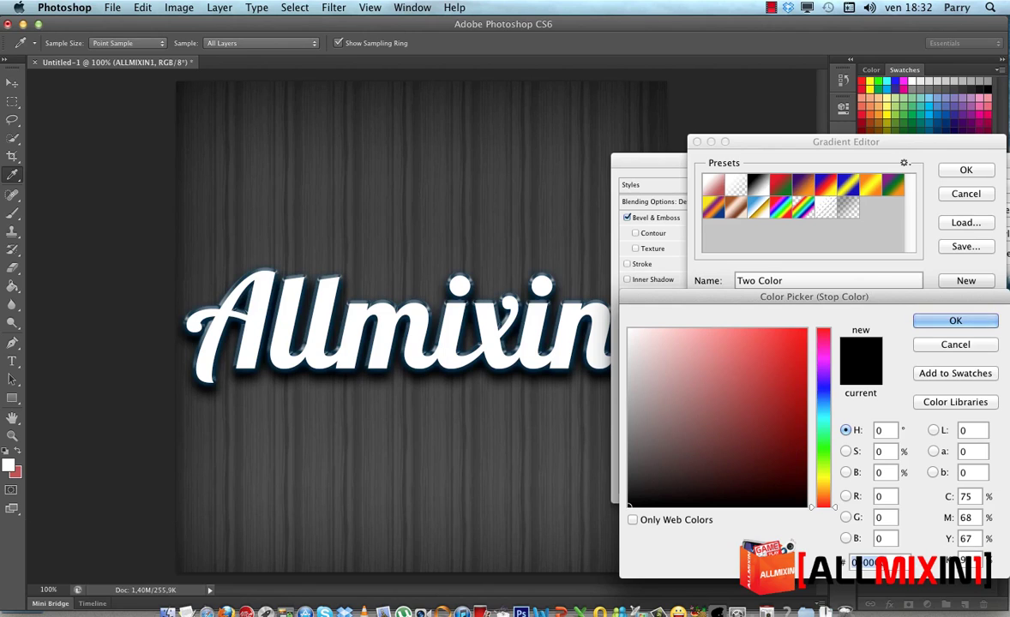
type("1")
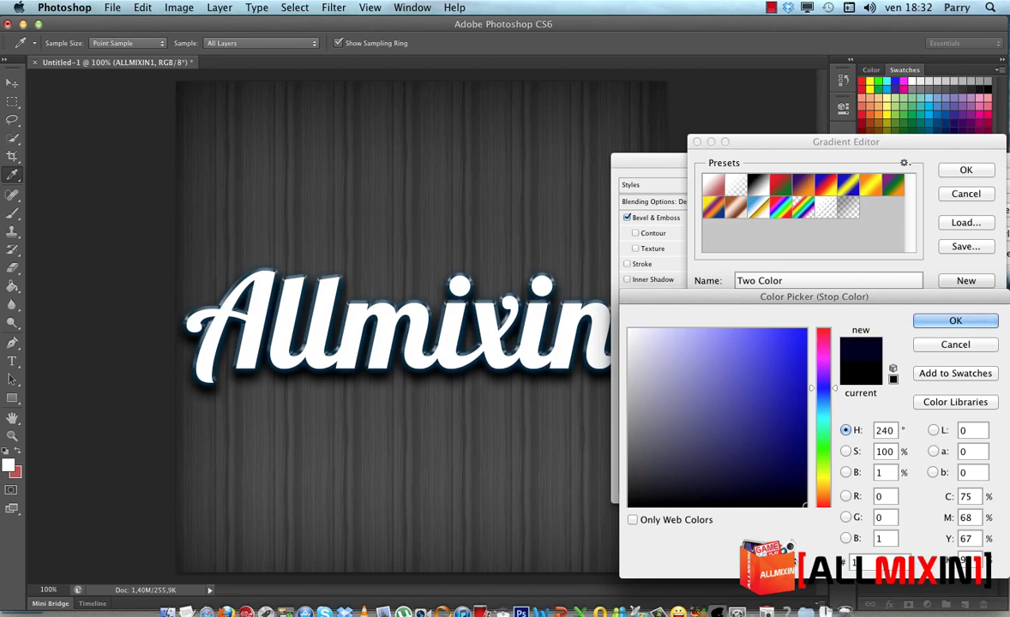
type("928")
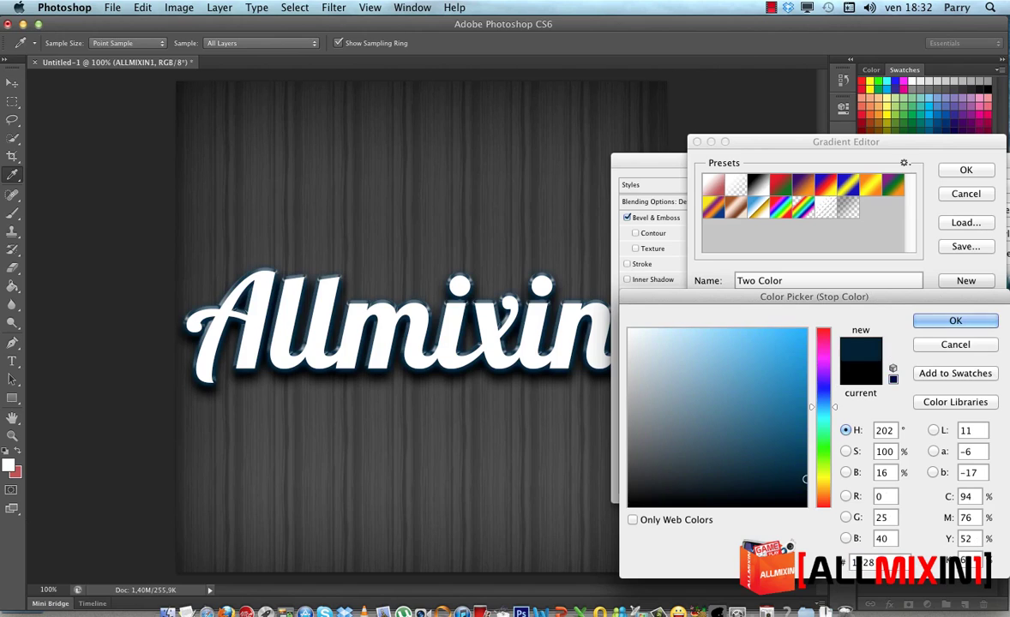
type("3")
type("f")
key("Return")
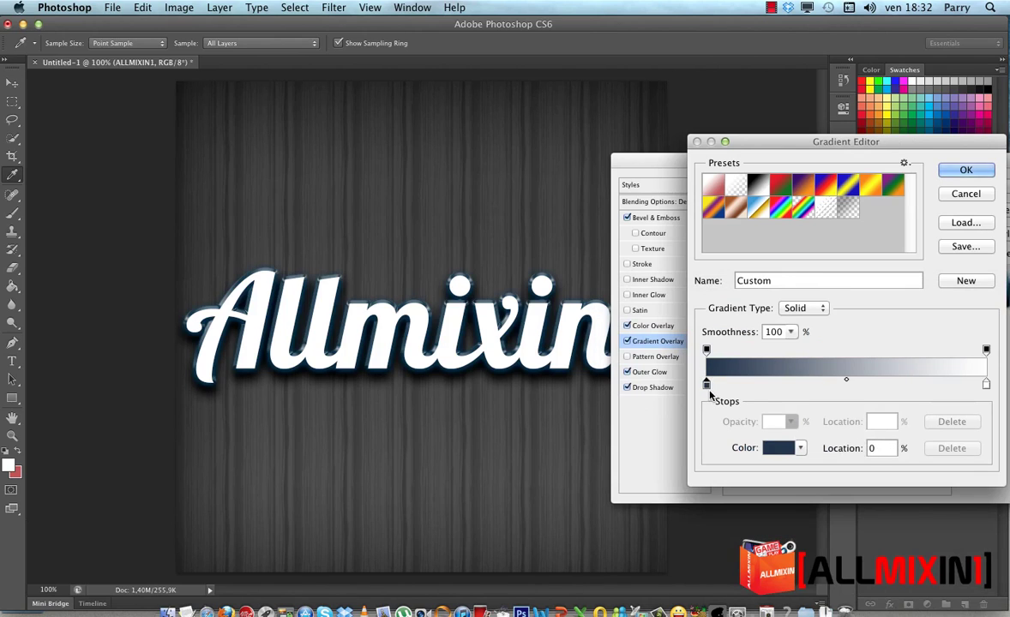
left_click_drag(706, 385, 988, 387)
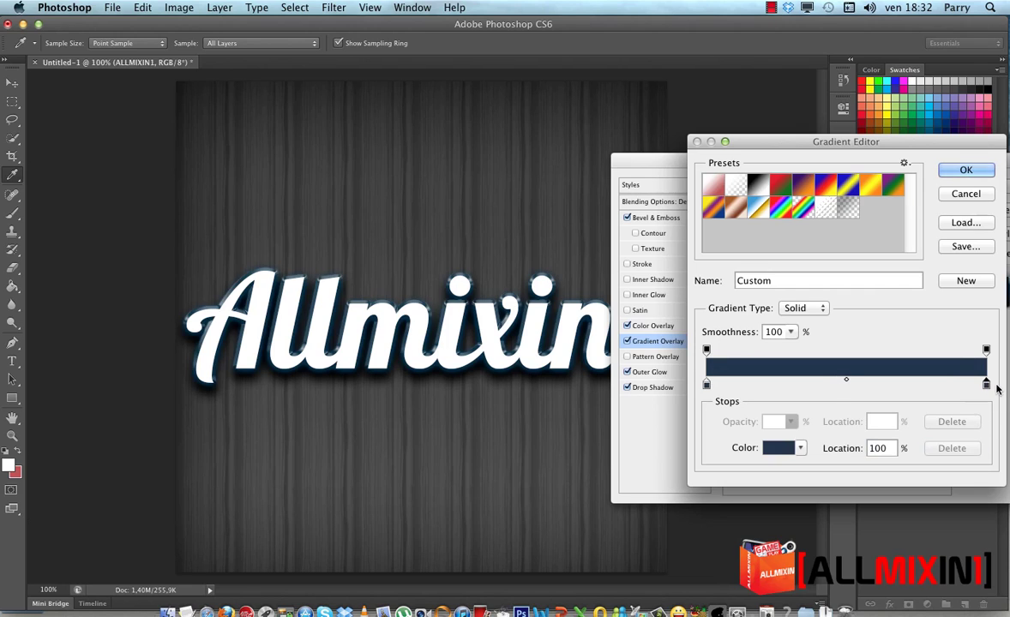
Add a pale blue-grey stop at the gradient centre and apply the layer style.
left_click(846, 384)
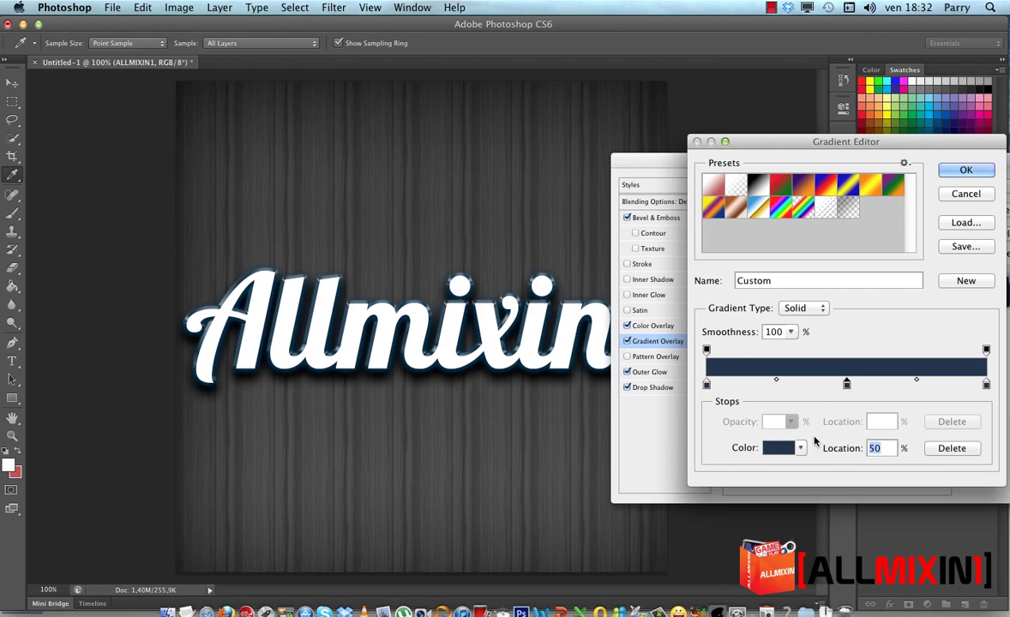
left_click(779, 447)
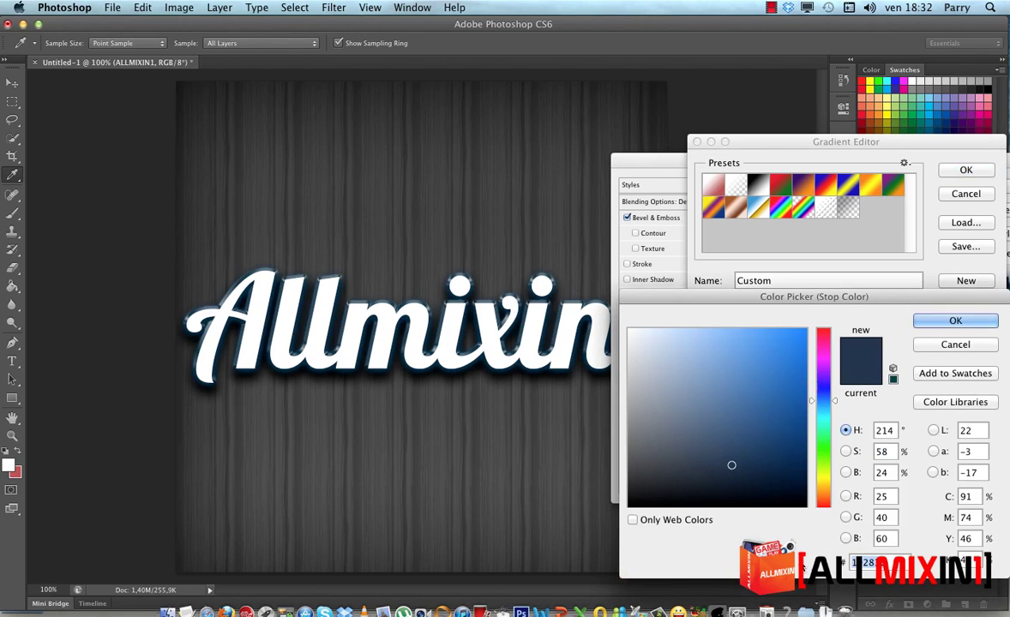
left_click(823, 388)
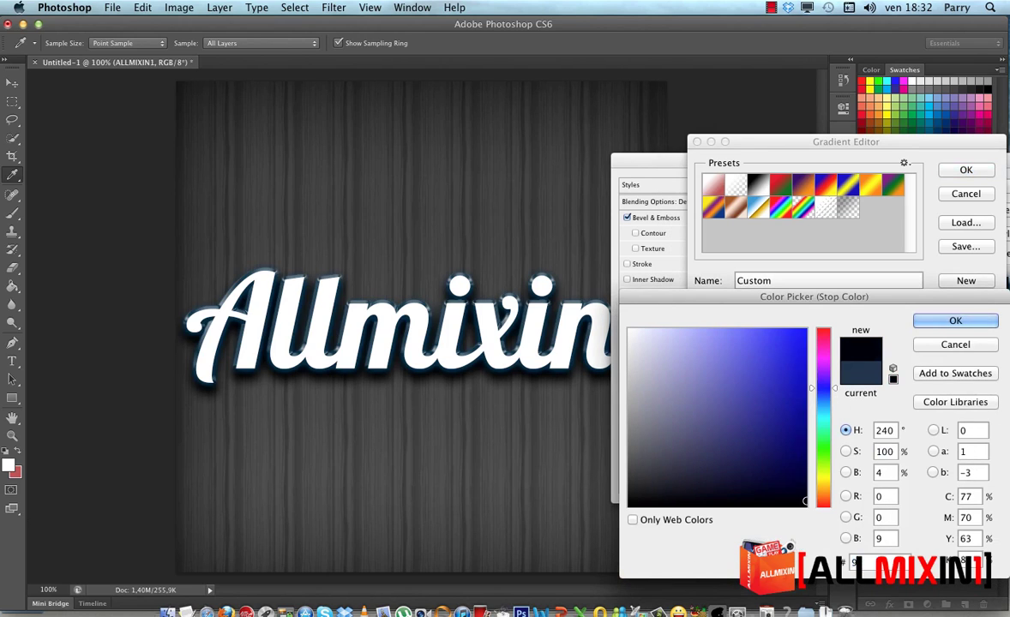
left_click(806, 396)
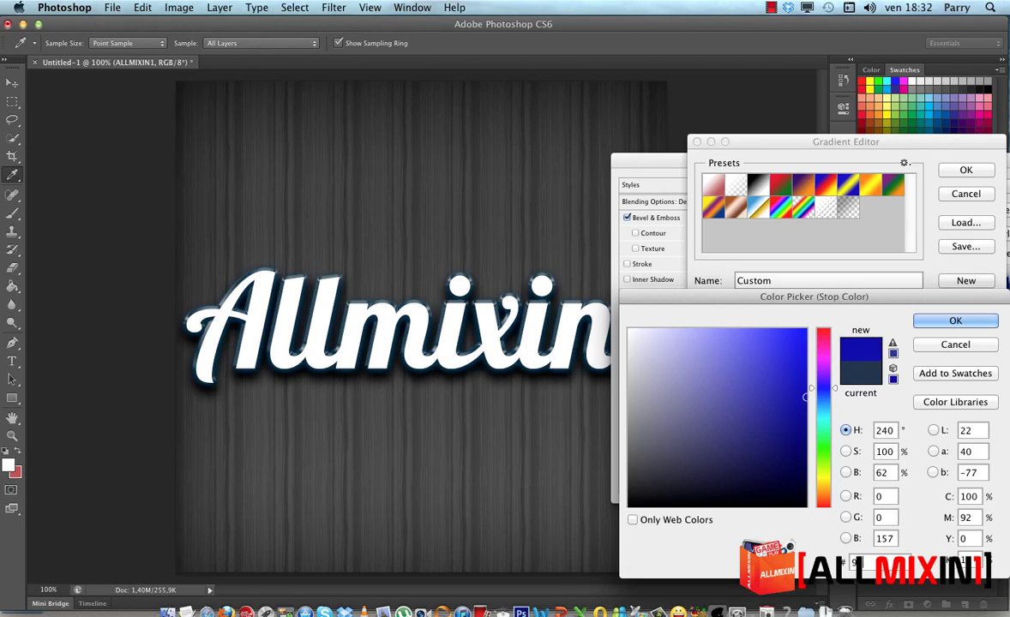
left_click(822, 425)
left_click(683, 351)
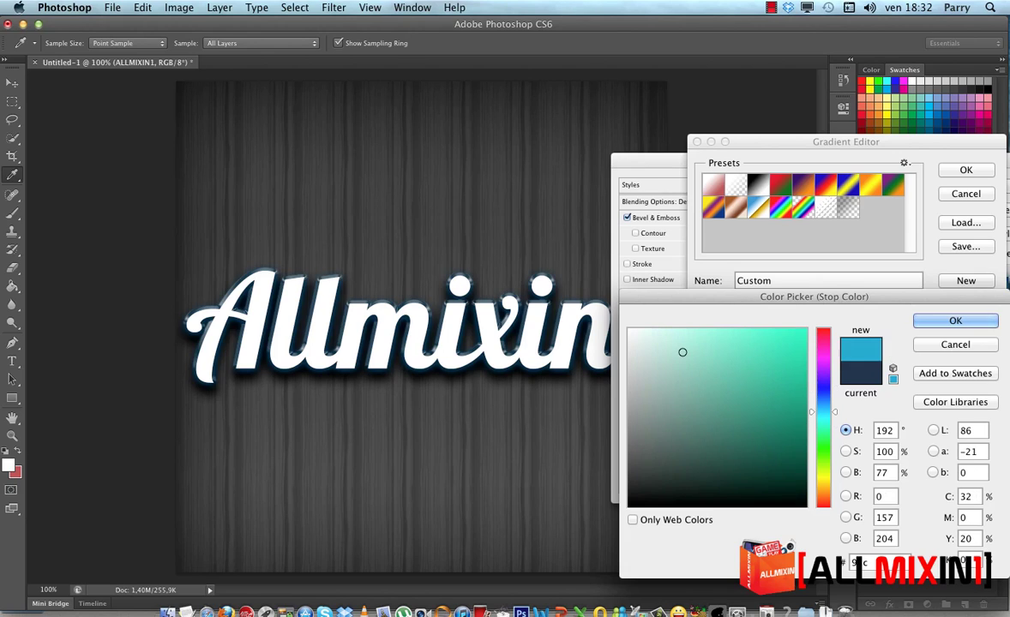
left_click(822, 413)
left_click(668, 366)
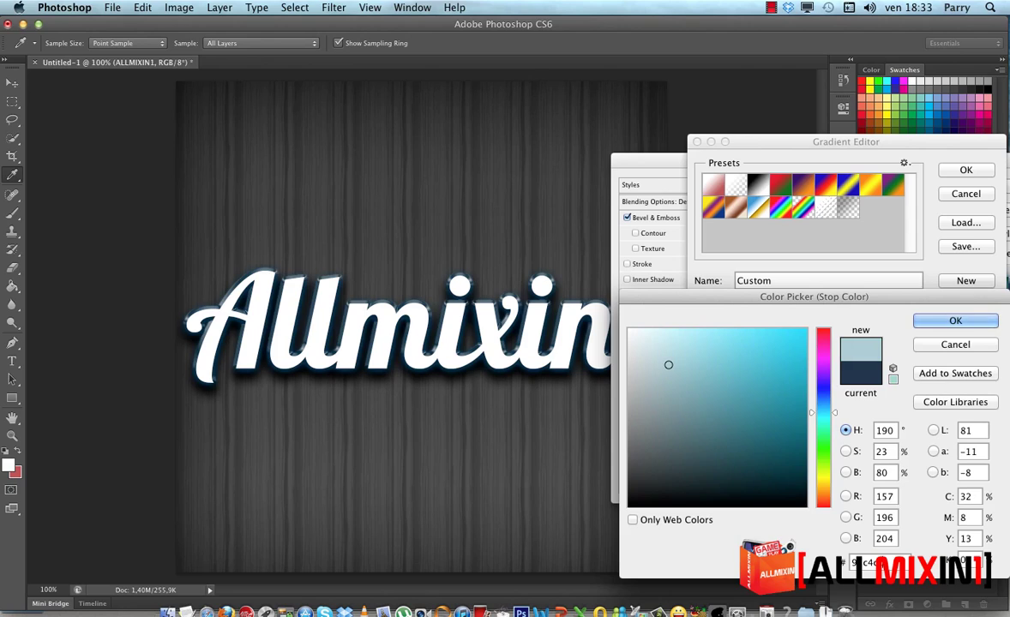
key("Return")
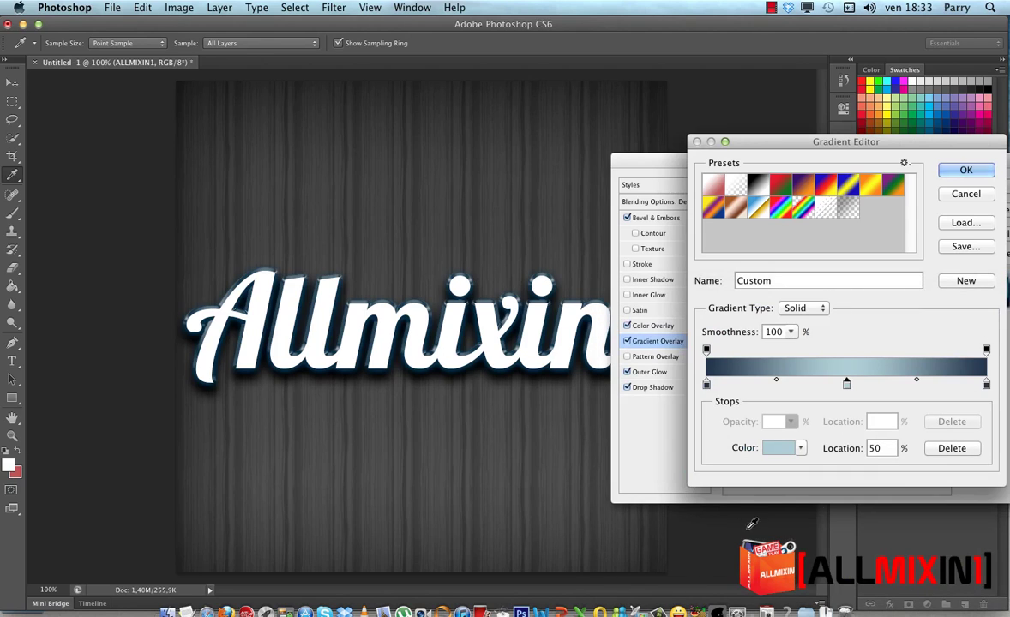
left_click(965, 170)
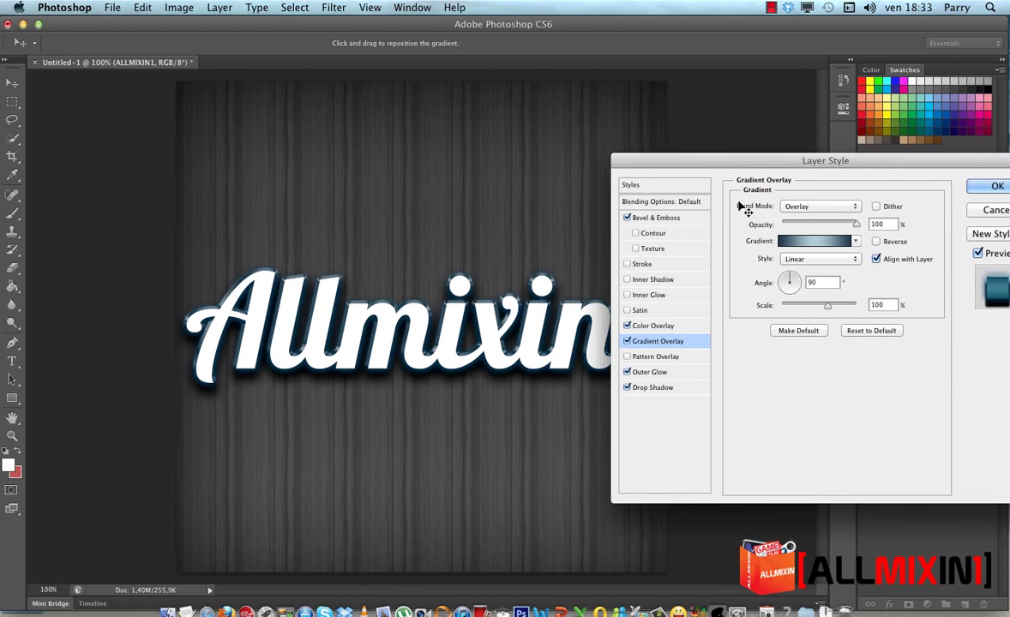
left_click(990, 188)
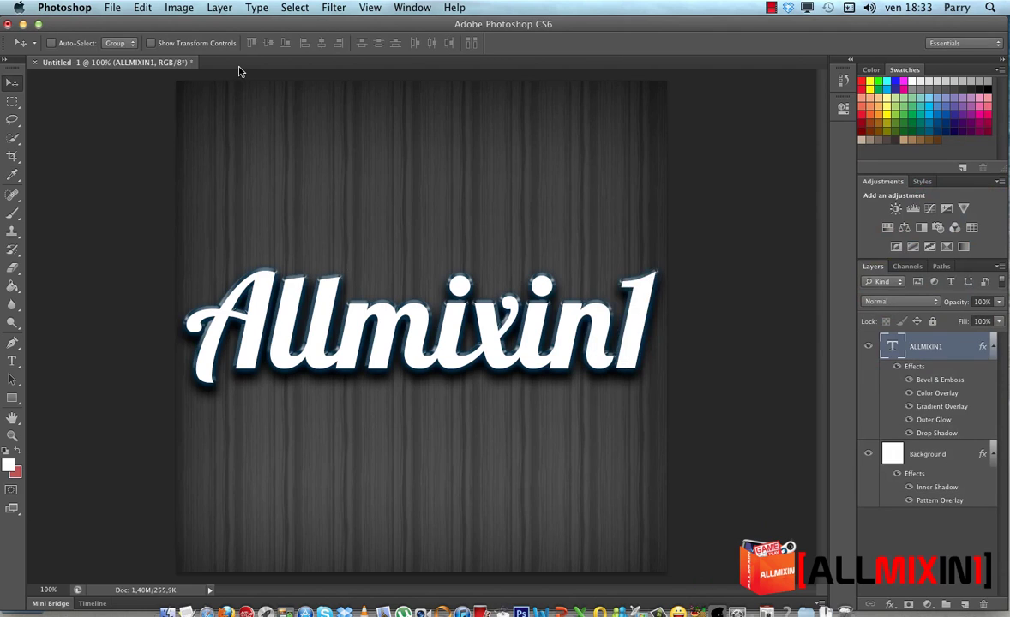
left_click(23, 25)
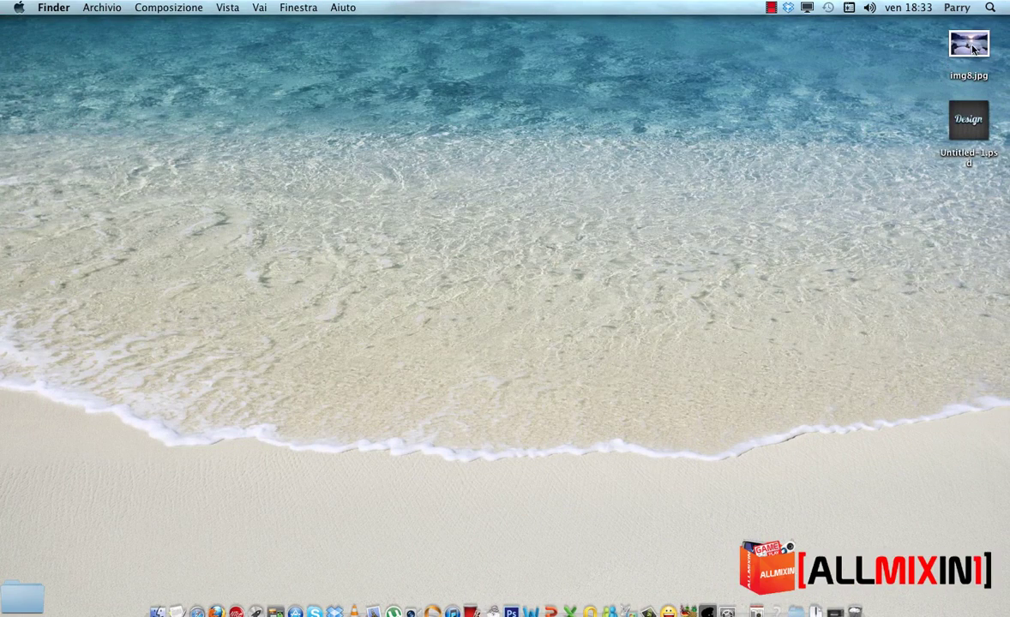
mouse_move(973, 49)
left_mouse_down()
mouse_move(512, 588)
mouse_move(509, 607)
mouse_move(515, 527)
mouse_move(260, 65)
left_mouse_up()
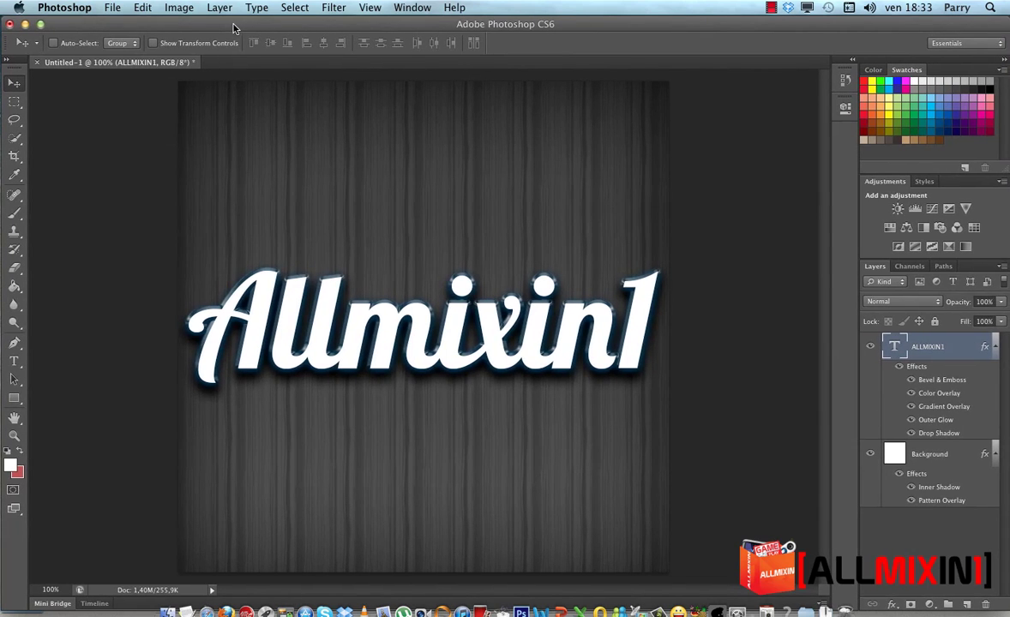
Open img8.jpg from the desktop and turn off the file-info warning.
left_click(114, 9)
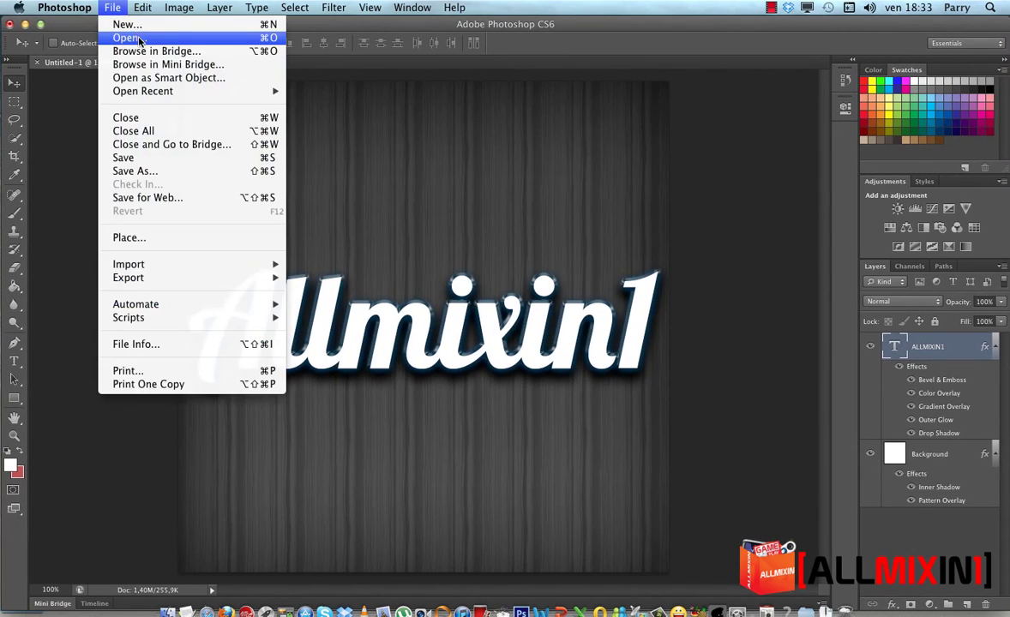
left_click(129, 37)
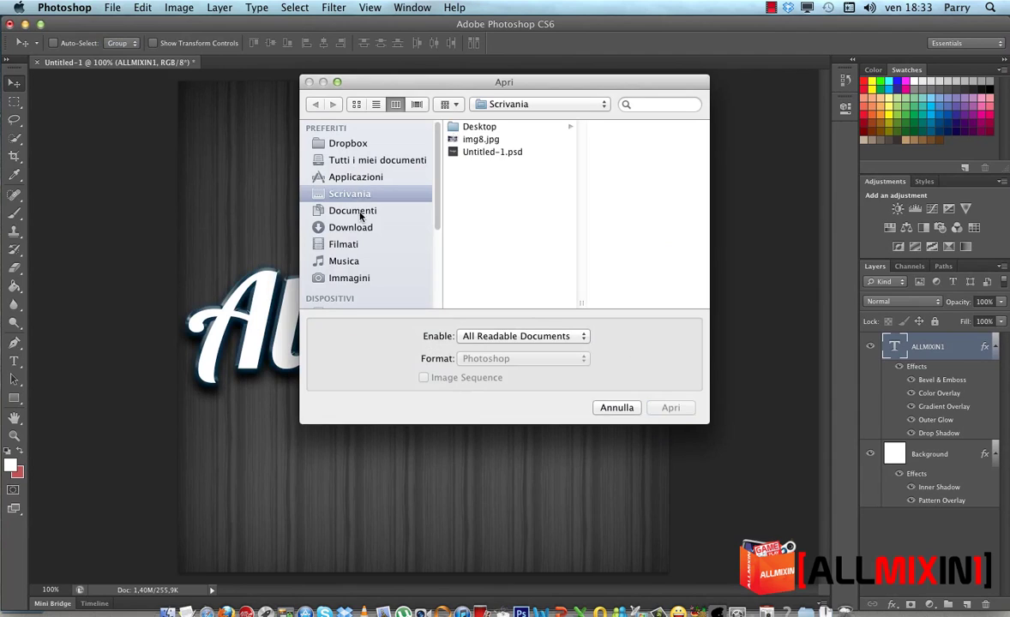
left_click(479, 140)
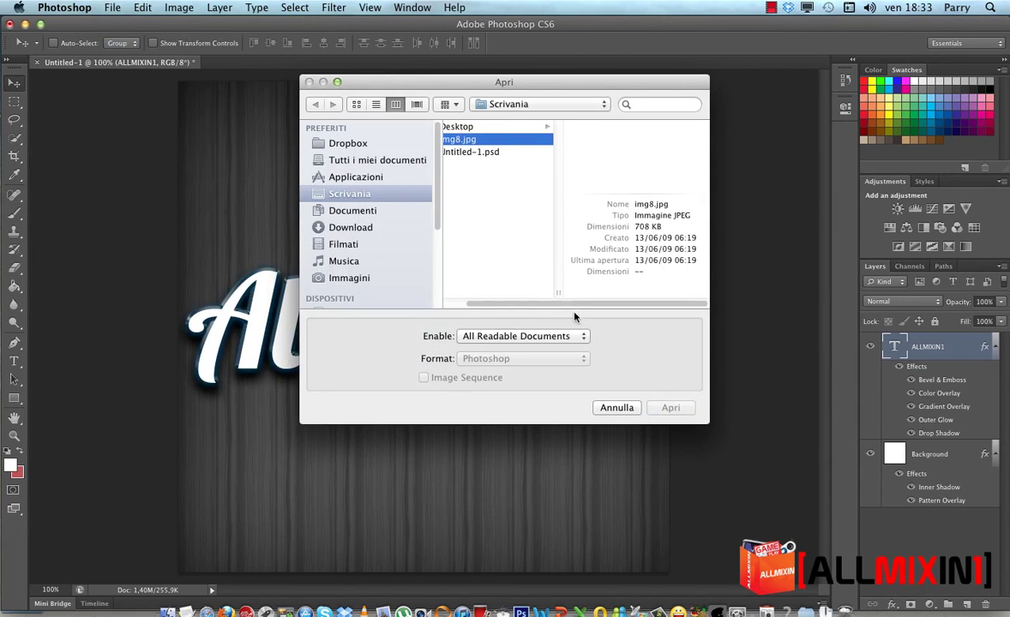
left_click(670, 407)
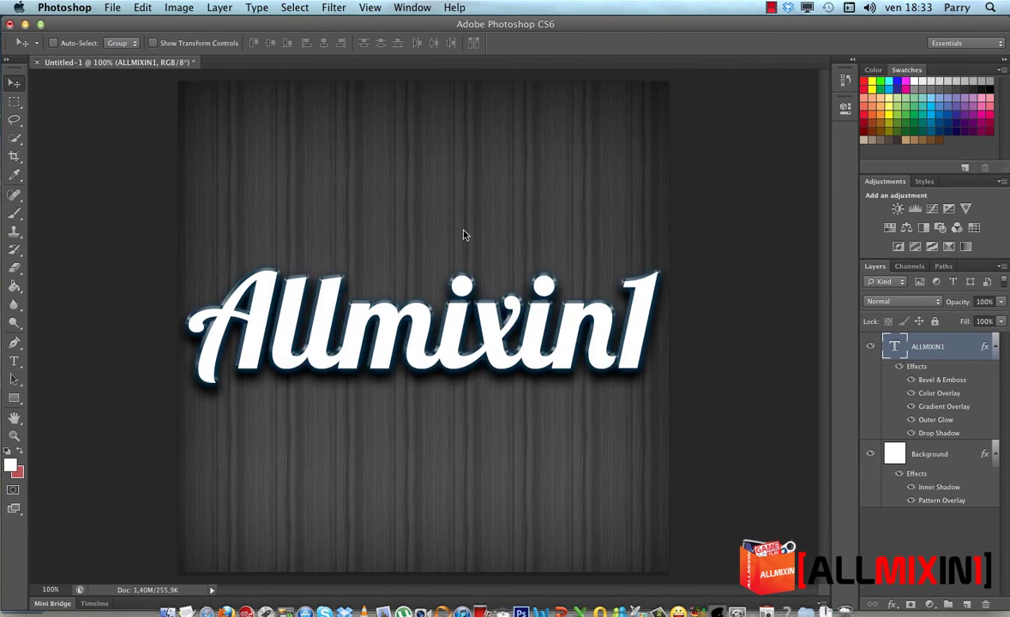
left_click(491, 209)
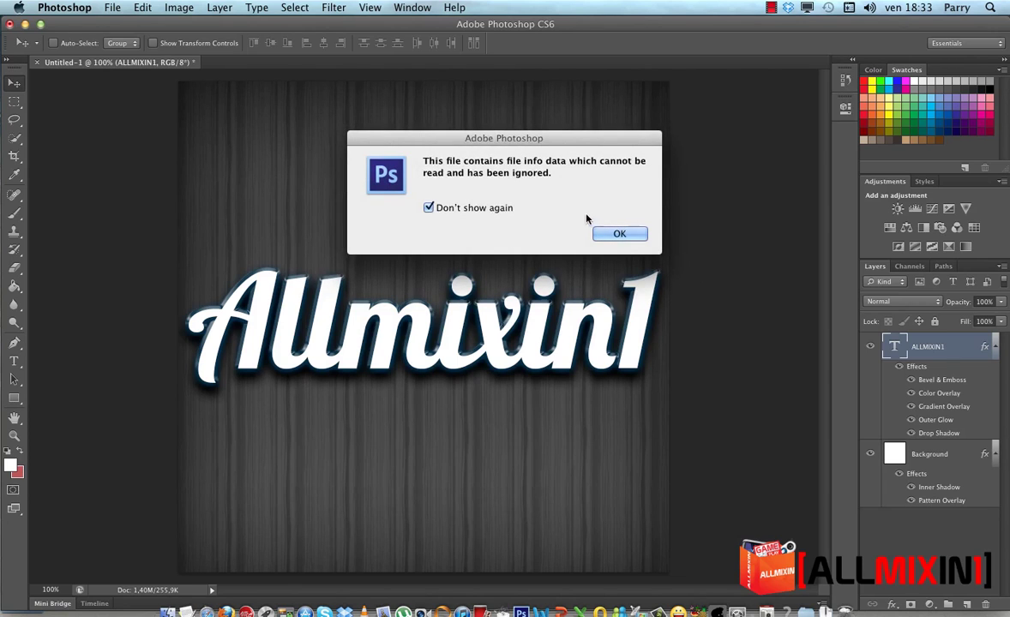
left_click(621, 240)
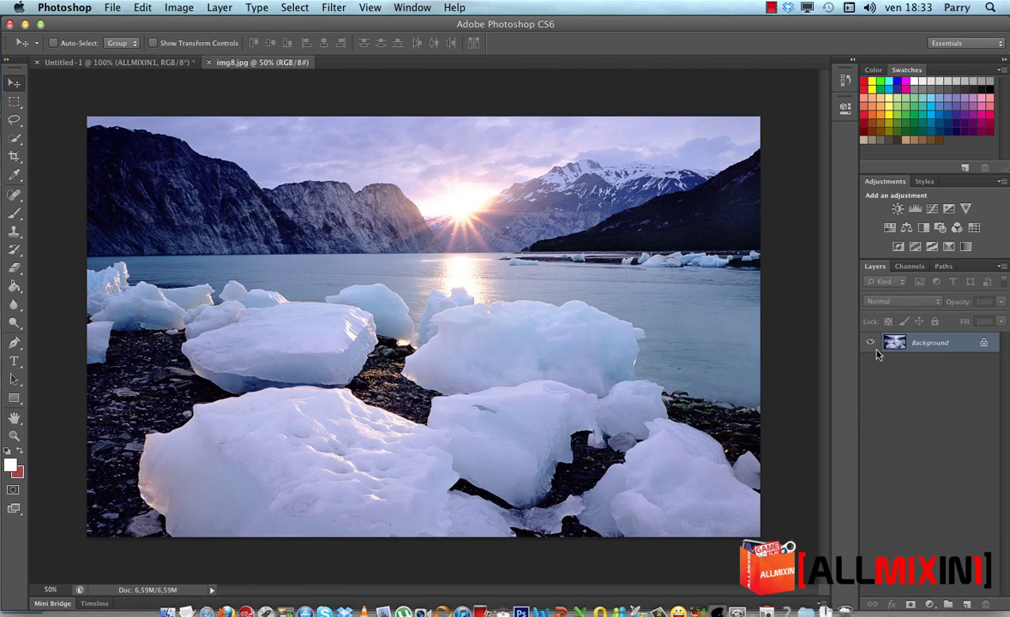
Crop away the left side of the glacier photo.
left_click(14, 157)
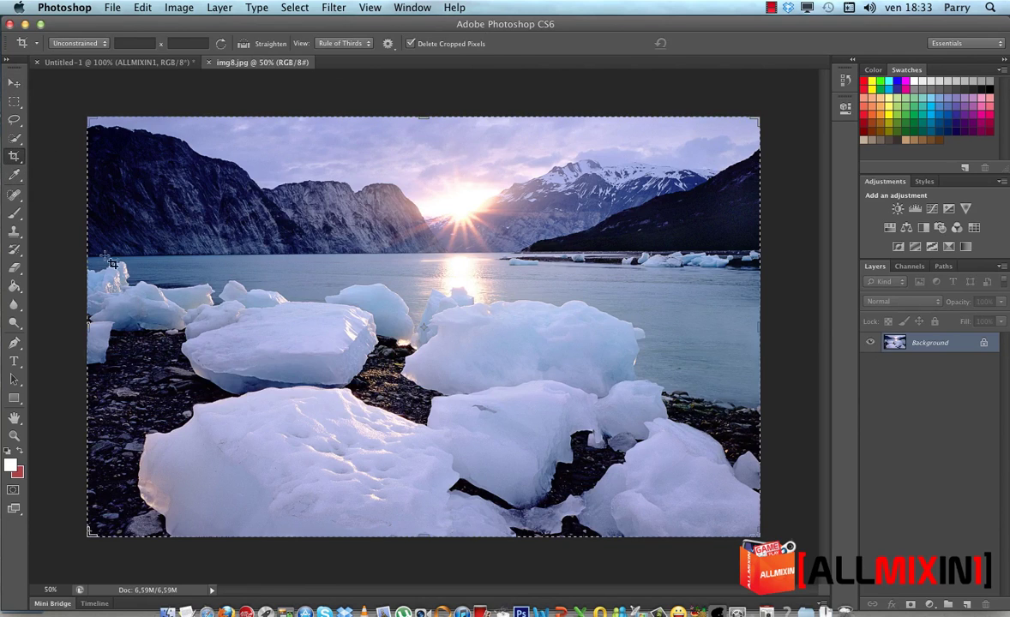
left_click_drag(88, 326, 194, 326)
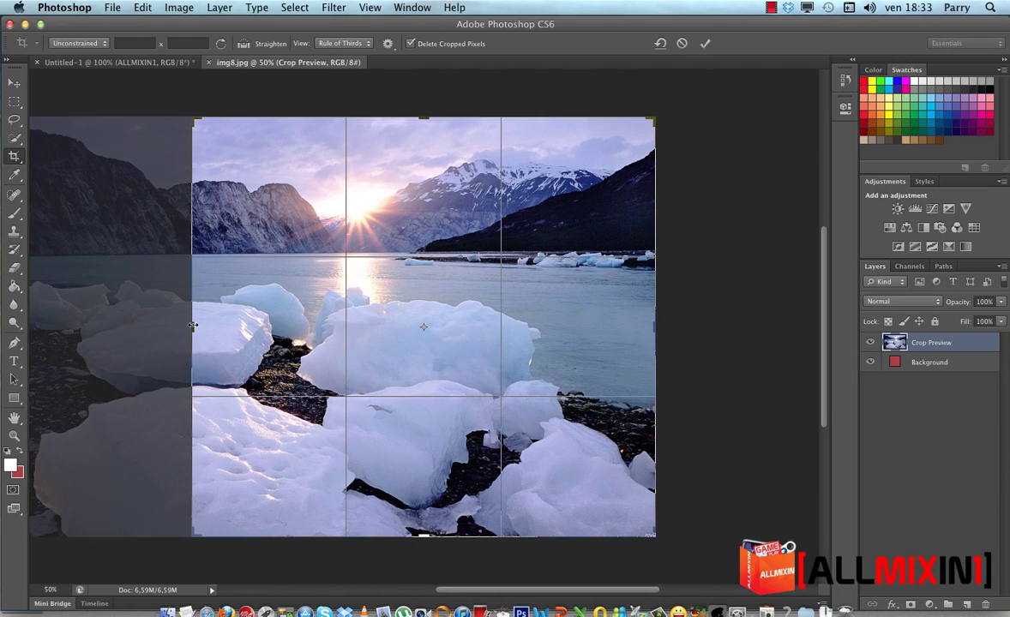
key("Return")
Make the ice photo grayscale with Hue/Saturation at Saturation -100.
left_click(21, 86)
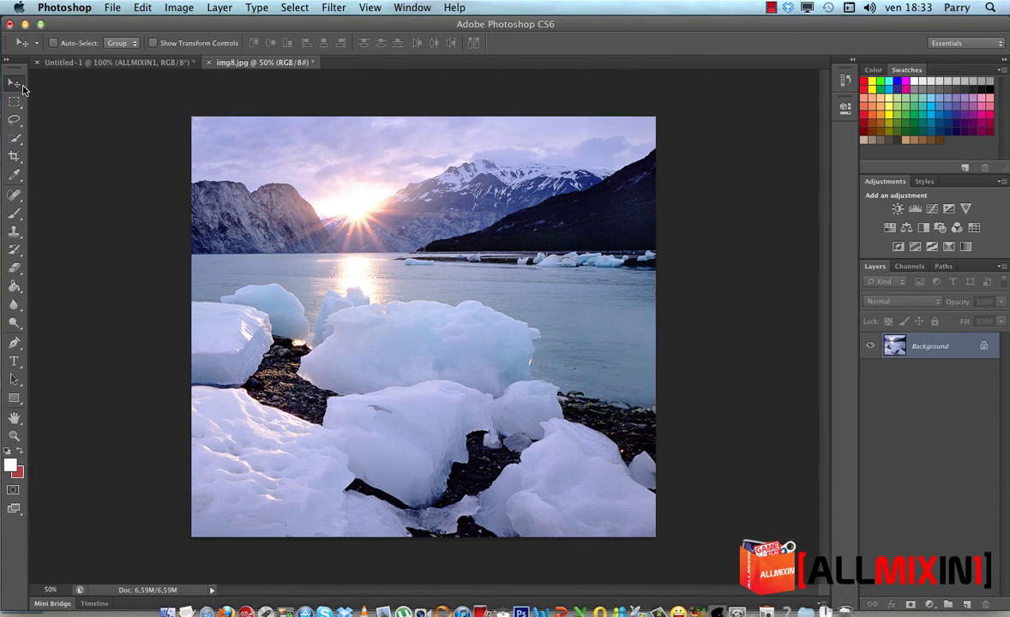
key("ctrl+u")
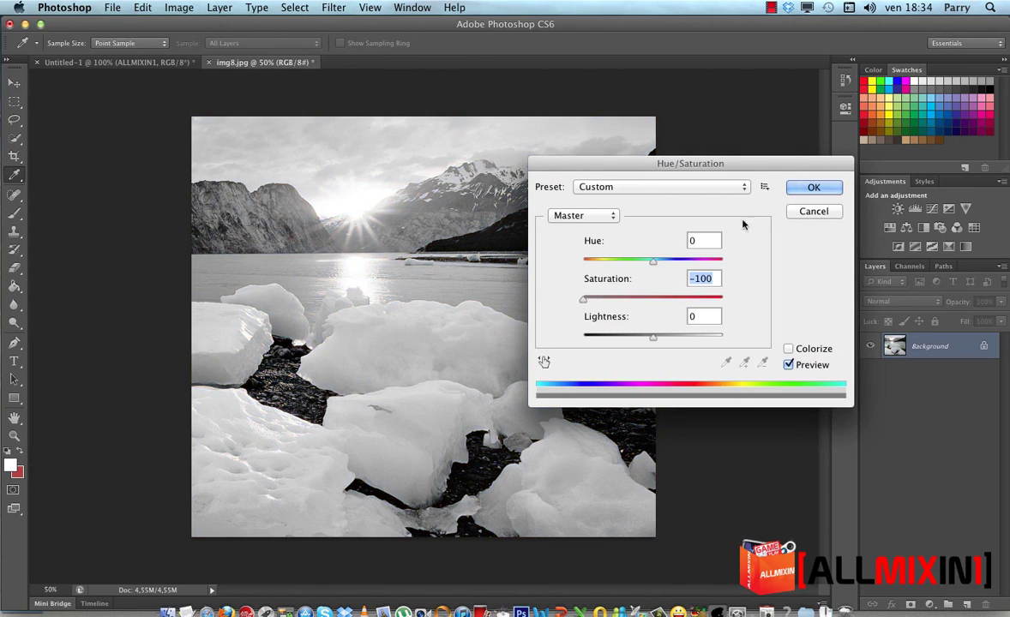
left_click(814, 186)
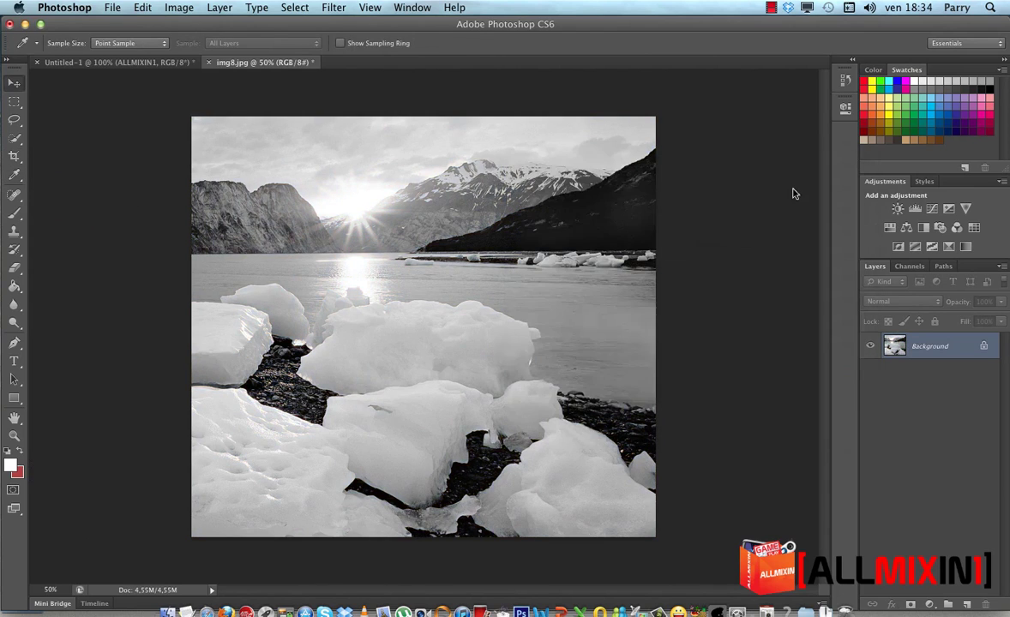
Apply a 100% Spherize distortion to the photo.
left_click(331, 8)
mouse_move(346, 185)
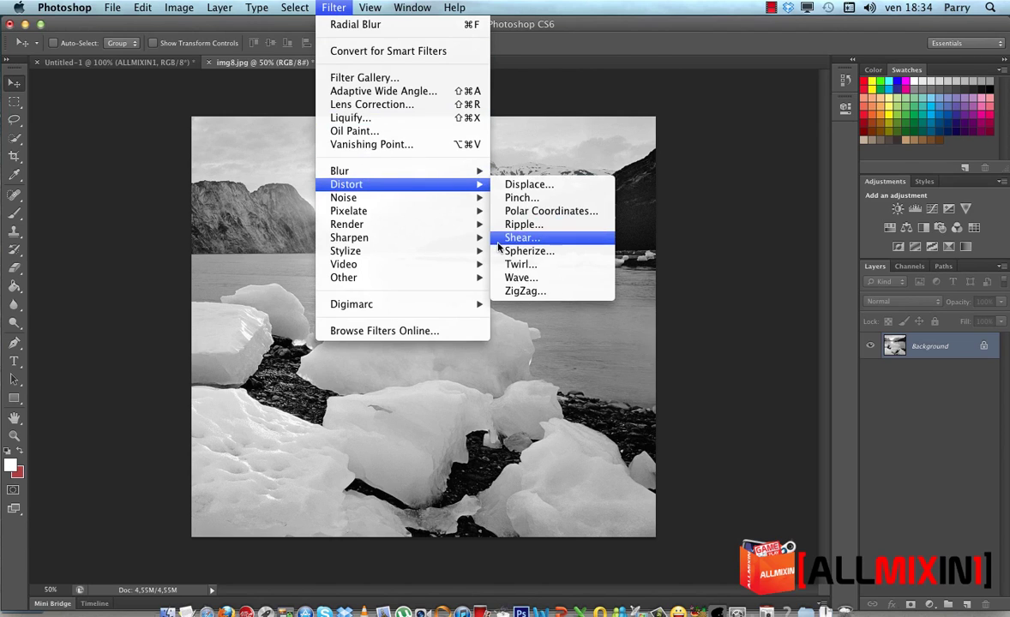
left_click(514, 250)
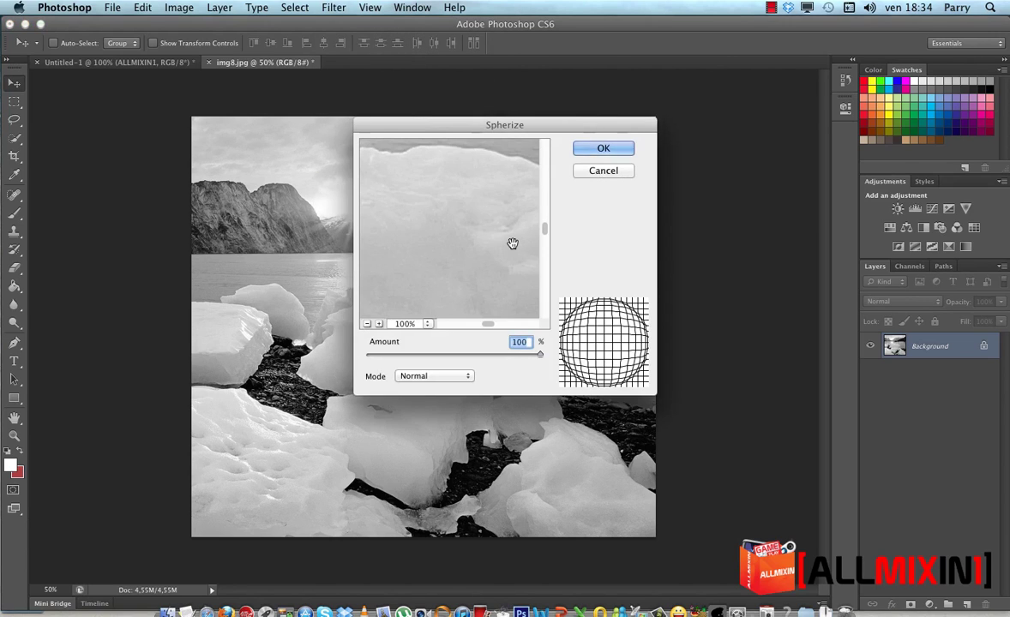
left_click(522, 340)
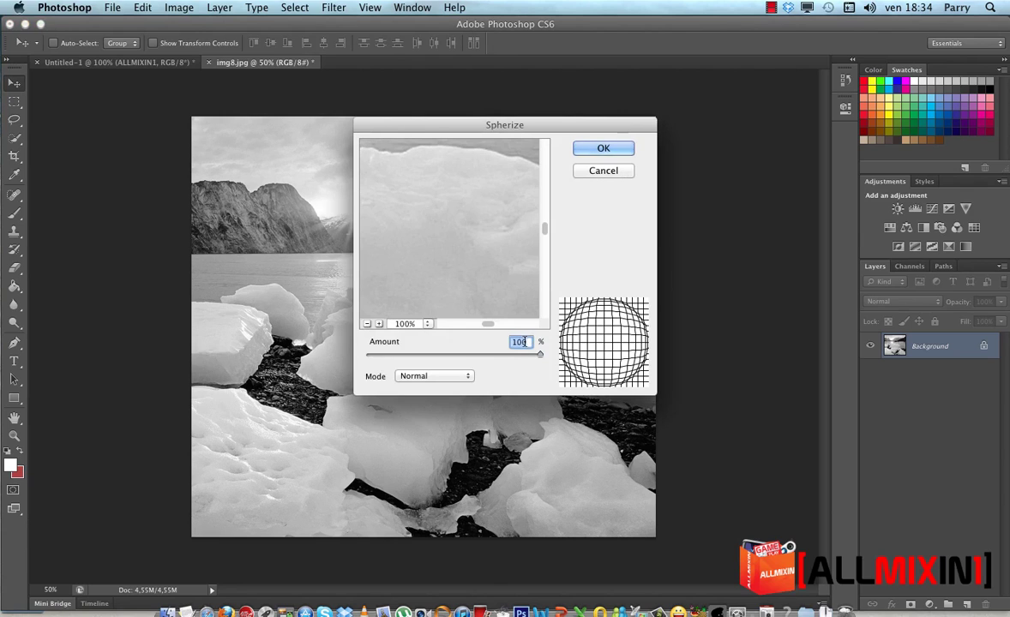
left_click(604, 149)
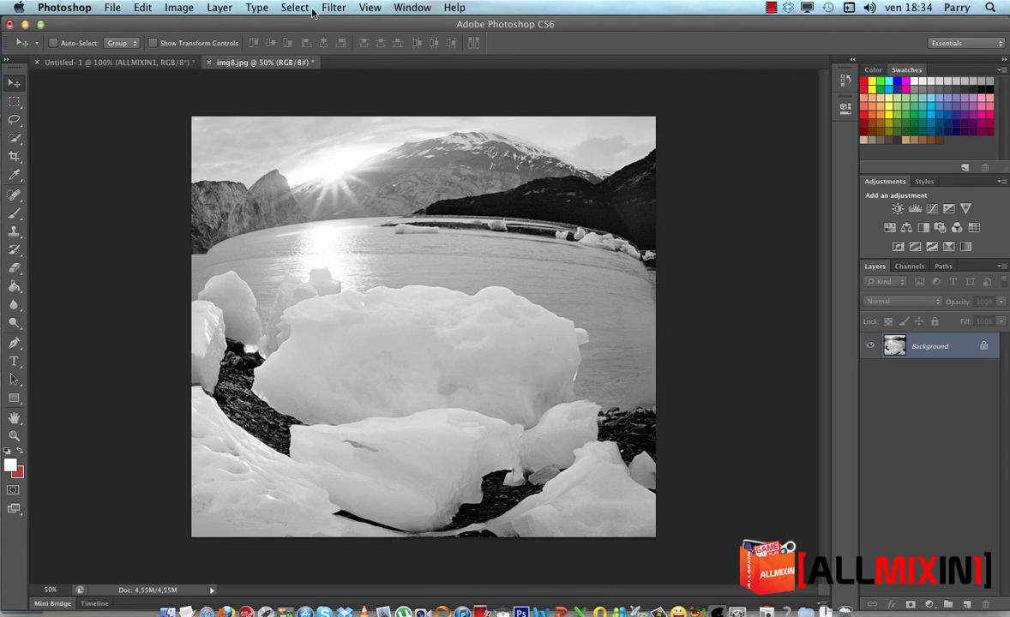
Apply a Spin Radial Blur with amount 15.
left_click(333, 8)
mouse_move(395, 170)
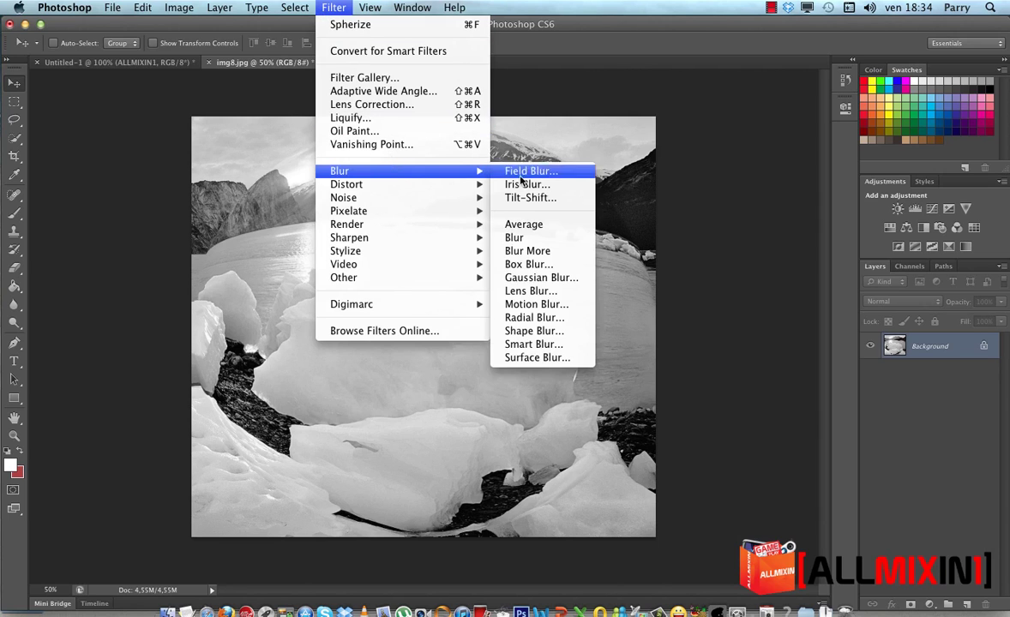
left_click(527, 317)
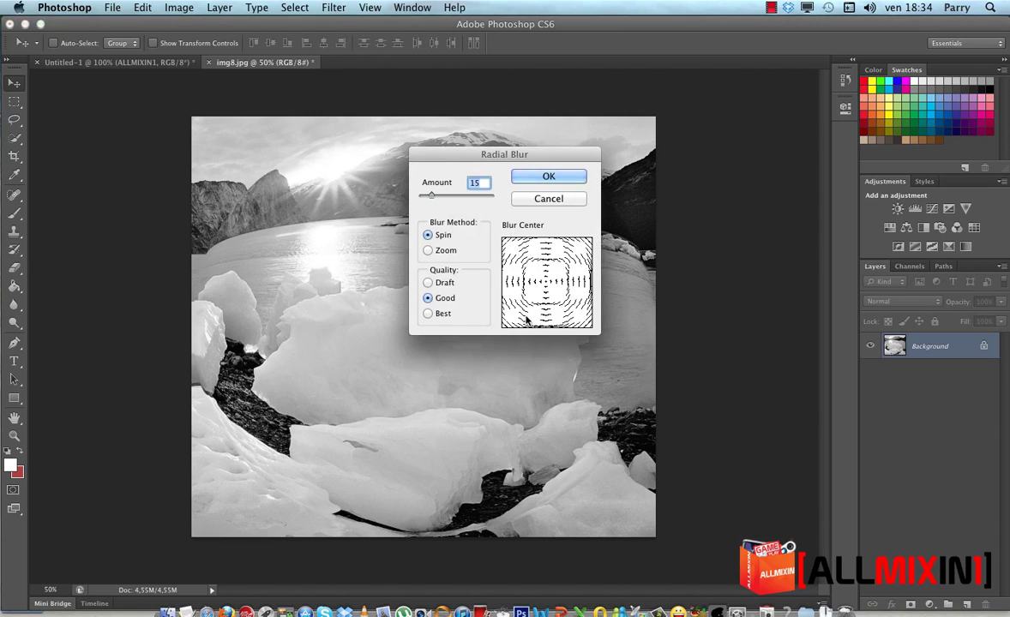
left_click(530, 180)
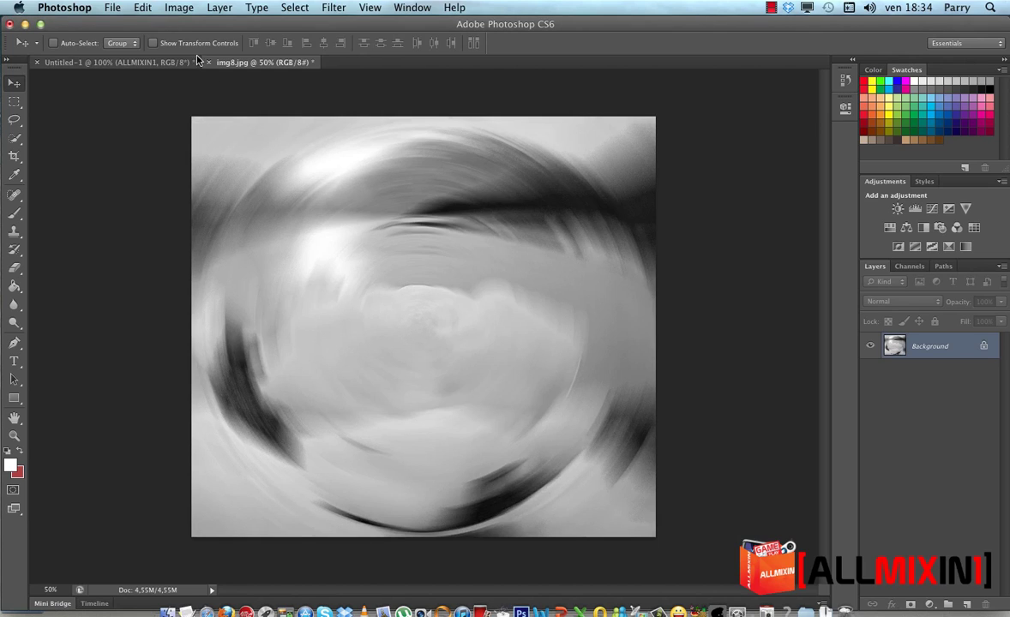
Define the swirled grayscale image as a new pattern named 'Pattern'.
left_click(142, 8)
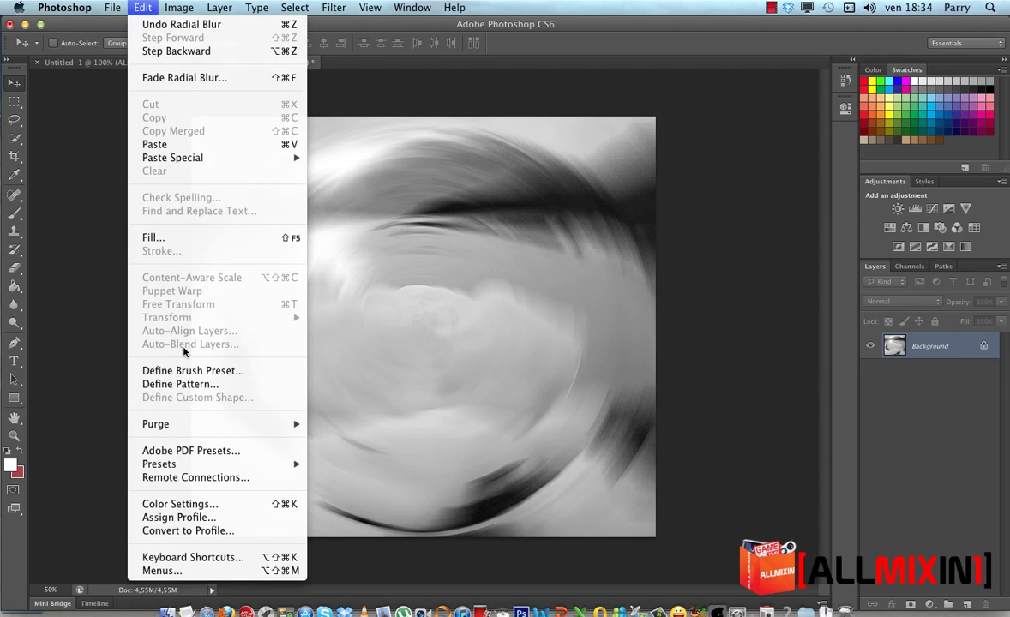
left_click(180, 384)
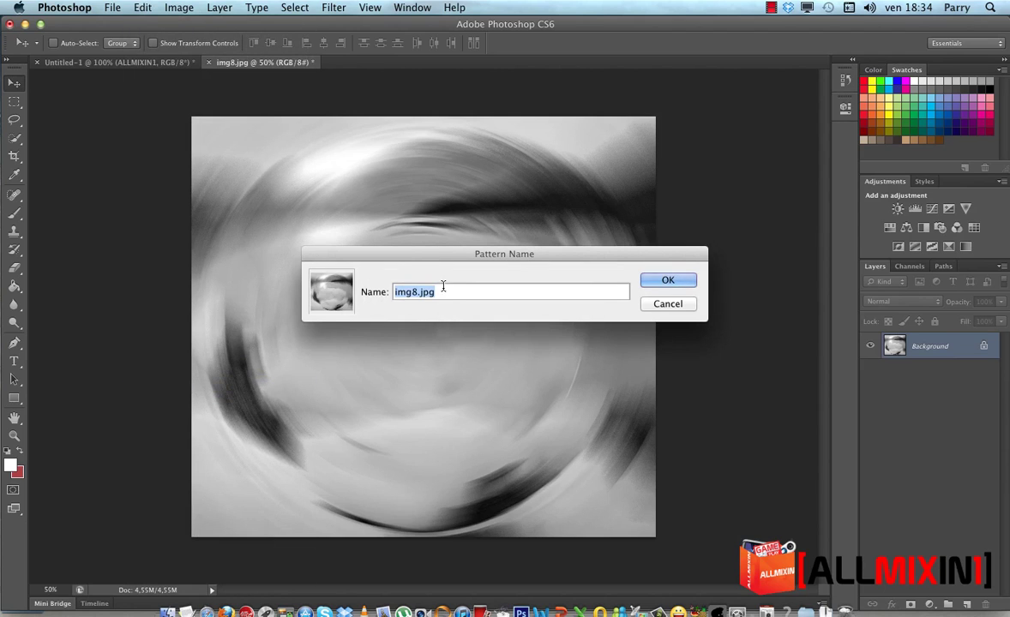
type("P")
type("attern")
key("Return")
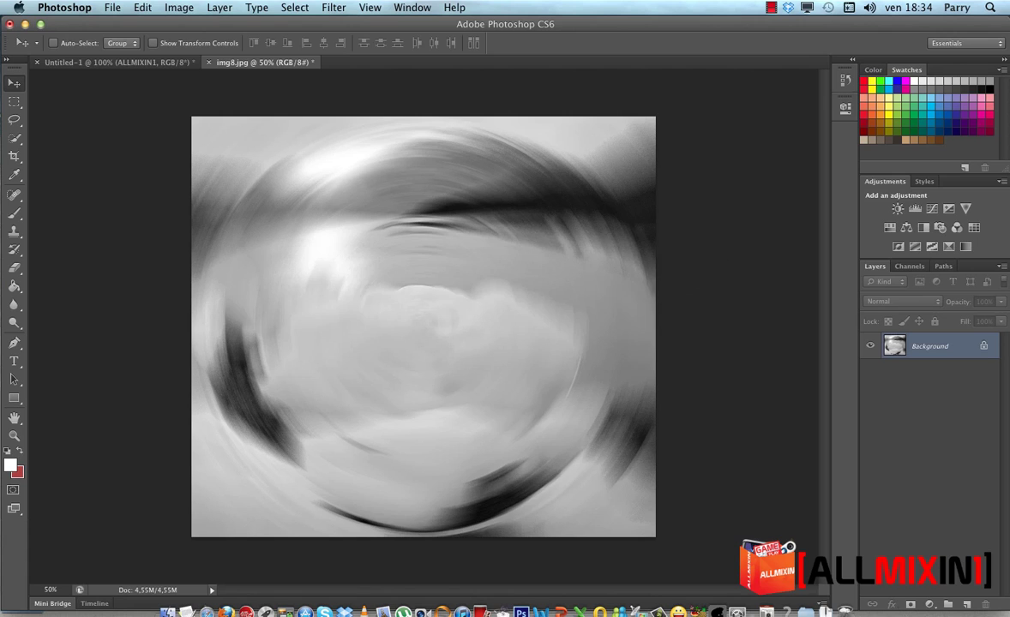
In Untitled-1, give the ALLMIXIN1 layer a Pattern Overlay using the new swirl pattern.
left_click(165, 63)
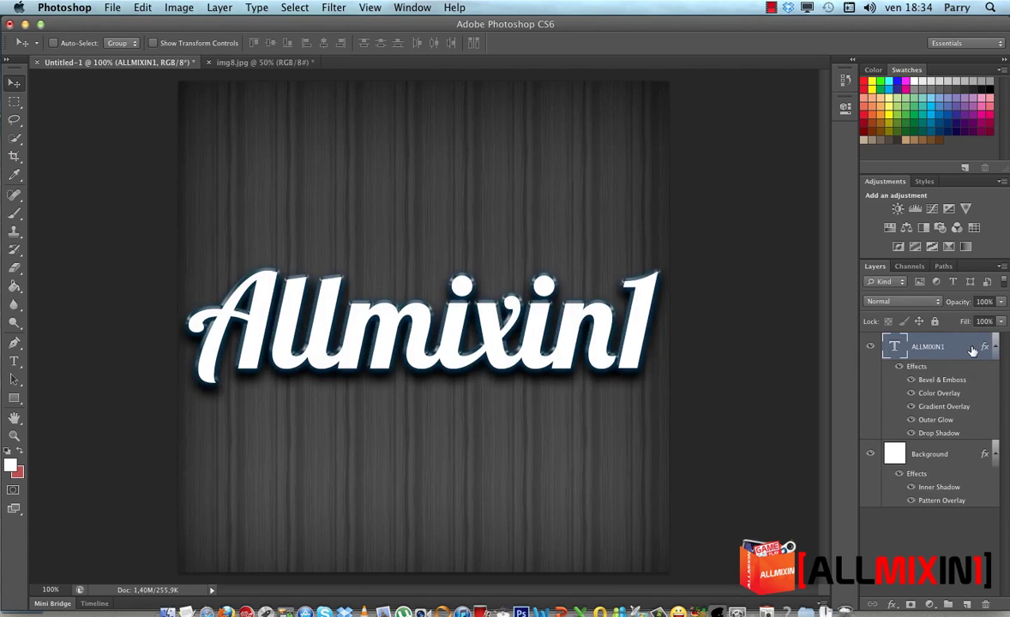
double_click(918, 351)
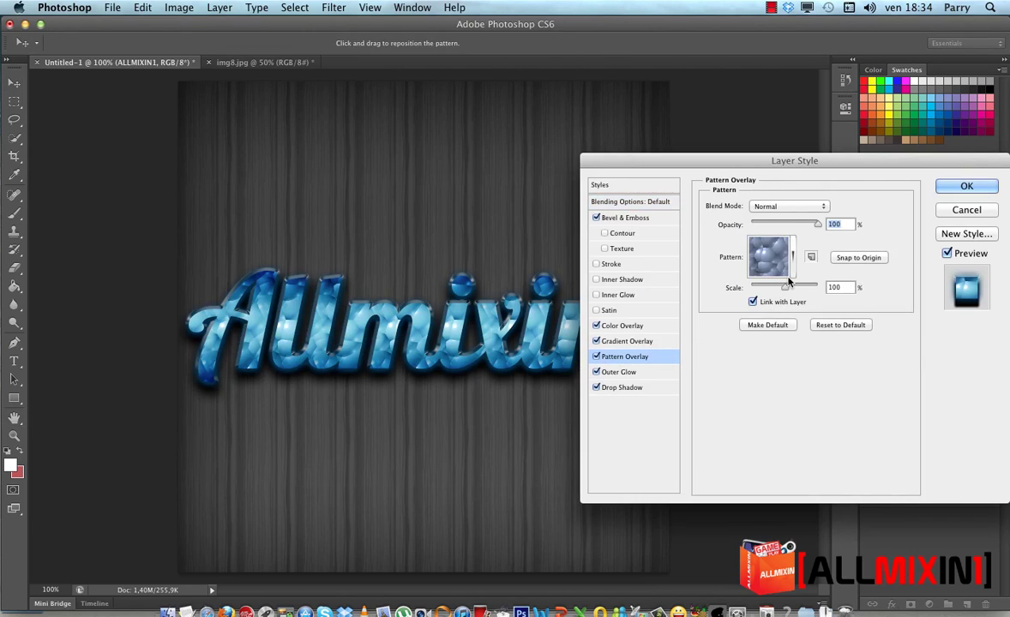
left_click(792, 256)
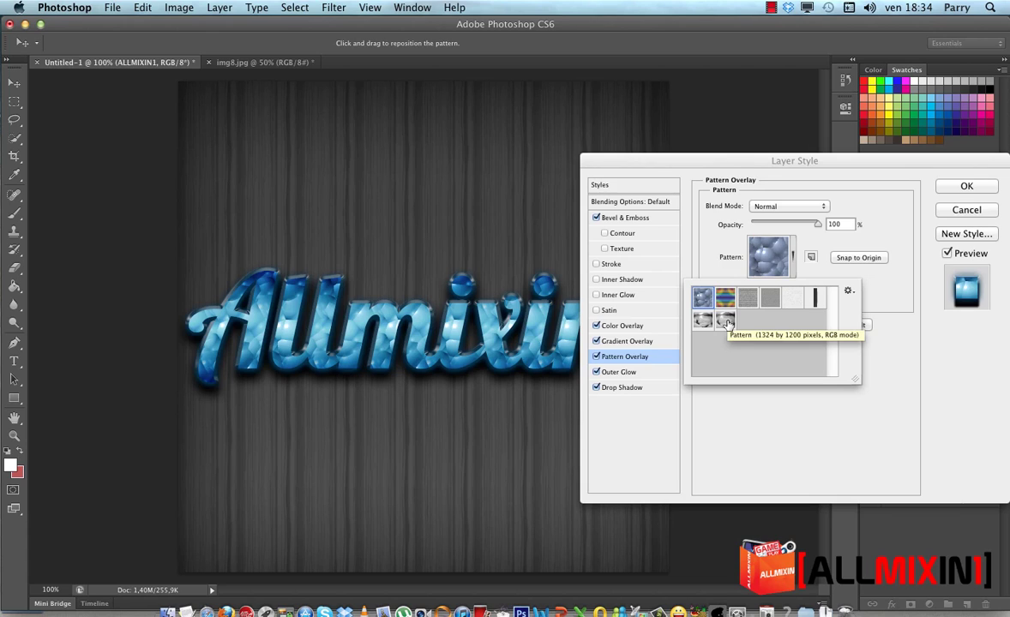
double_click(726, 323)
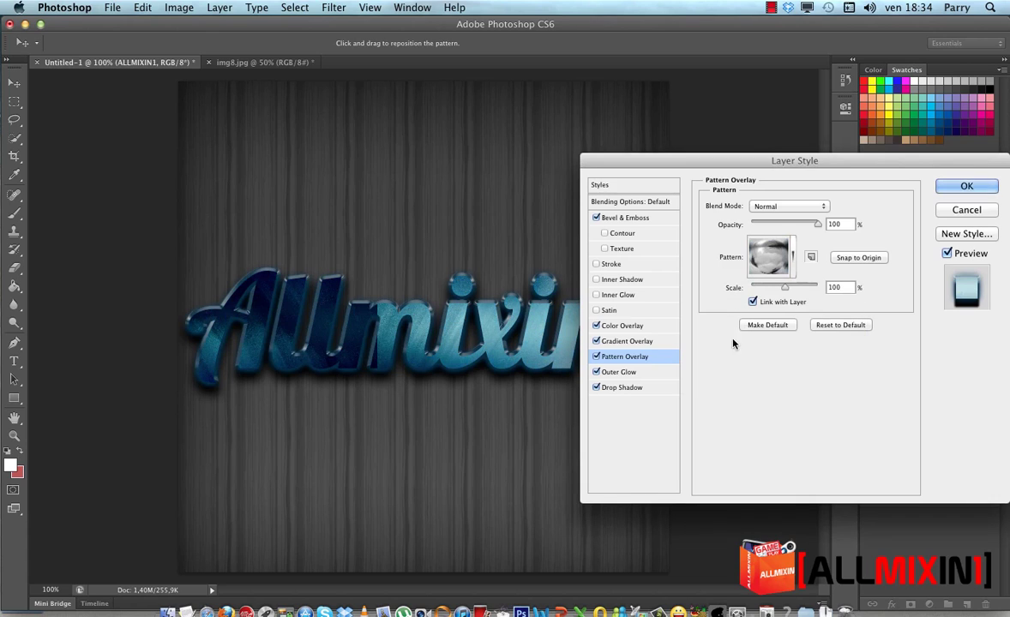
Set the pattern overlay to 31% scale and 75% opacity and apply it.
left_click_drag(784, 287, 803, 292)
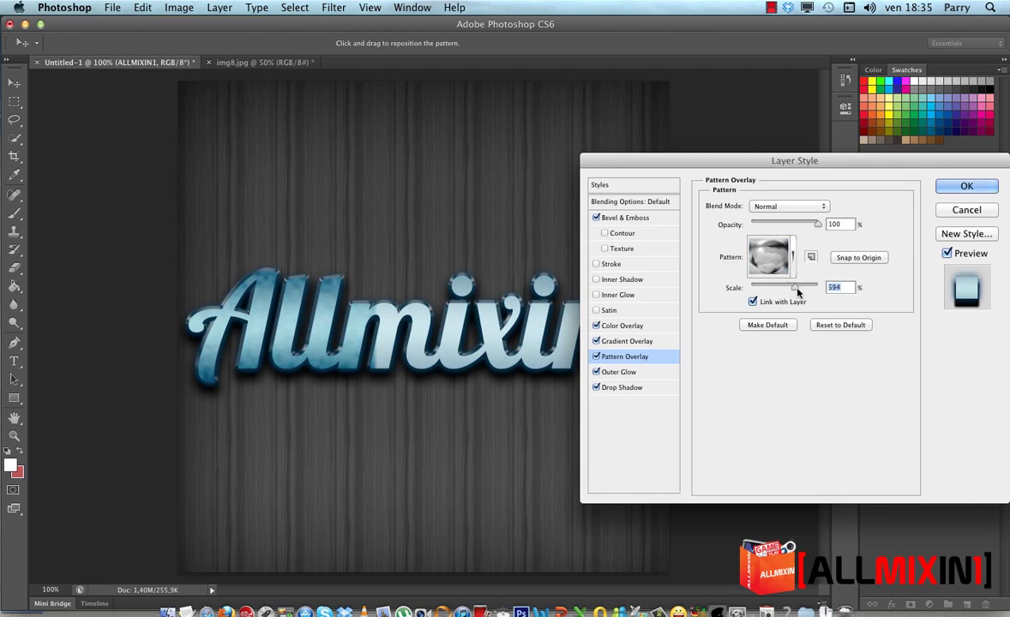
mouse_move(802, 292)
left_mouse_down()
mouse_move(766, 292)
mouse_move(775, 290)
left_mouse_up()
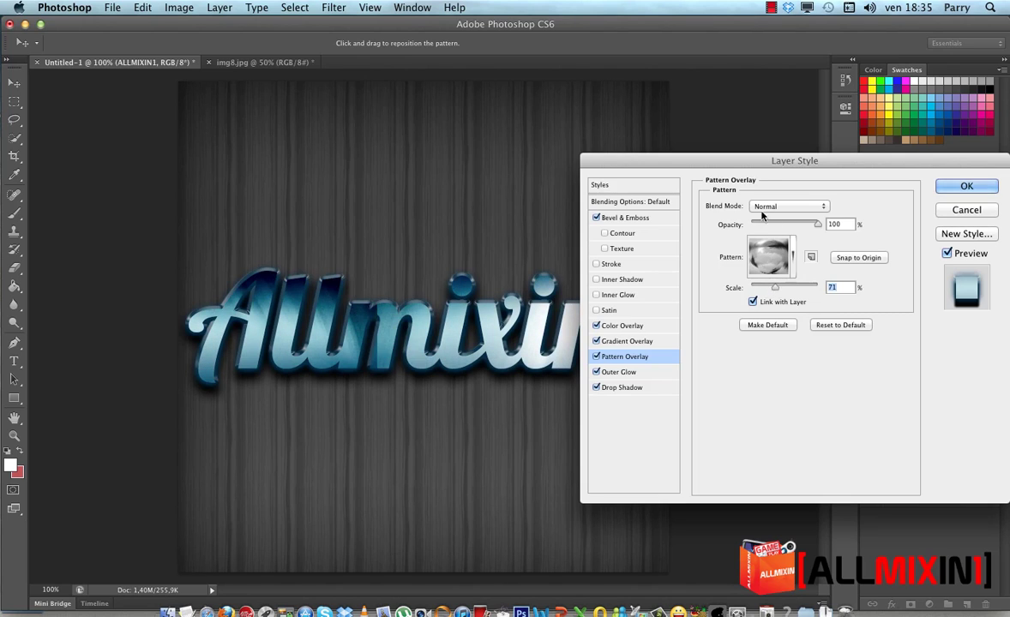
left_click_drag(729, 162, 788, 155)
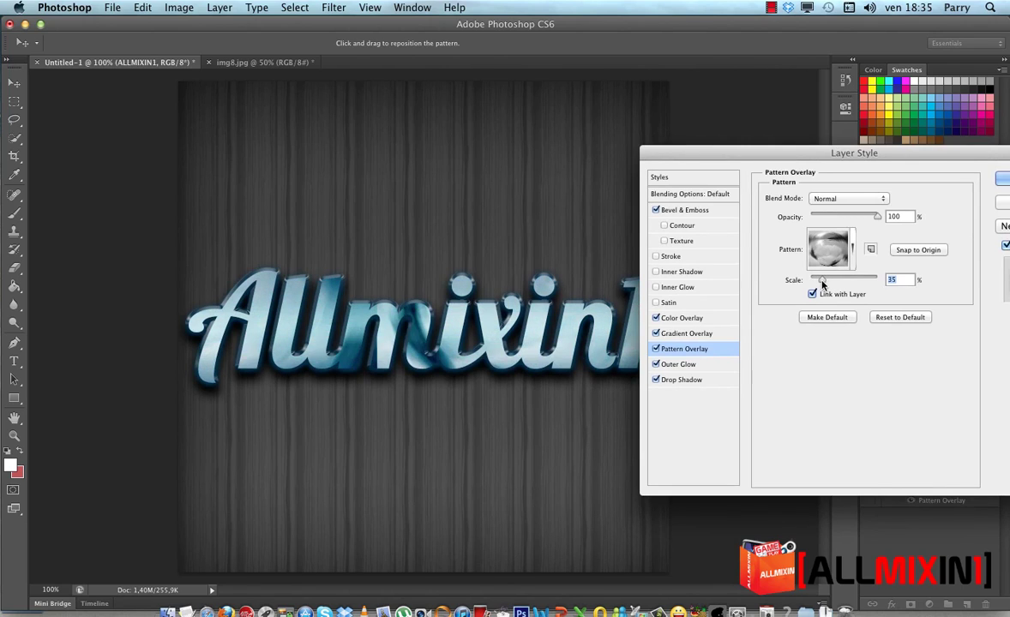
left_click_drag(822, 284, 821, 284)
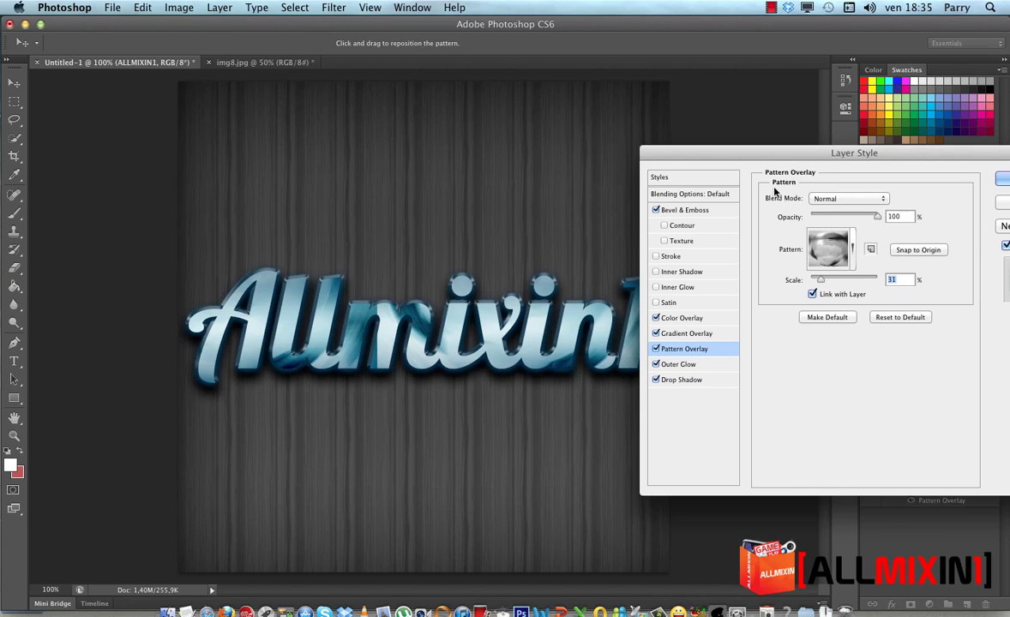
mouse_move(773, 161)
left_mouse_down()
mouse_move(754, 419)
mouse_move(650, 127)
left_mouse_up()
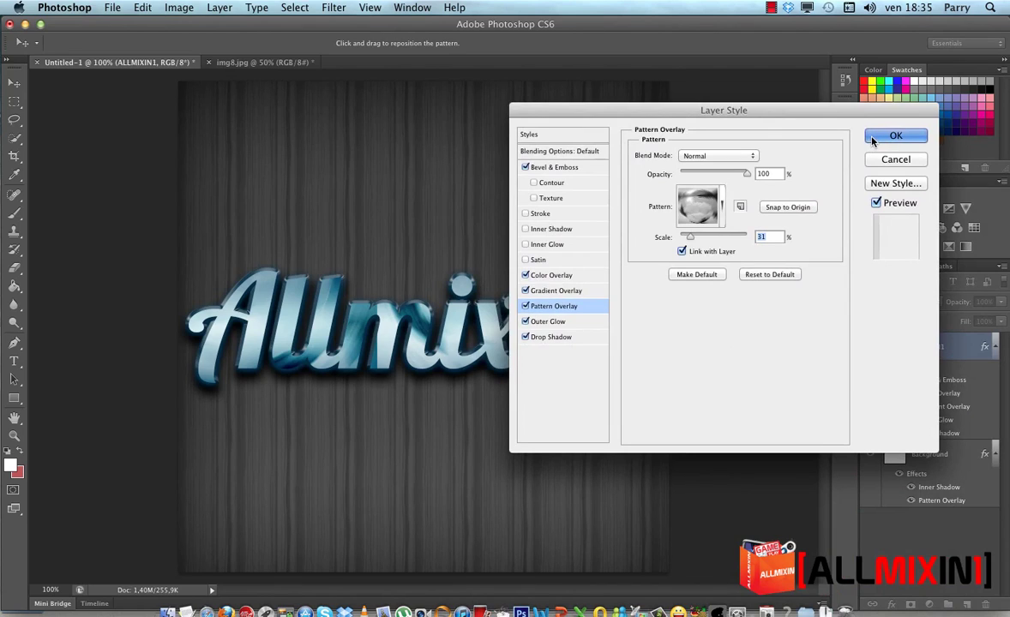
key("shift+Tab")
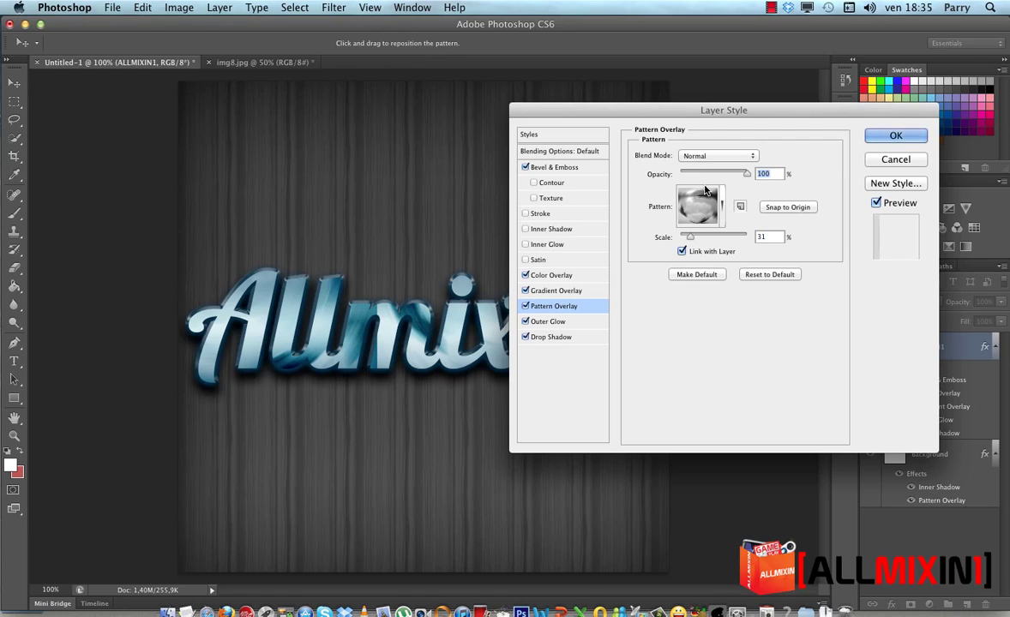
type("75")
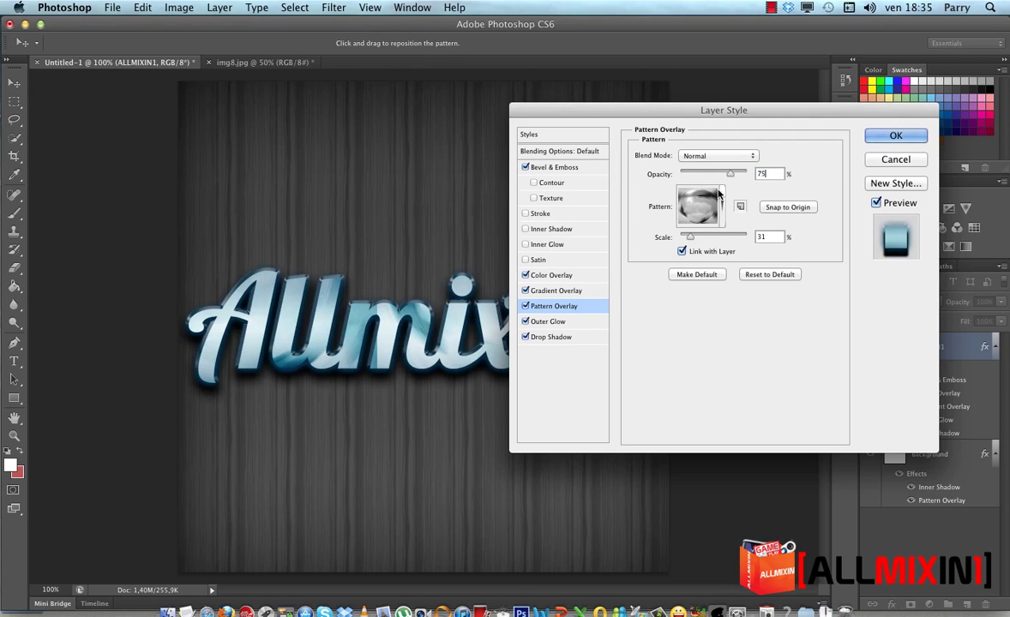
double_click(759, 237)
left_click(888, 137)
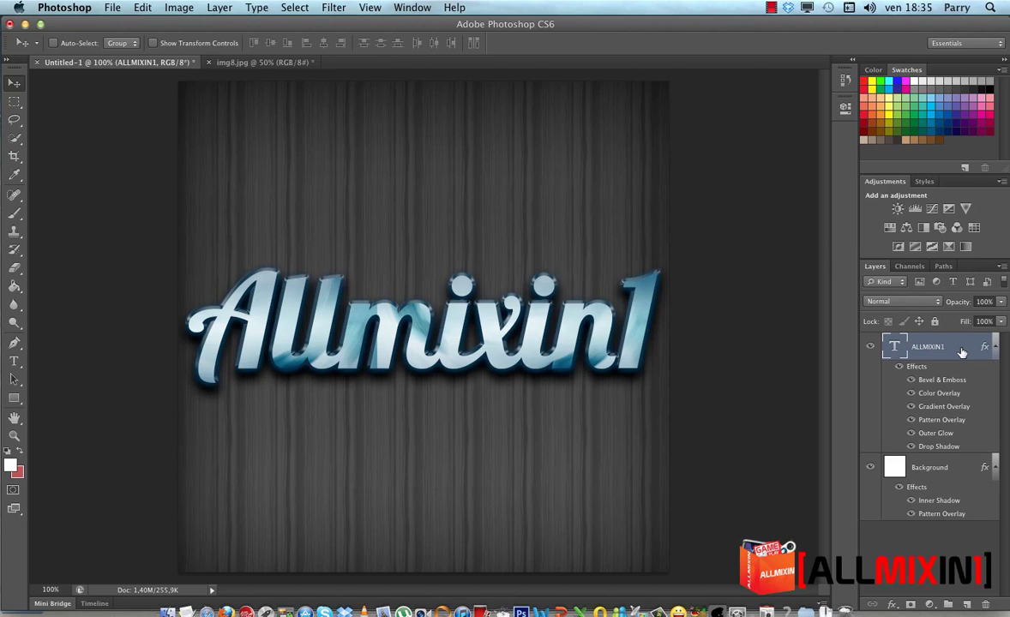
Add a 2 px Center stroke with Gradient fill type to the ALLMIXIN1 layer.
double_click(907, 347)
left_click_drag(541, 118, 662, 126)
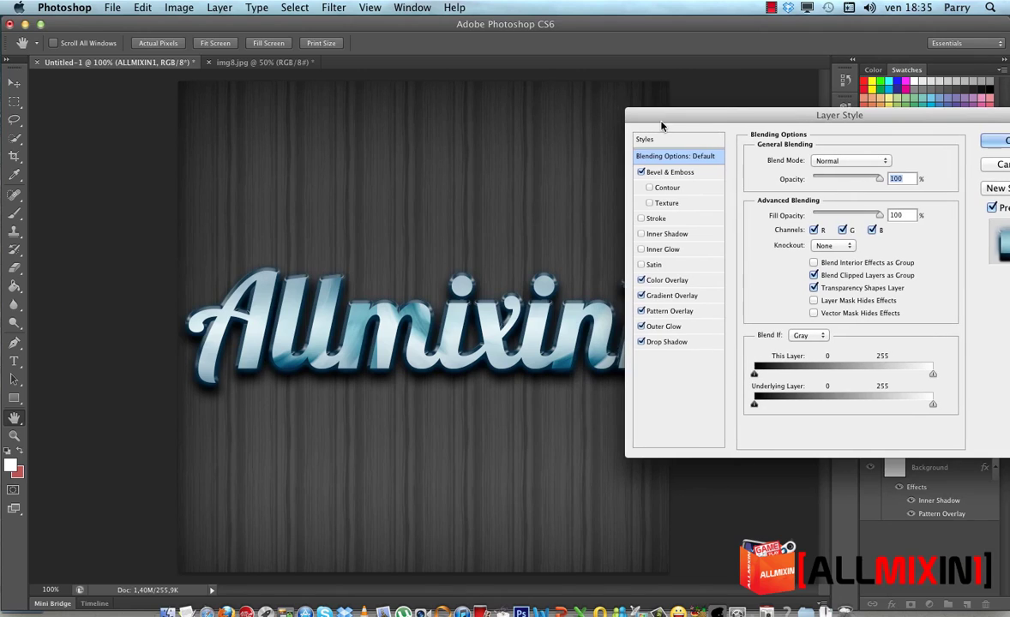
left_click(656, 219)
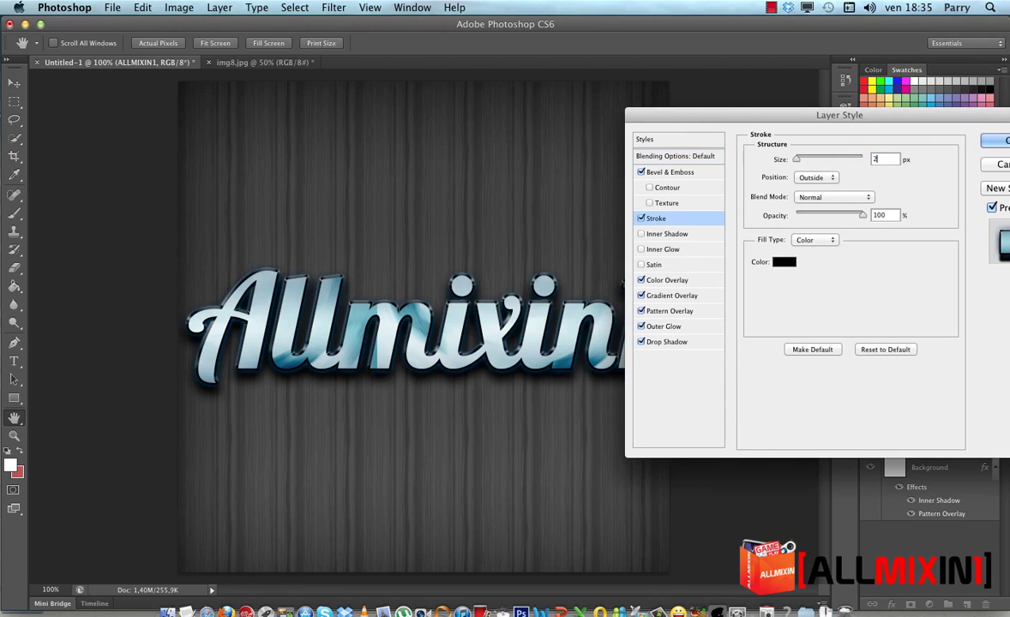
left_click(815, 177)
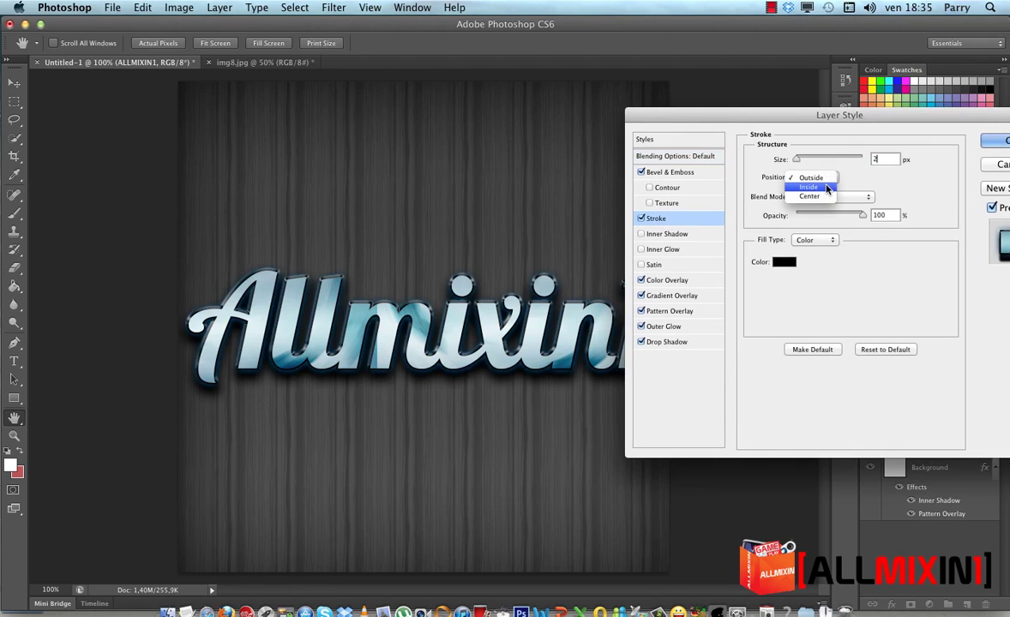
left_click(825, 196)
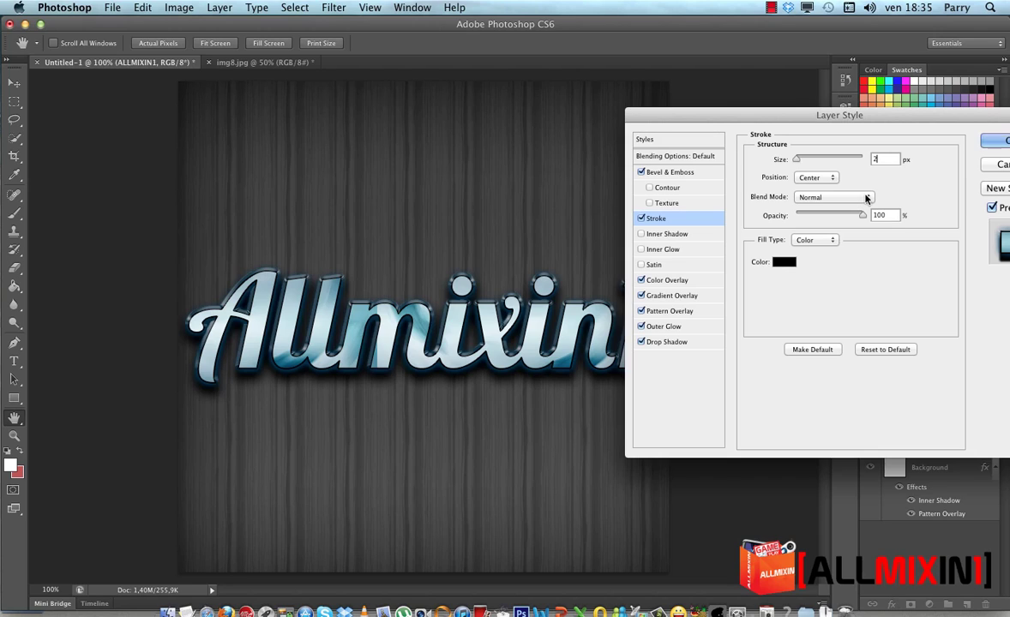
left_click(834, 239)
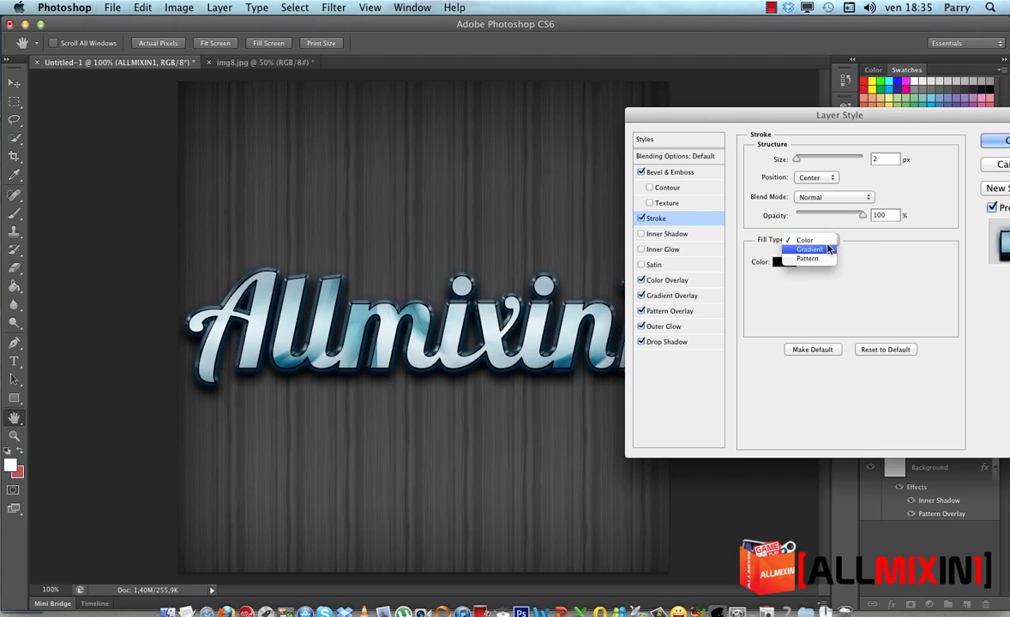
left_click(826, 250)
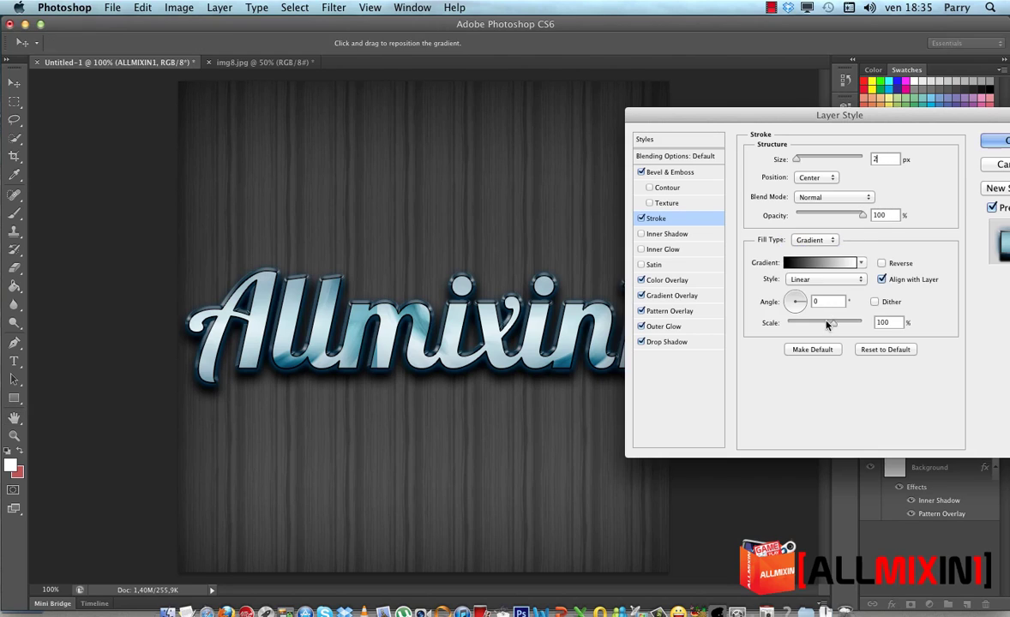
Change the stroke gradient's black start stop to a dark teal.
left_click(807, 265)
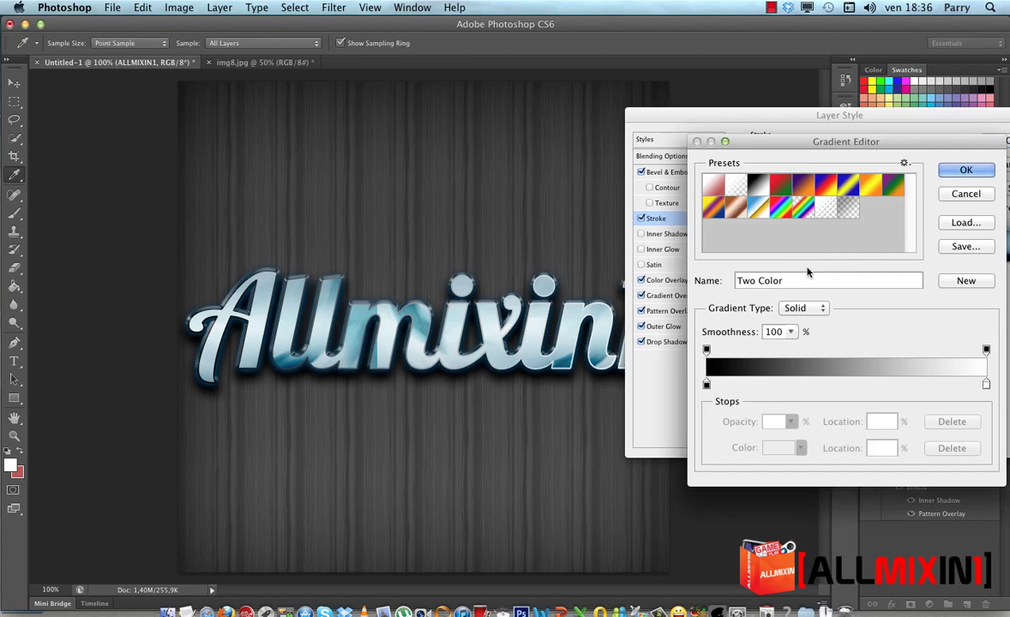
left_click(707, 385)
double_click(707, 385)
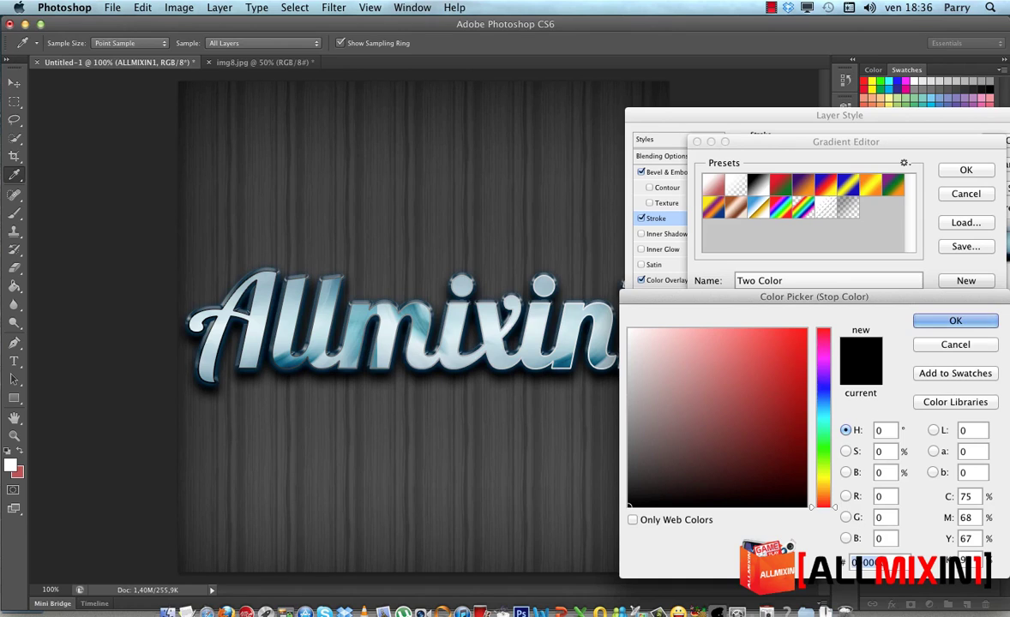
type("000033")
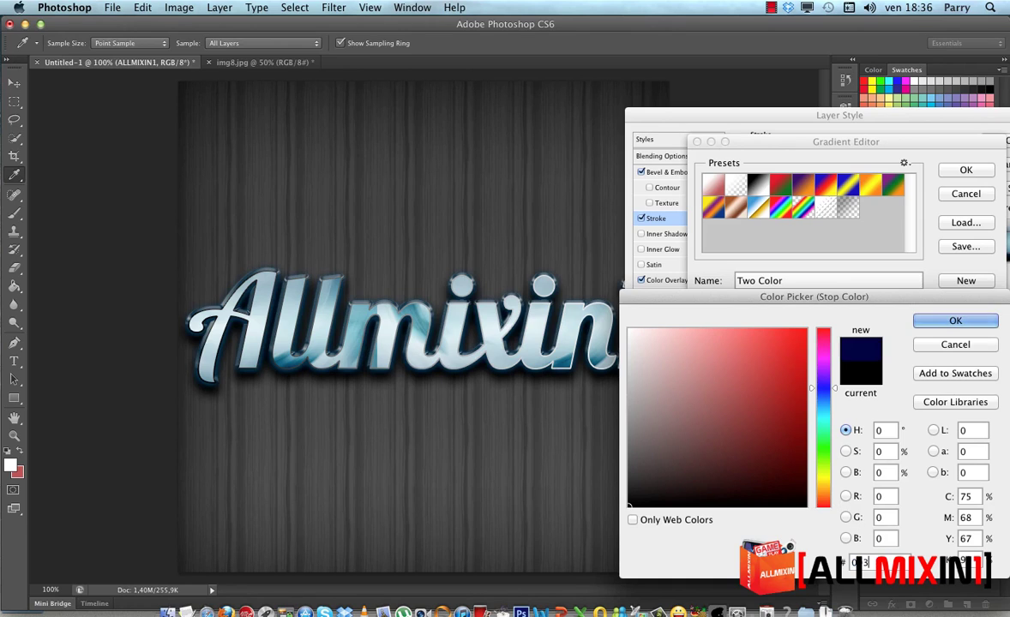
left_click_drag(805, 472, 805, 465)
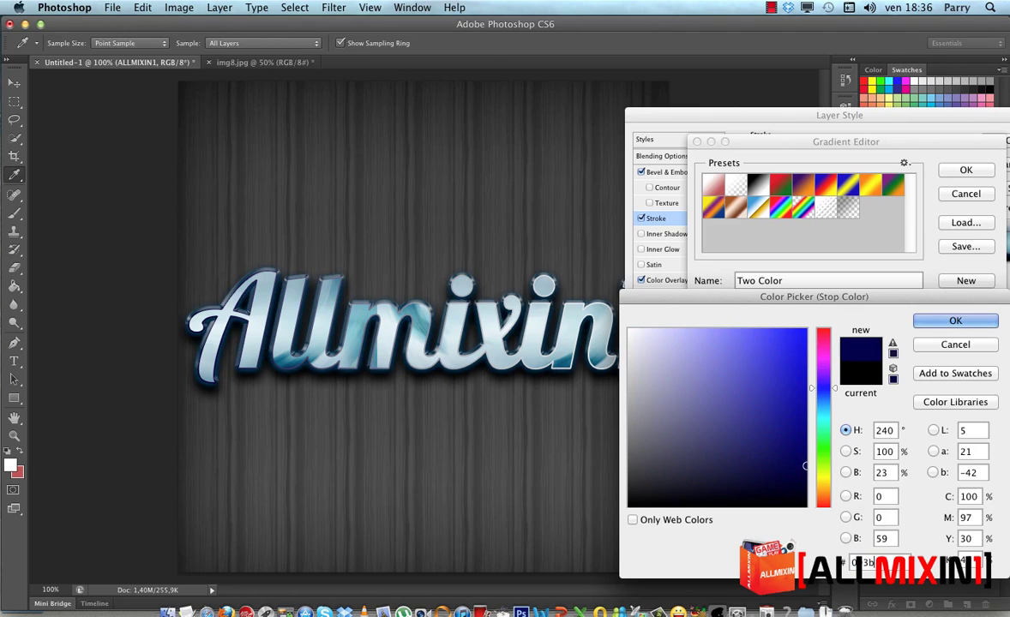
left_click_drag(823, 388, 823, 411)
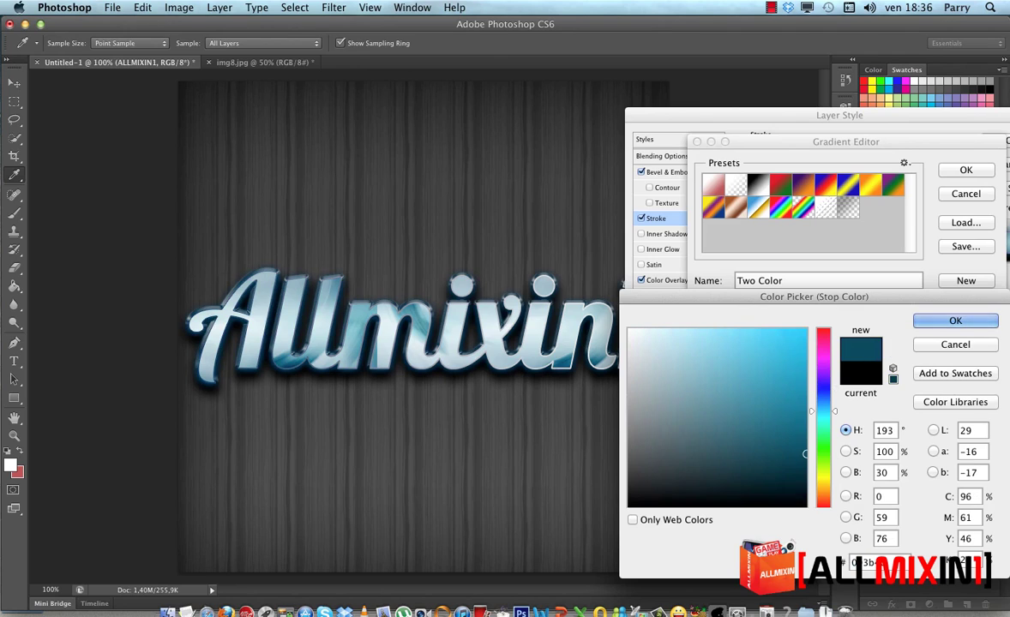
key("Return")
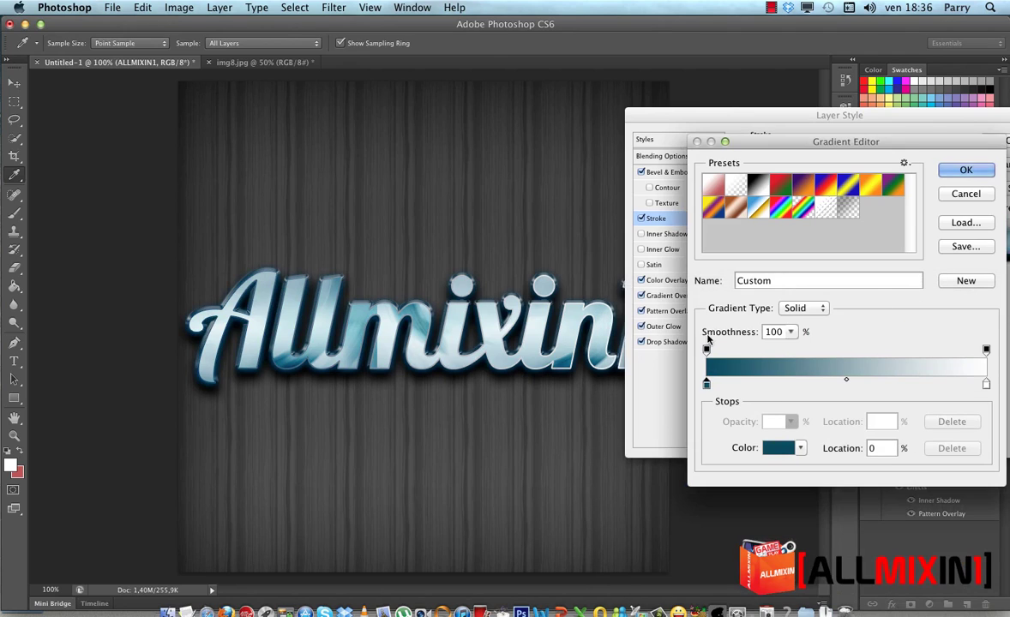
Add a medium blue 2b789e gradient stop at 15%.
left_click(748, 384)
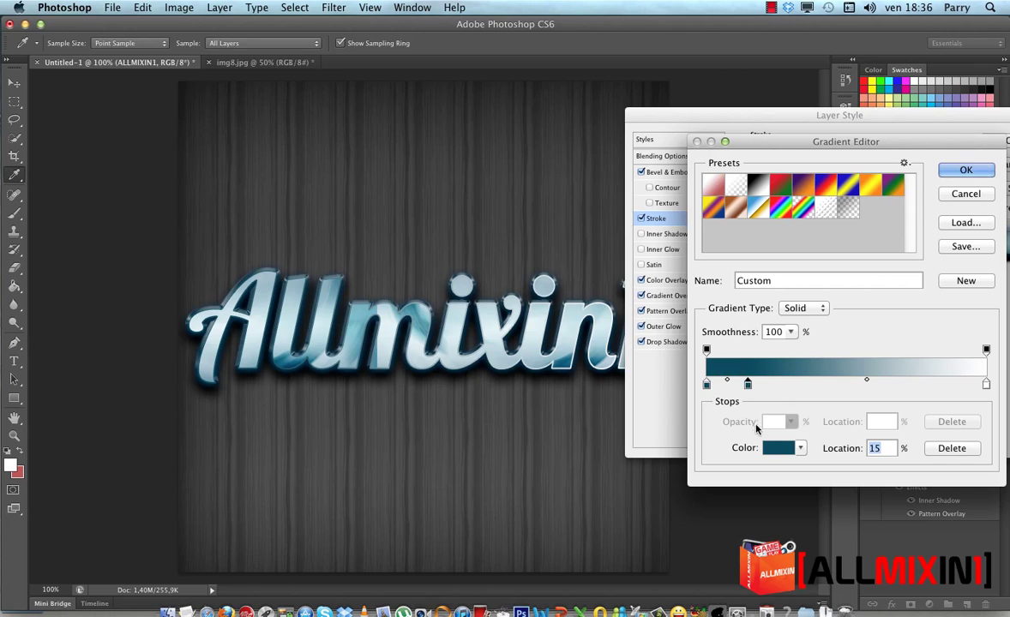
left_click(777, 451)
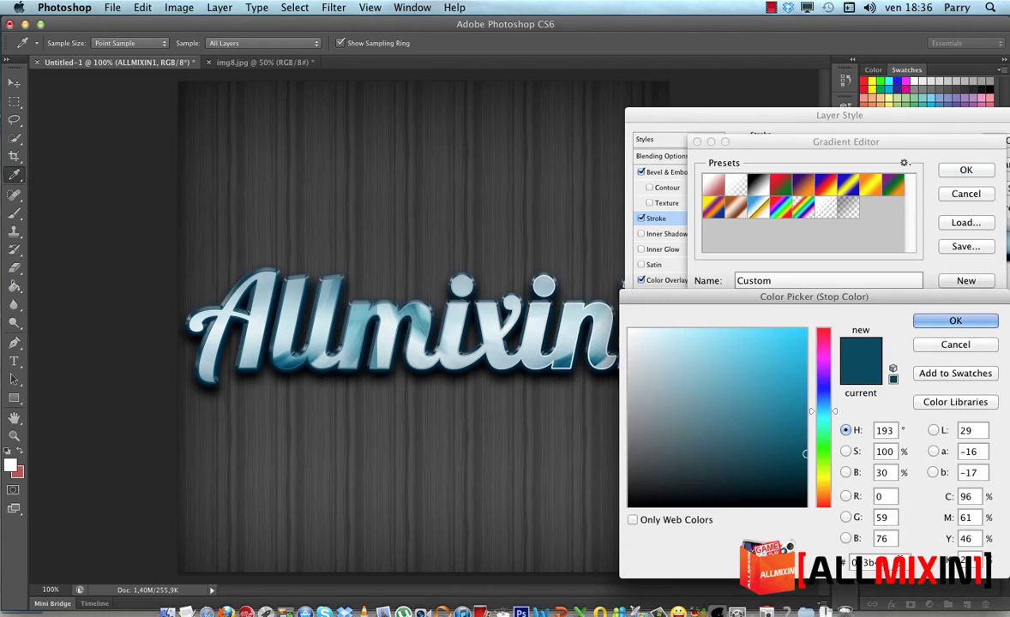
left_click(843, 563)
type("2b")
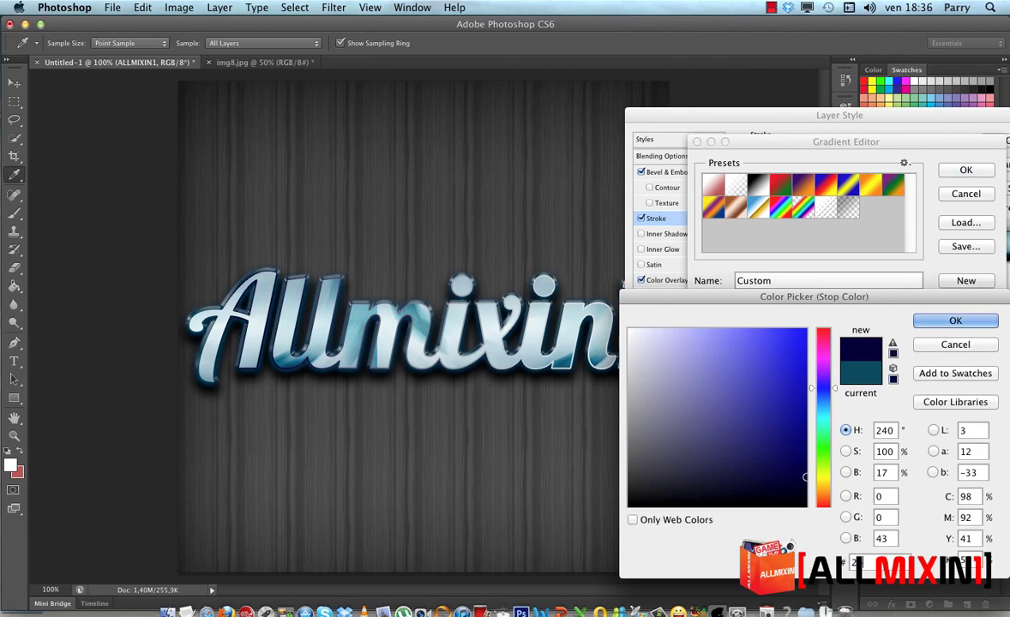
type("78")
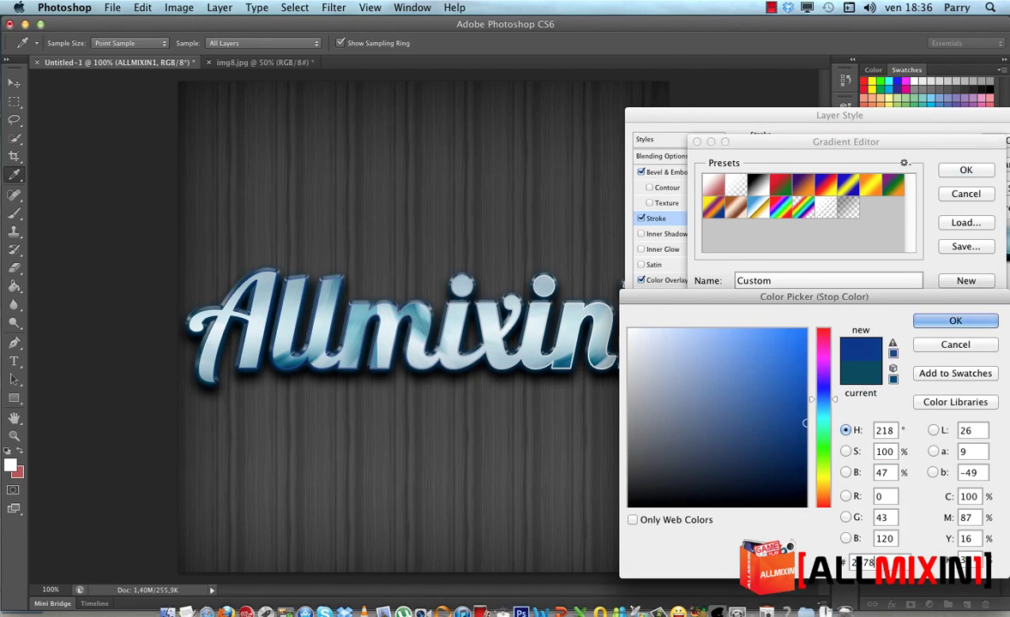
type("9e")
key("Return")
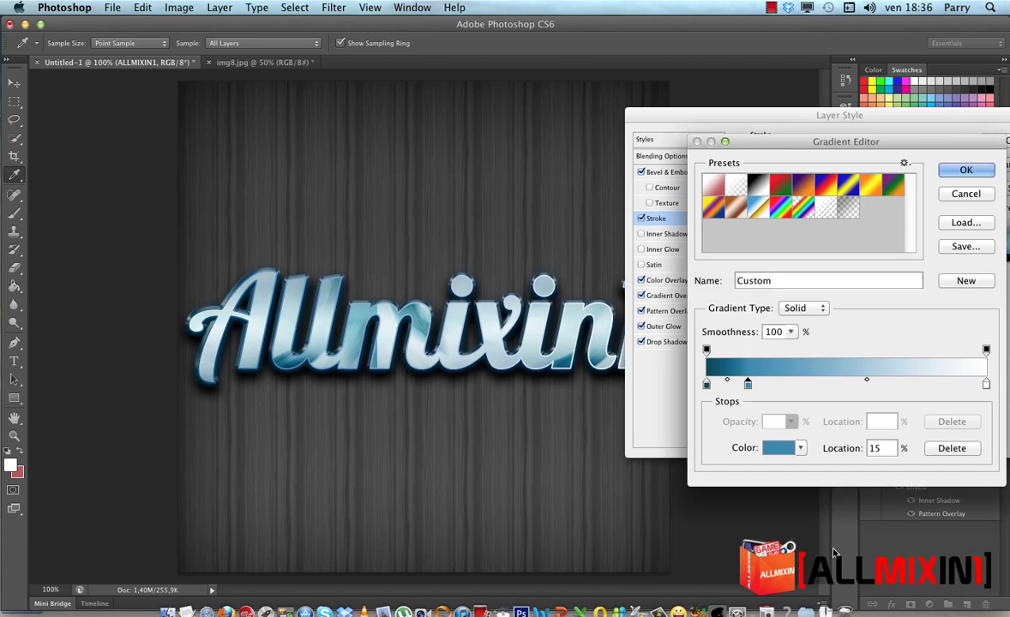
Add a pale blue eaf6ff stop at 26% and a light blue 4998ca stop at 42%.
left_click(780, 384)
left_click(777, 448)
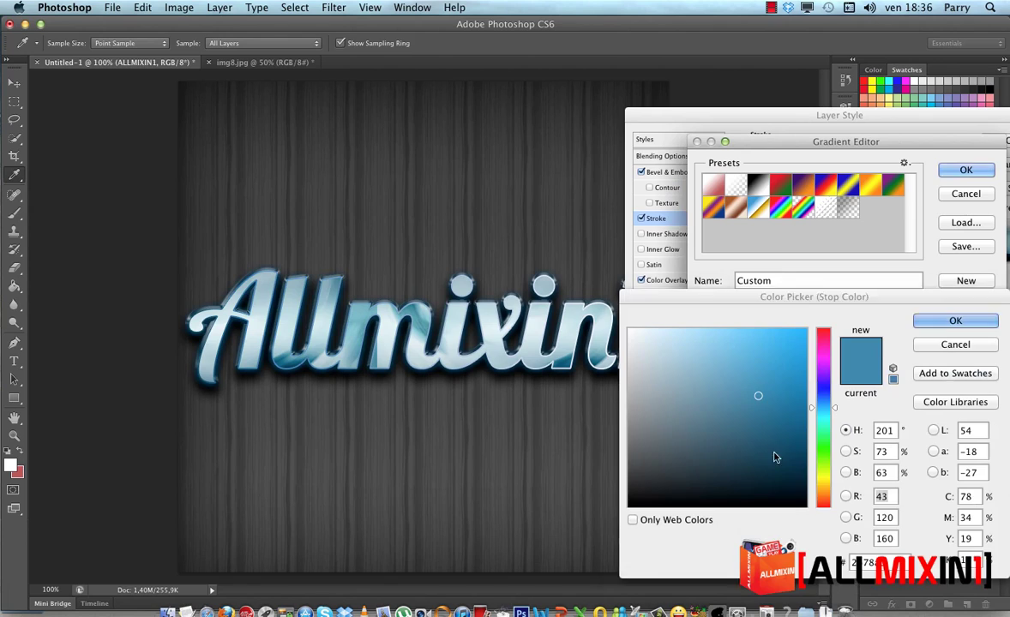
left_click(861, 563)
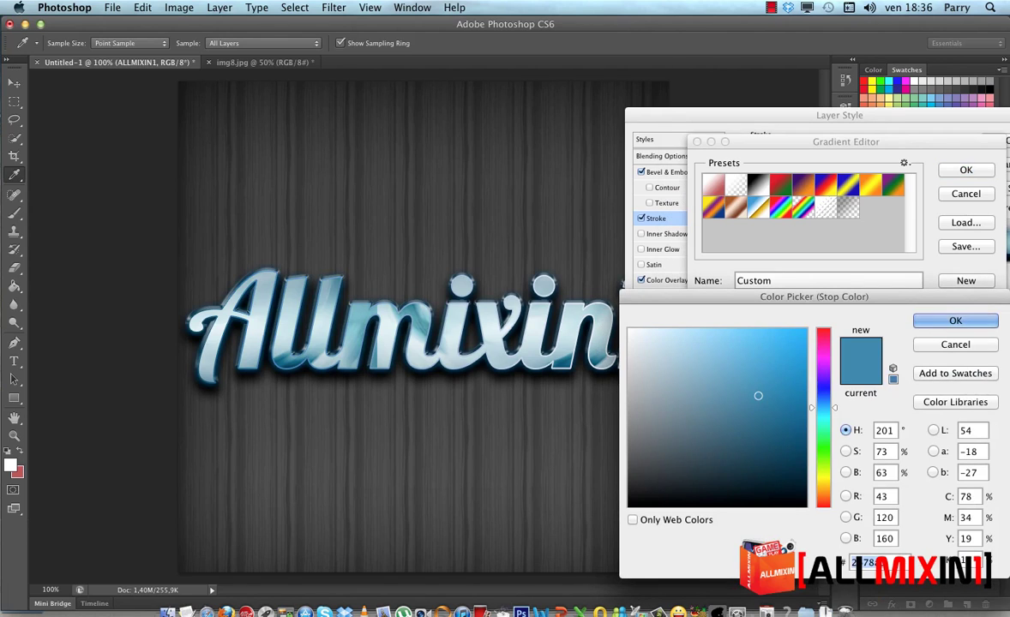
type("e")
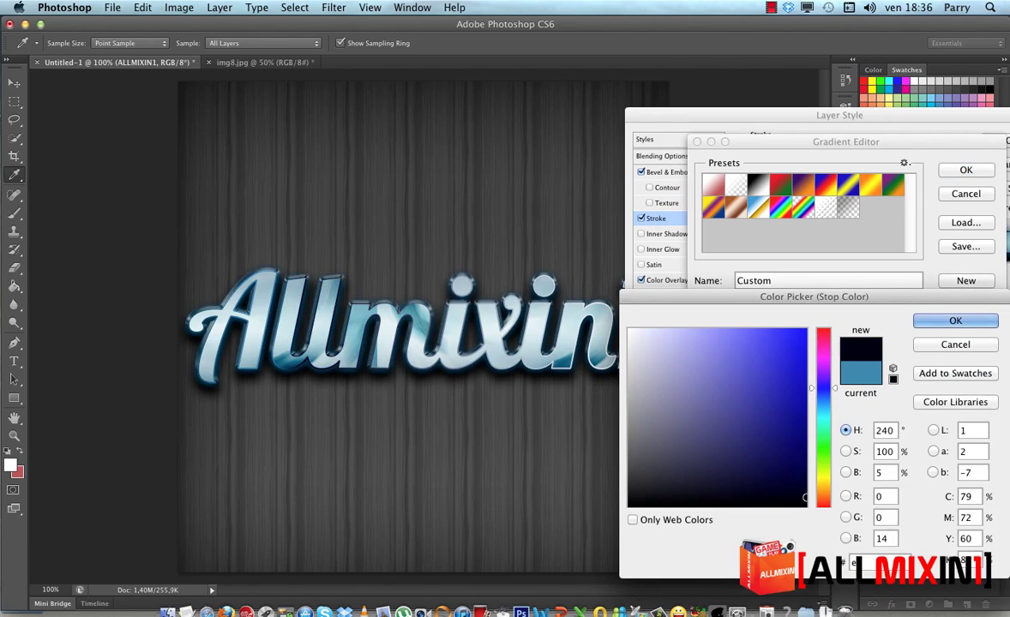
type("eaaff")
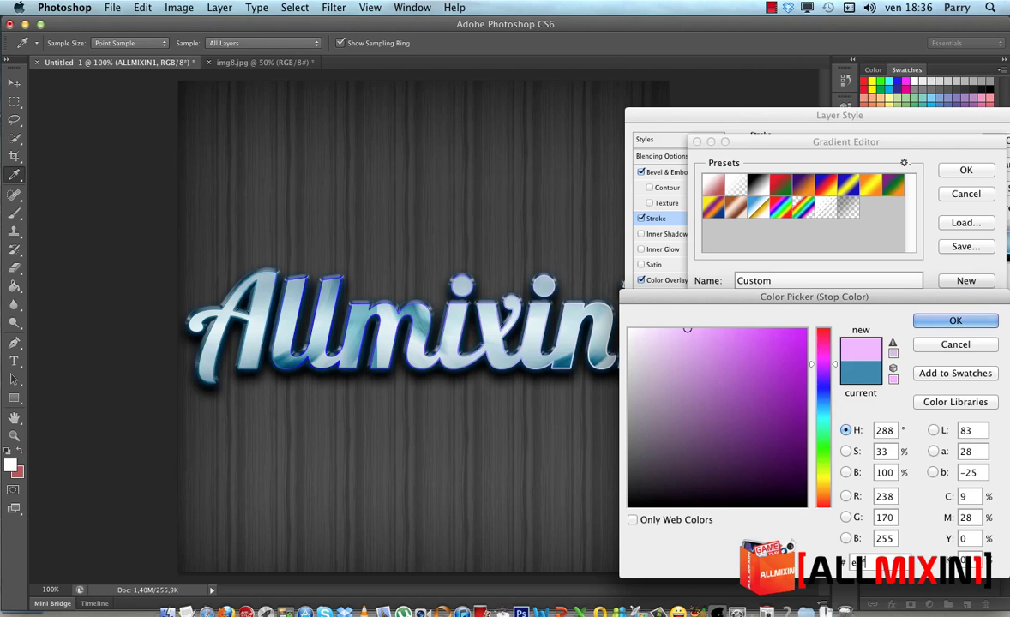
type("eaf6ff")
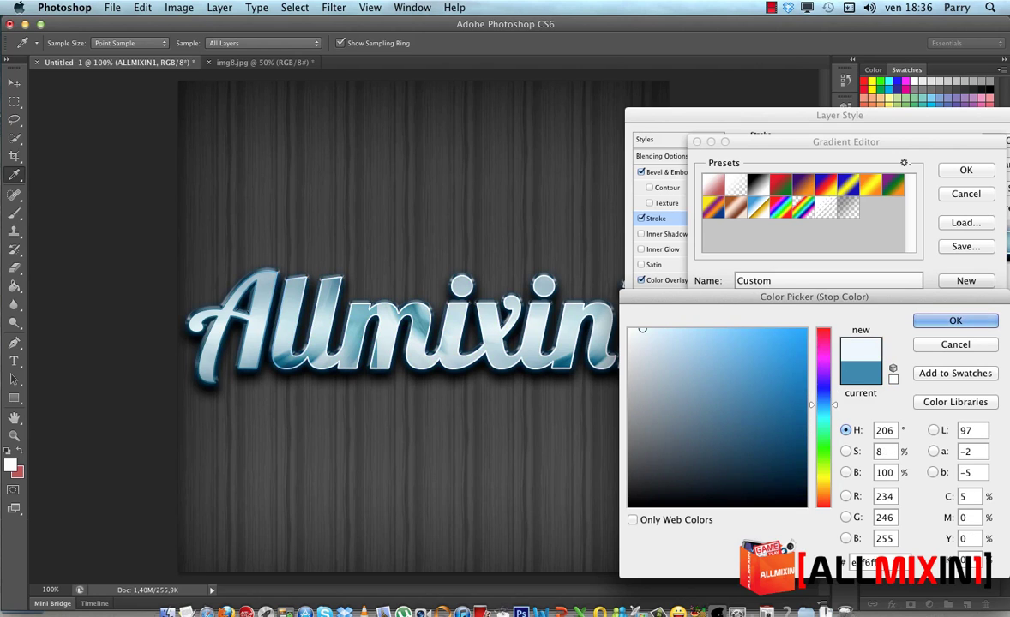
key("Return")
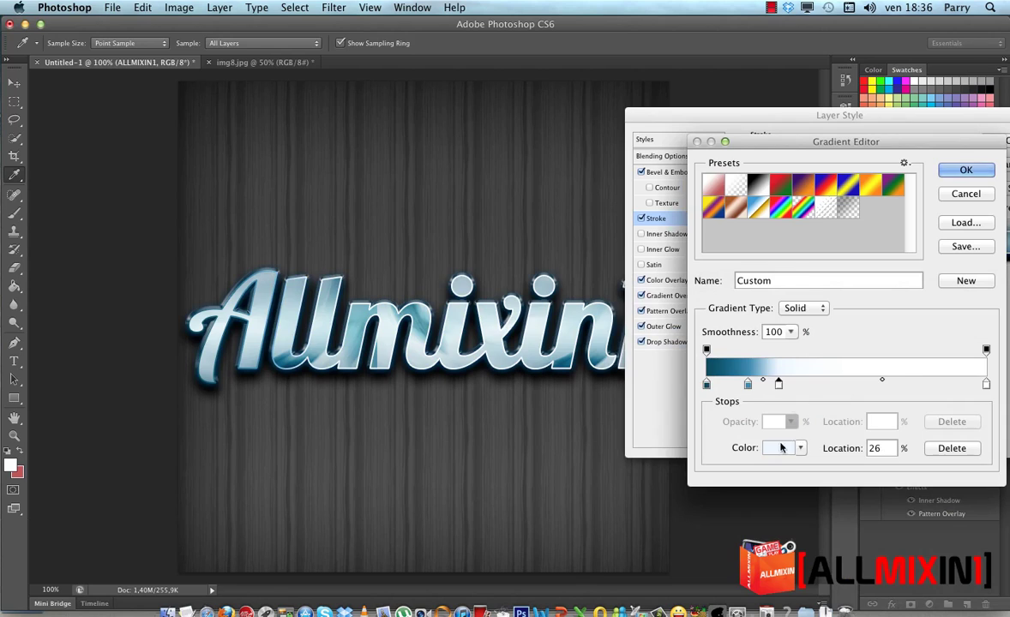
left_click(823, 384)
left_click(782, 448)
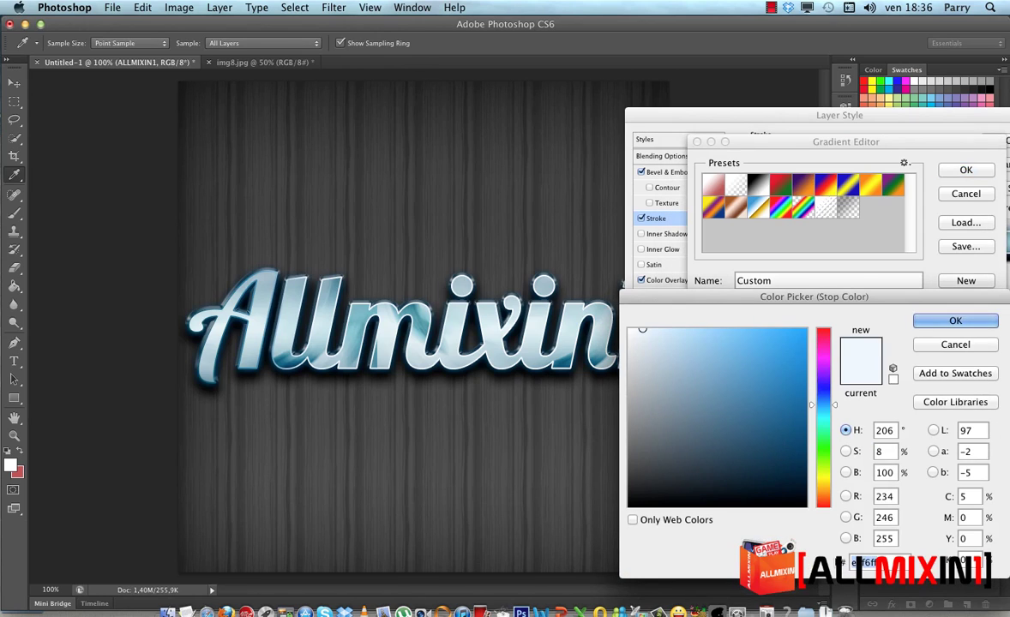
type("440099")
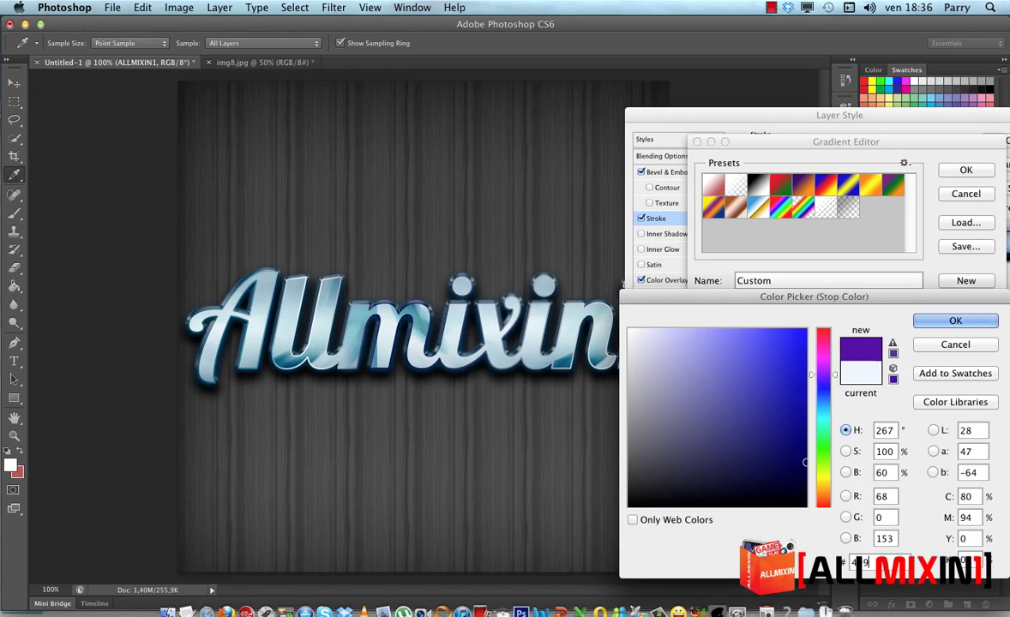
type("98ca")
key("Return")
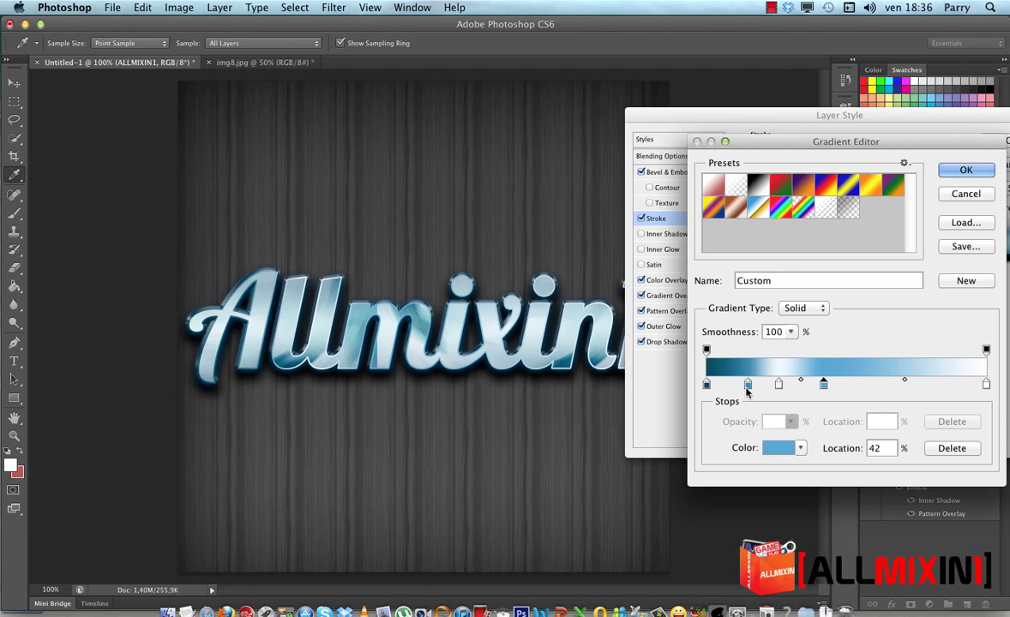
Add further stops at 51%, 57% and 67%, reusing the blue and pale blue colours.
left_click(748, 386)
left_click(848, 385)
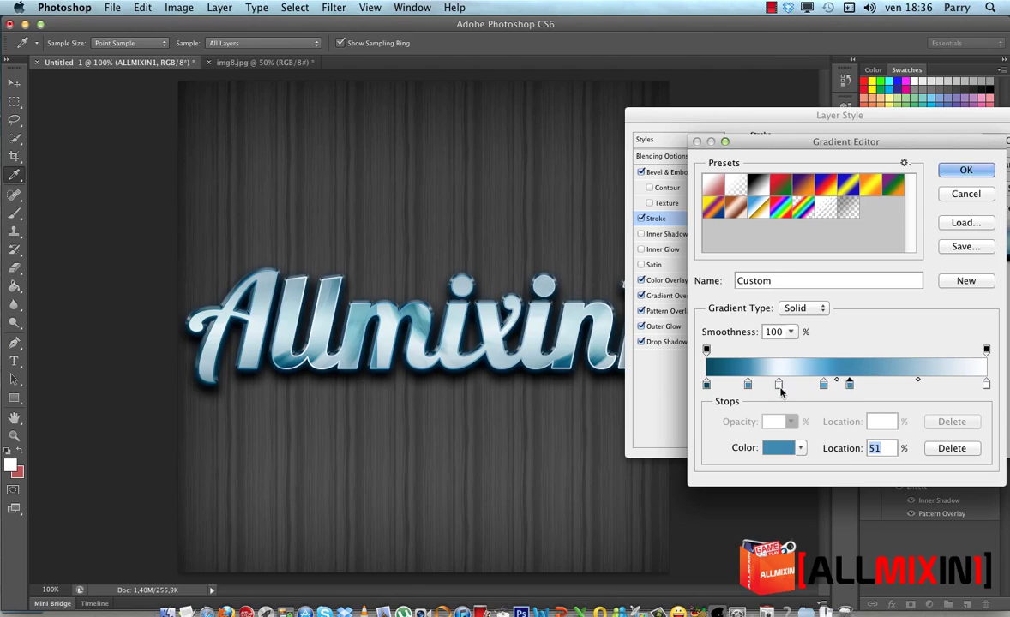
left_click(779, 386)
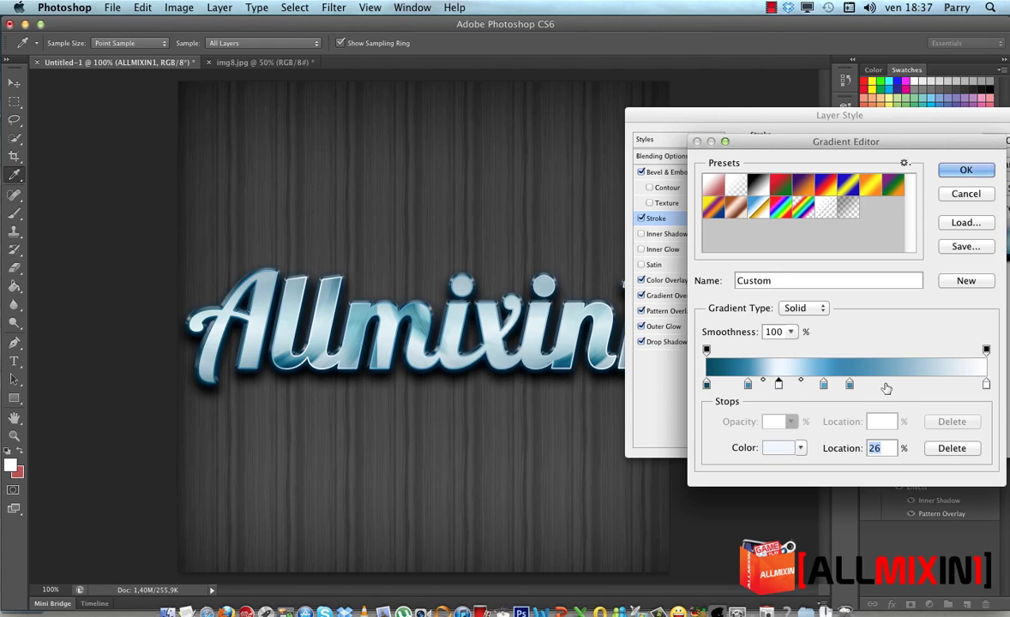
left_click(866, 385)
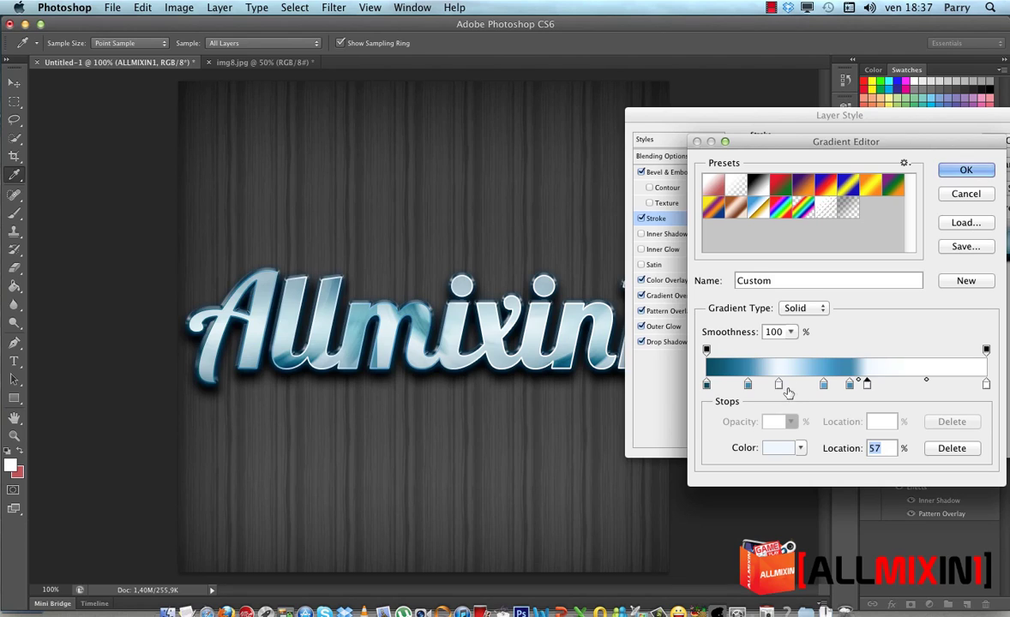
left_click(747, 384)
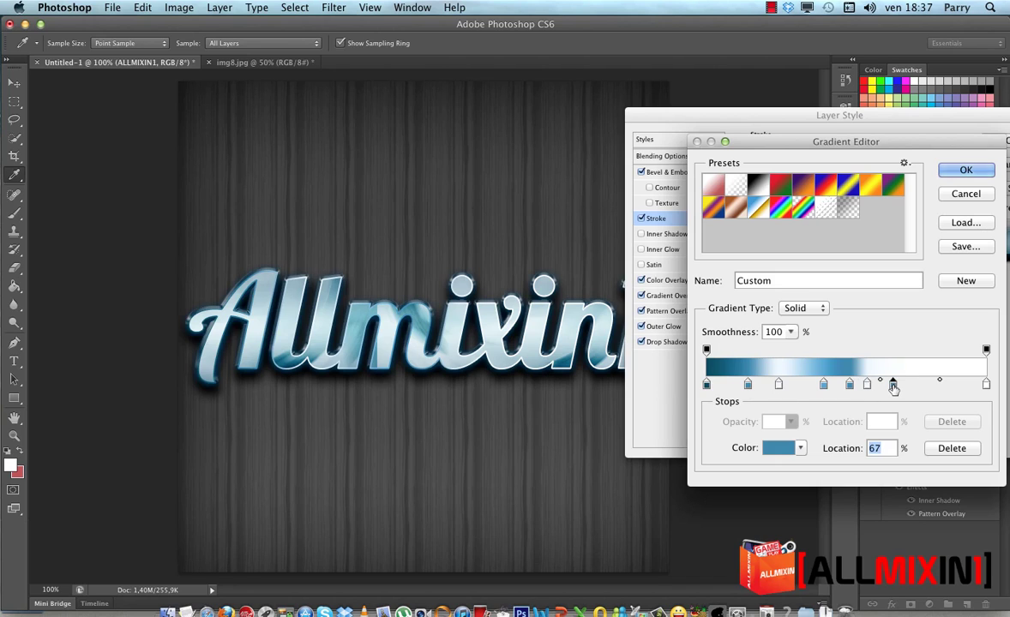
double_click(893, 384)
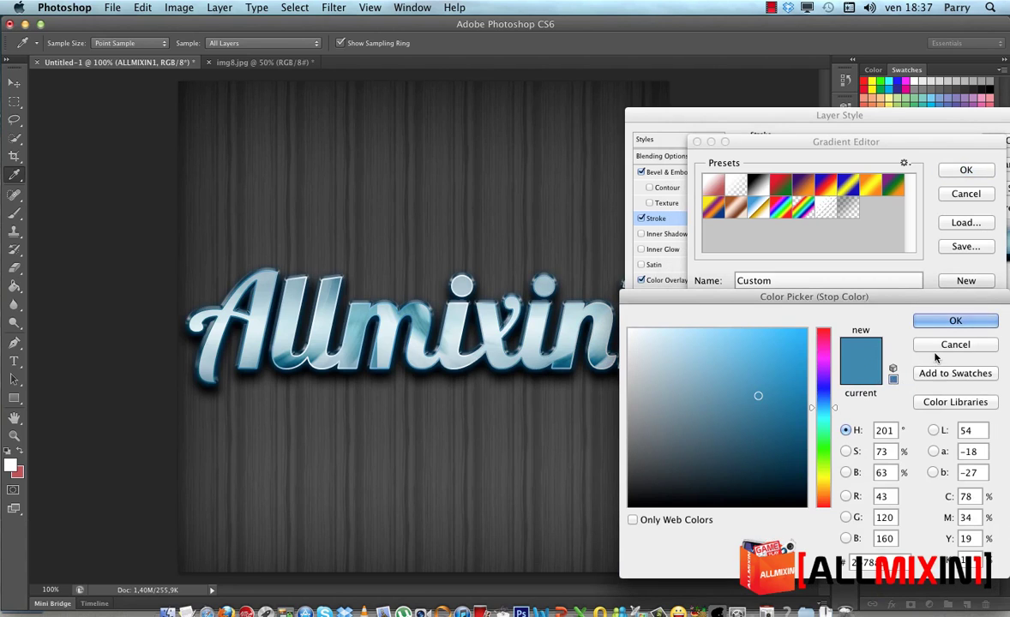
left_click(955, 321)
double_click(894, 384)
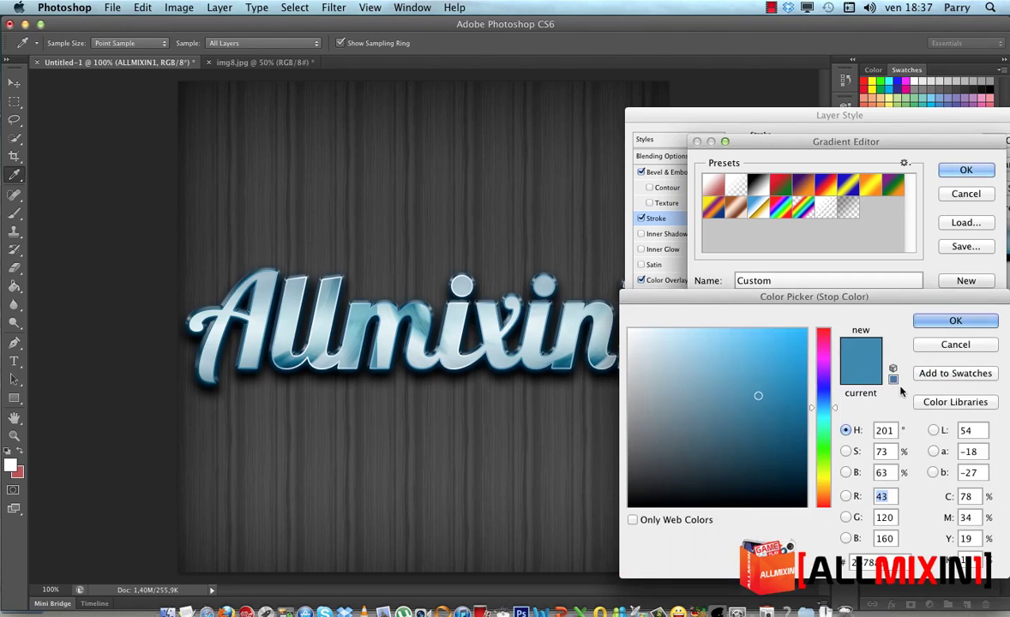
key("Return")
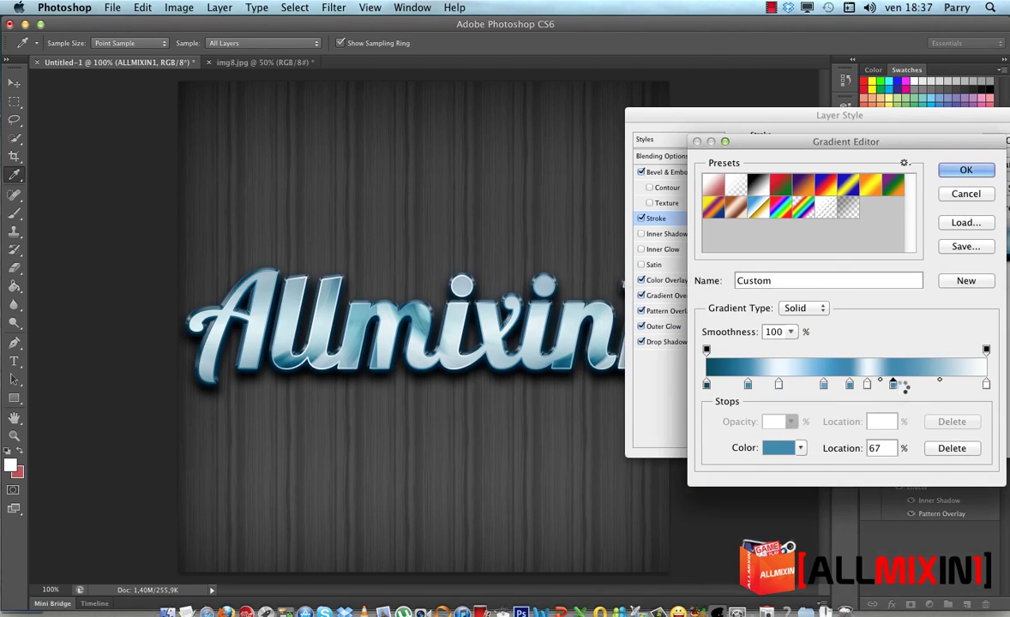
double_click(894, 384)
key("Return")
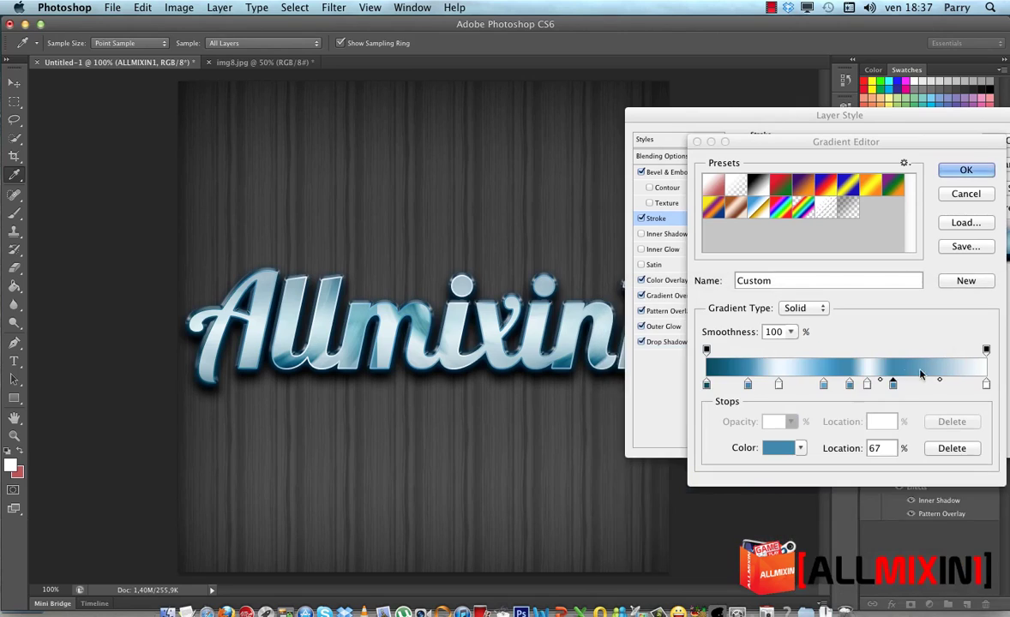
Move the blue stop to 69% and add a light blue stop at 84%.
left_click_drag(894, 385, 899, 384)
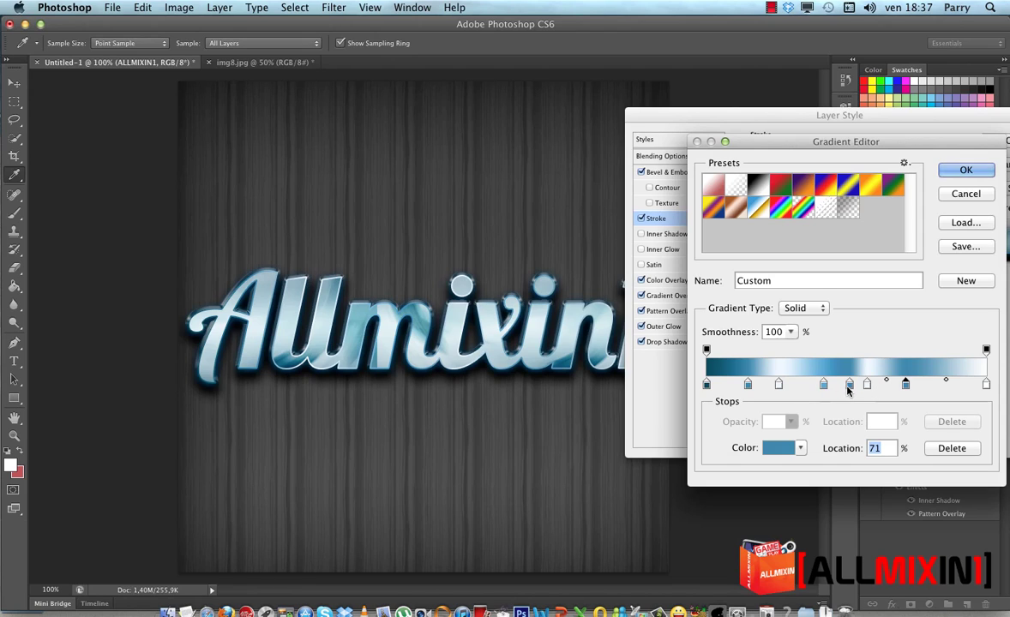
left_click(824, 386)
left_click(935, 386)
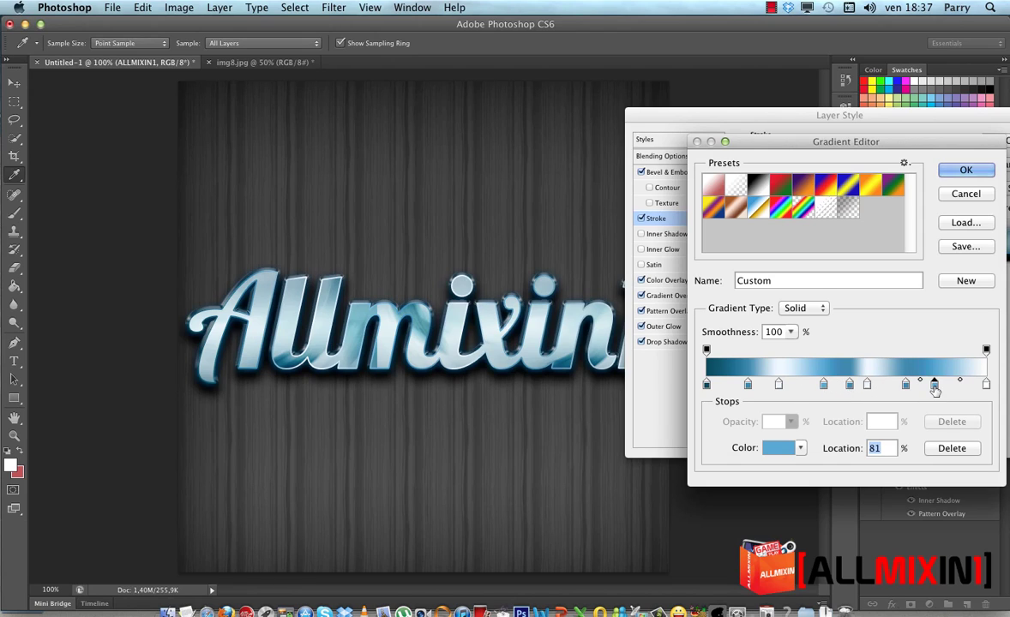
double_click(935, 385)
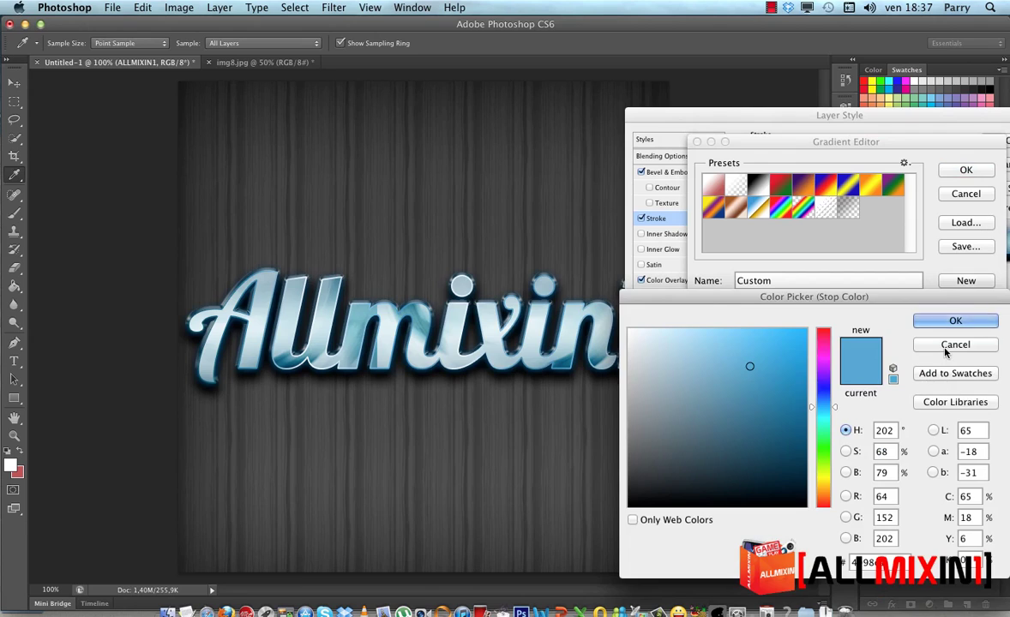
key("Return")
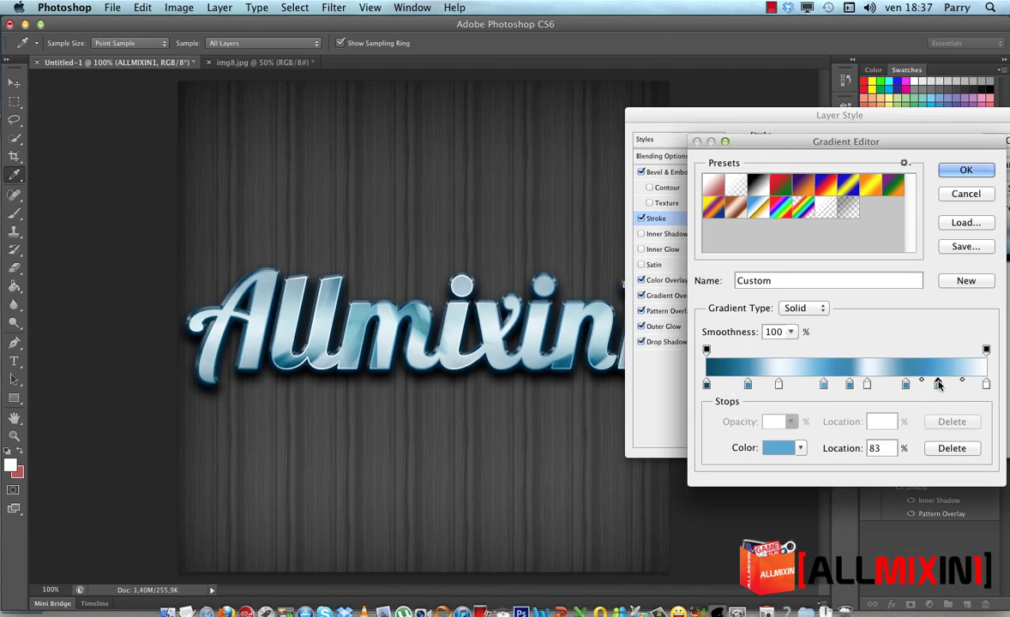
left_click_drag(939, 385, 944, 386)
left_click(943, 385)
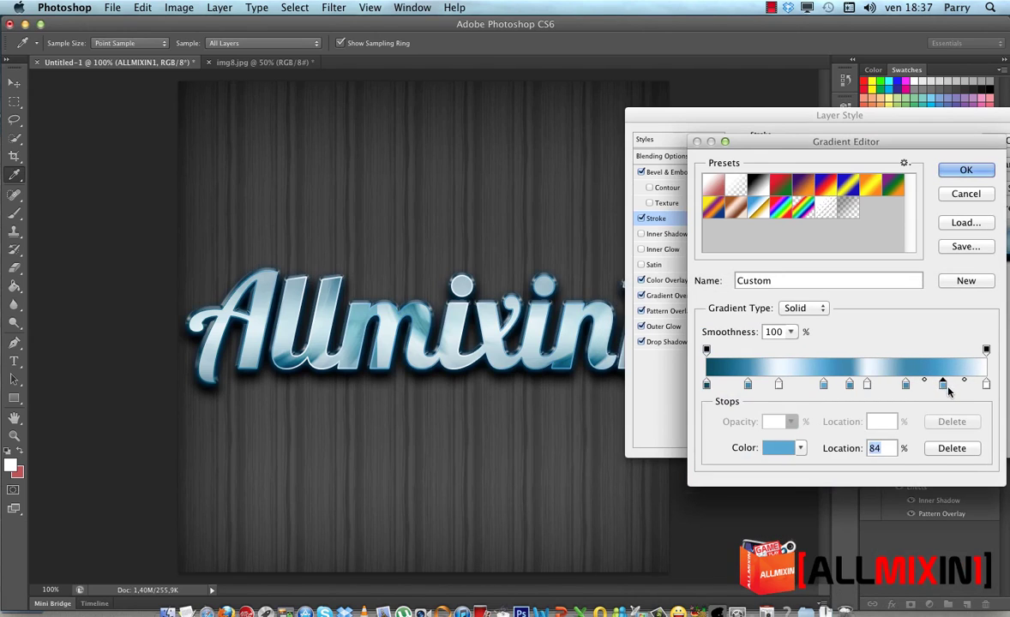
Replace the white end stop with a dark blue stop at 100% and accept the gradient.
left_click(986, 384)
left_click(943, 449)
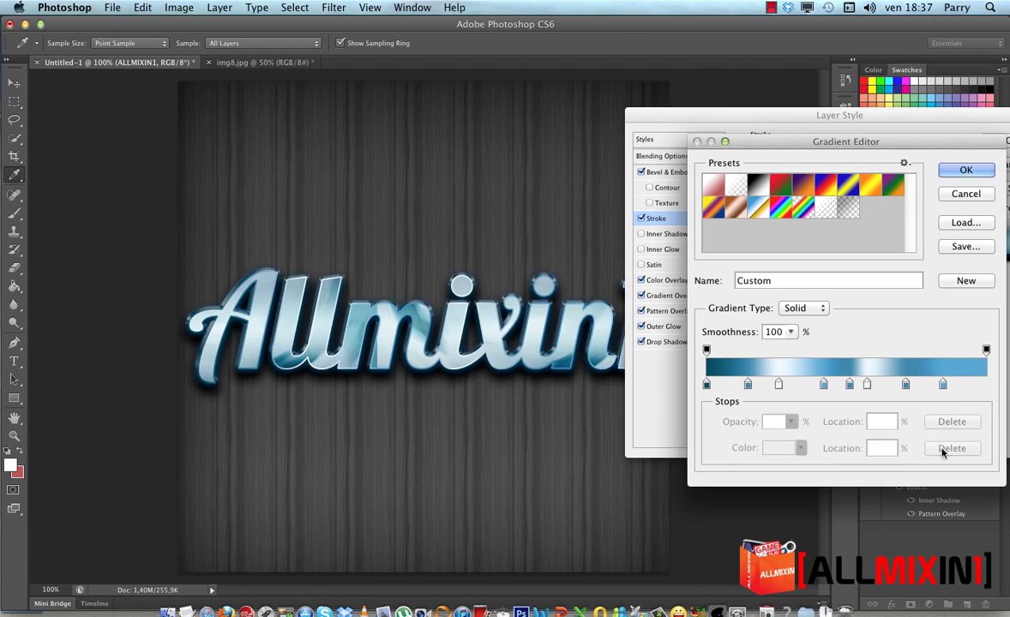
left_click(706, 385)
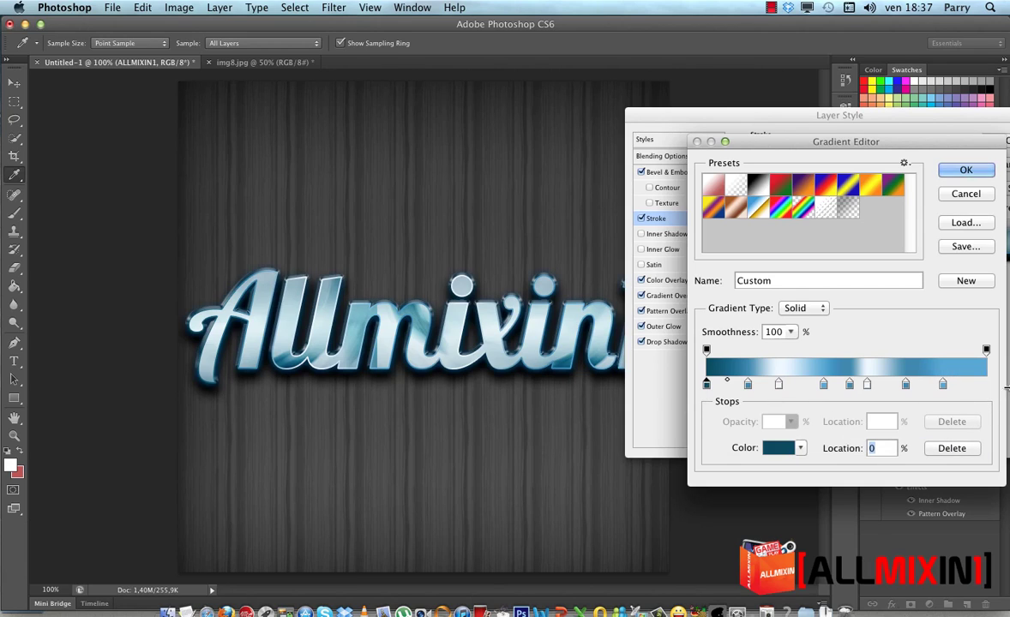
left_click(986, 385)
double_click(986, 385)
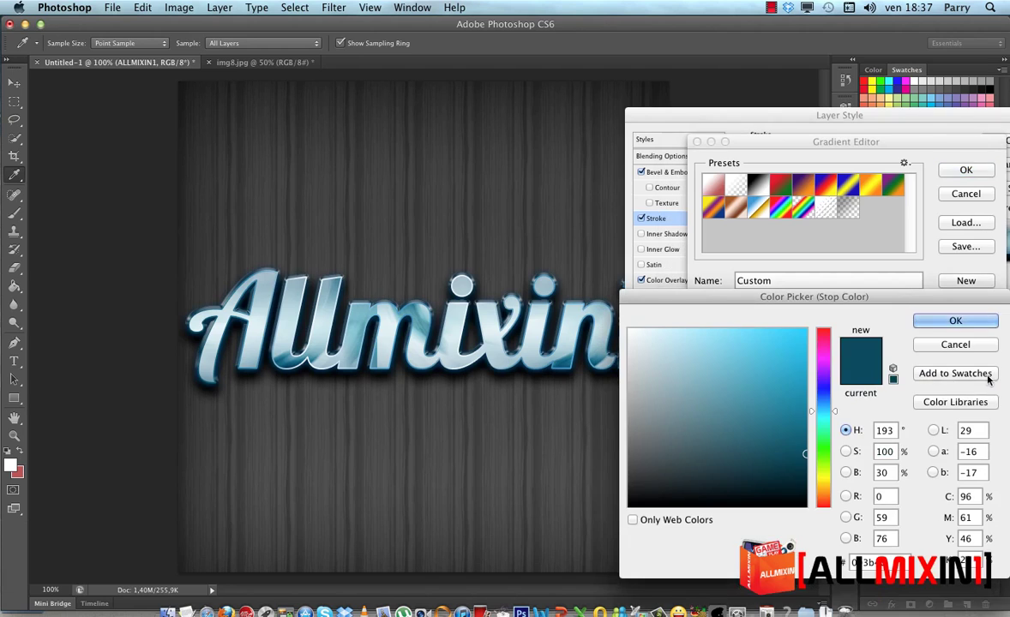
left_click(967, 348)
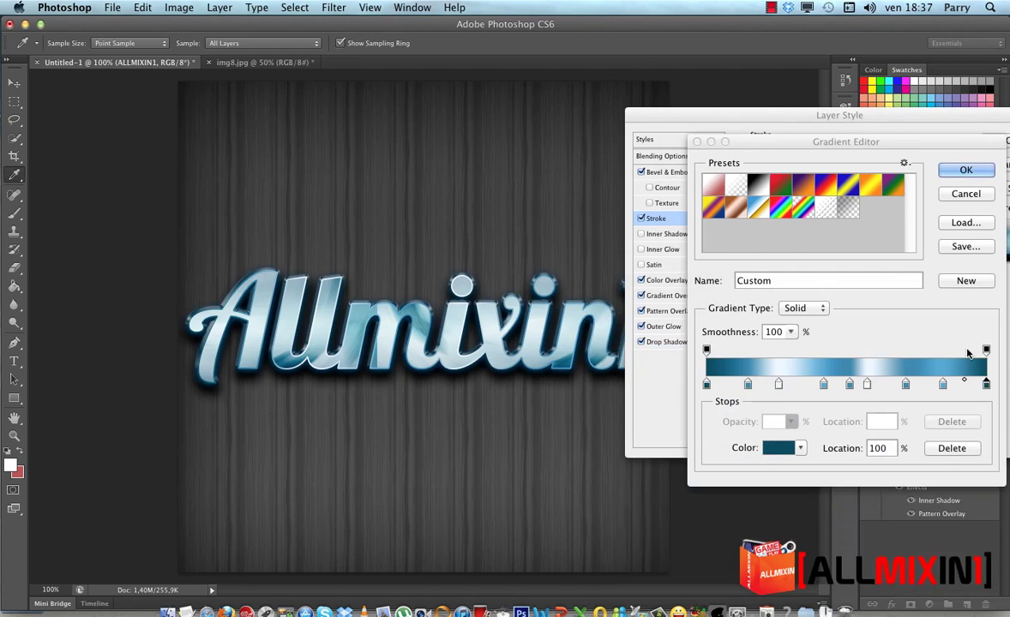
left_click(964, 171)
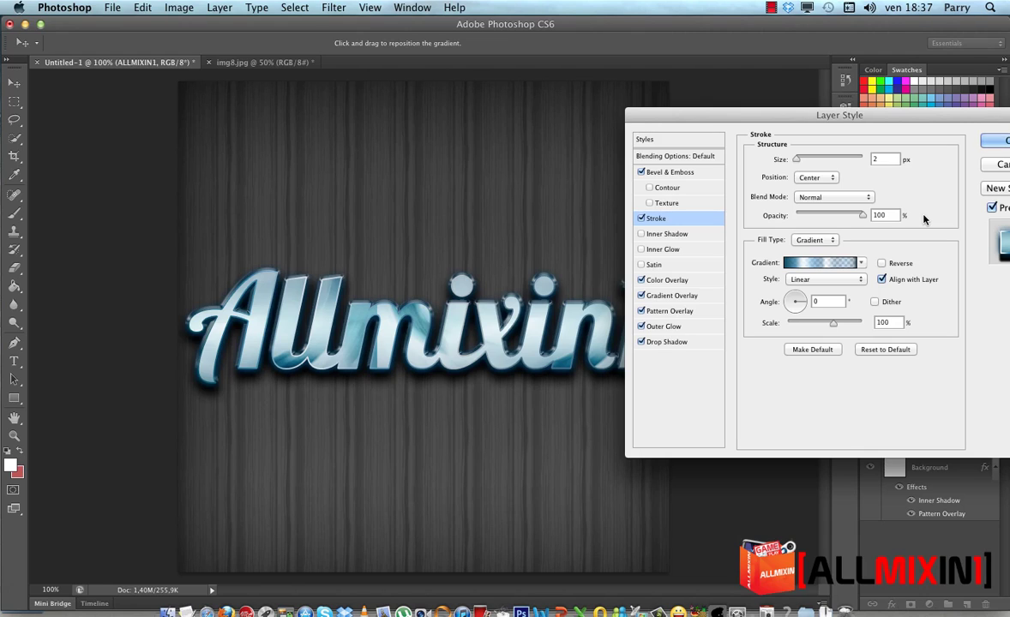
Delete the stray opacity stop so the stroke gradient is fully opaque.
left_click(844, 268)
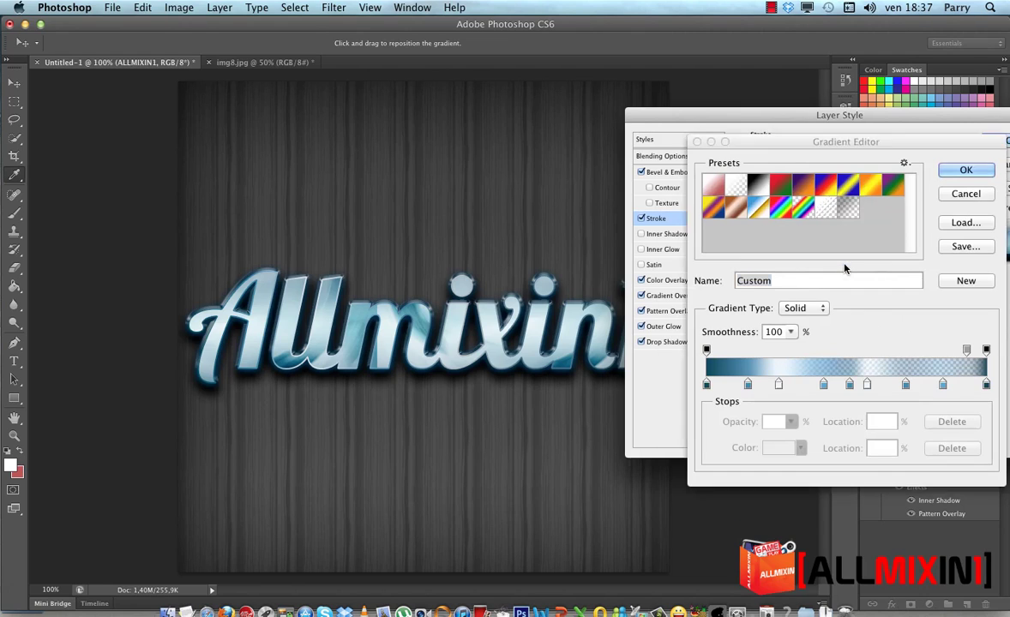
left_click(966, 350)
left_click(952, 420)
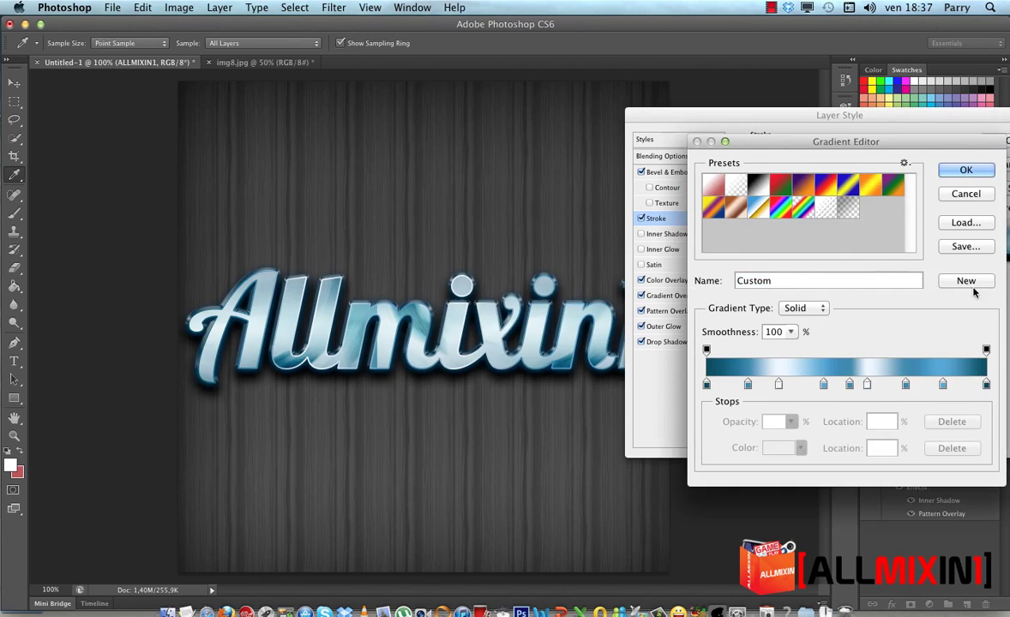
left_click(965, 170)
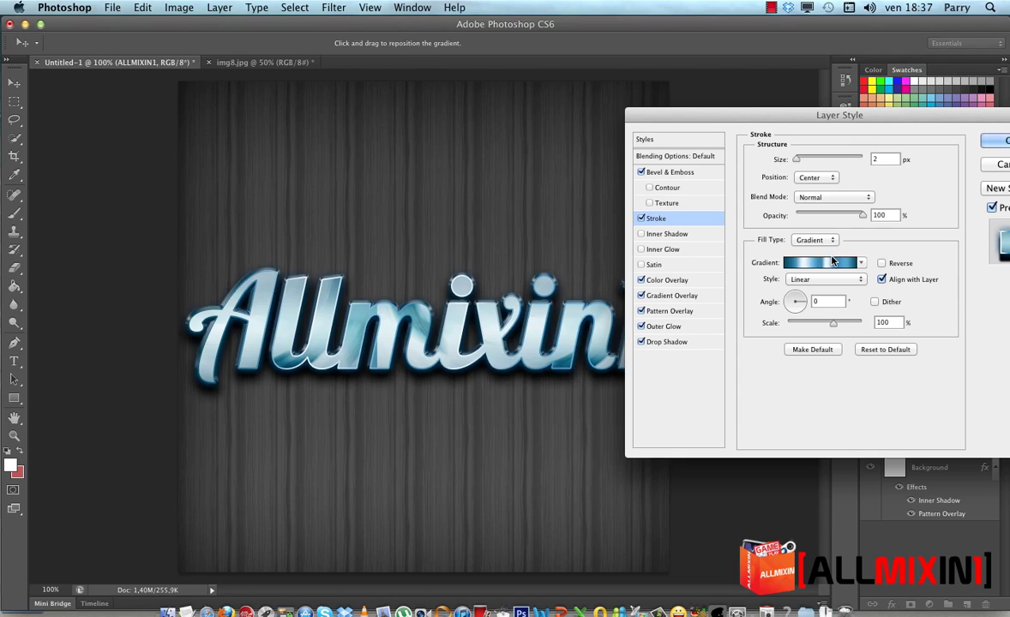
Set the stroke gradient to Reflected at a 90° angle and apply the layer style.
left_click(835, 280)
left_click(836, 302)
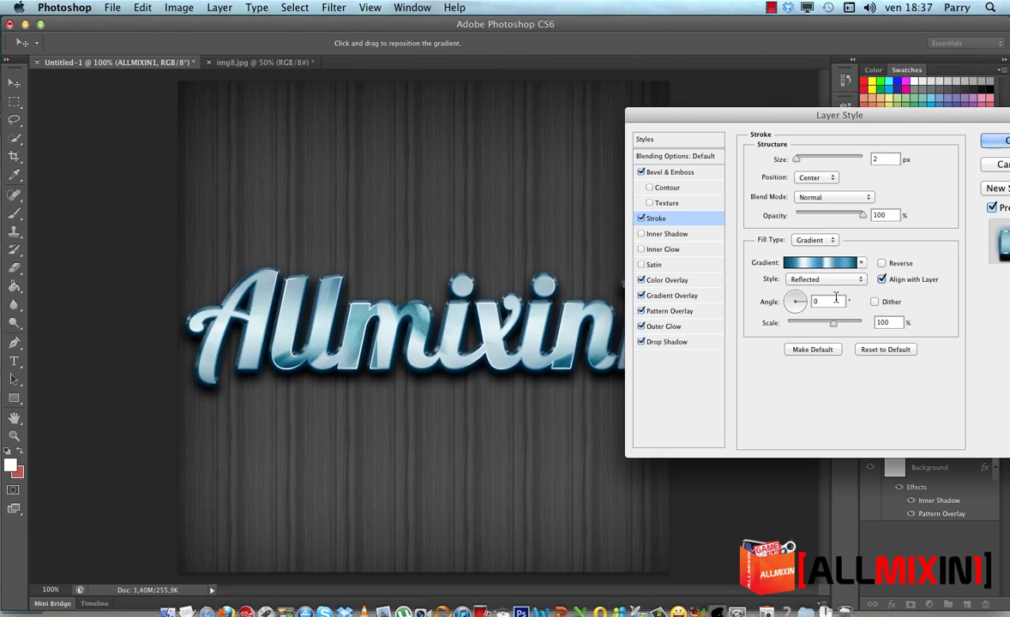
double_click(822, 301)
type("90")
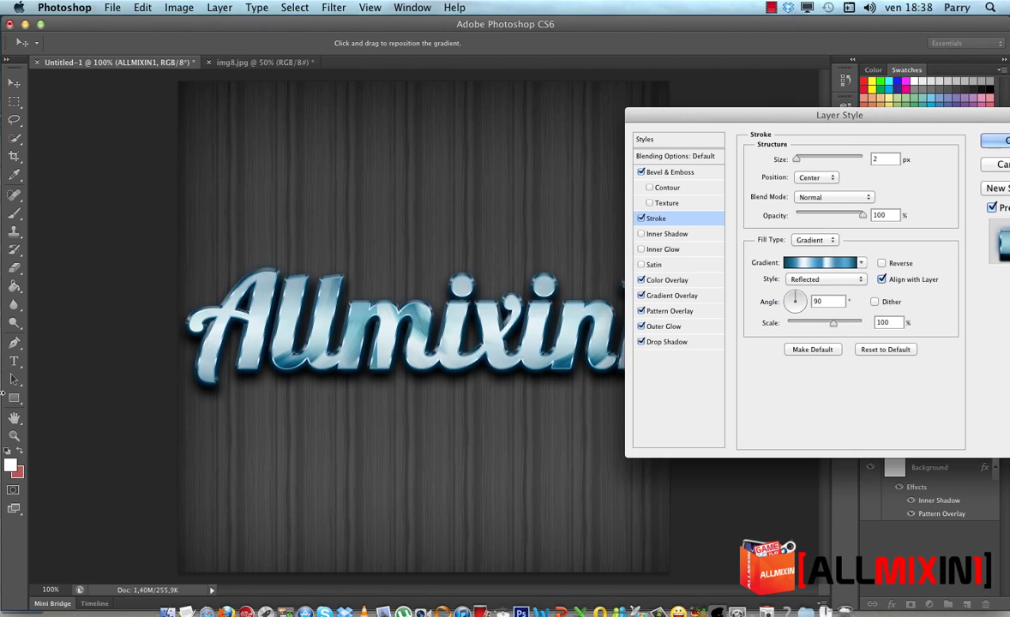
left_click(995, 142)
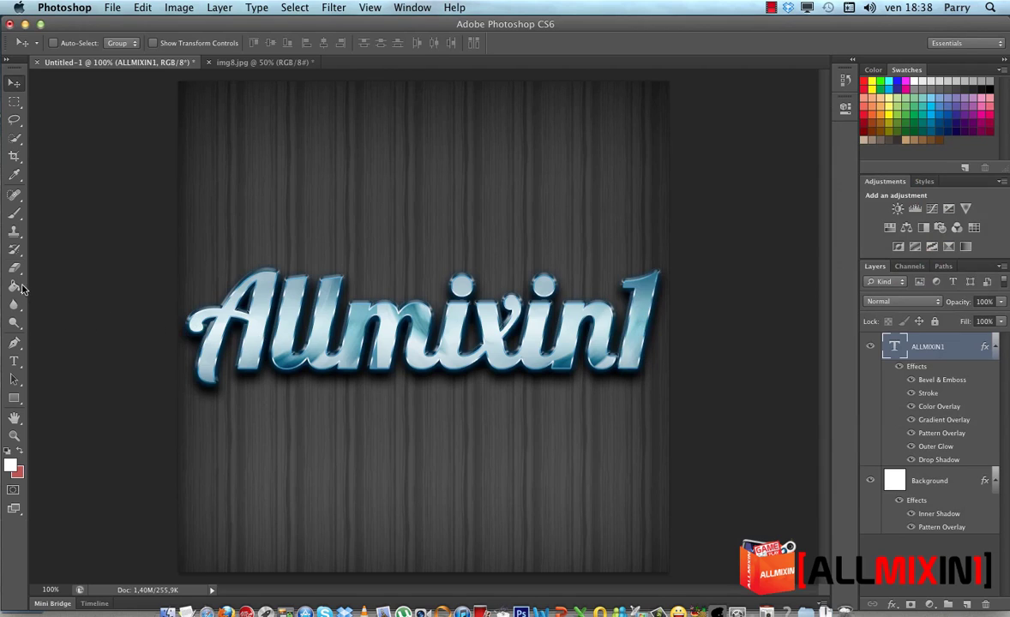
With the Brush tool active, create a new layer named EXTRA above ALLMIXIN1.
left_click(15, 216)
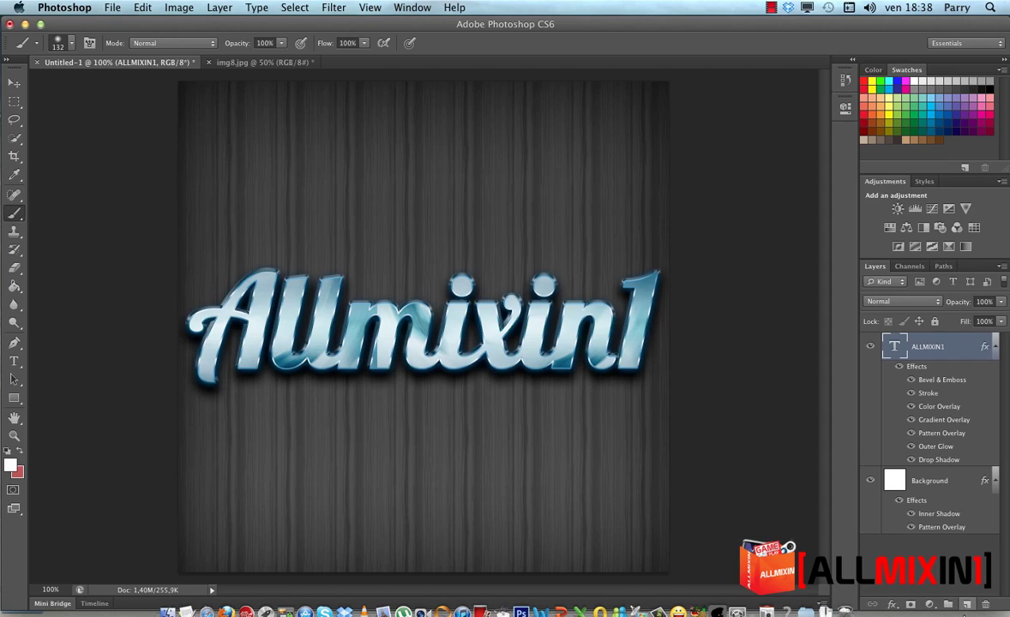
key("super+shift+alt+n")
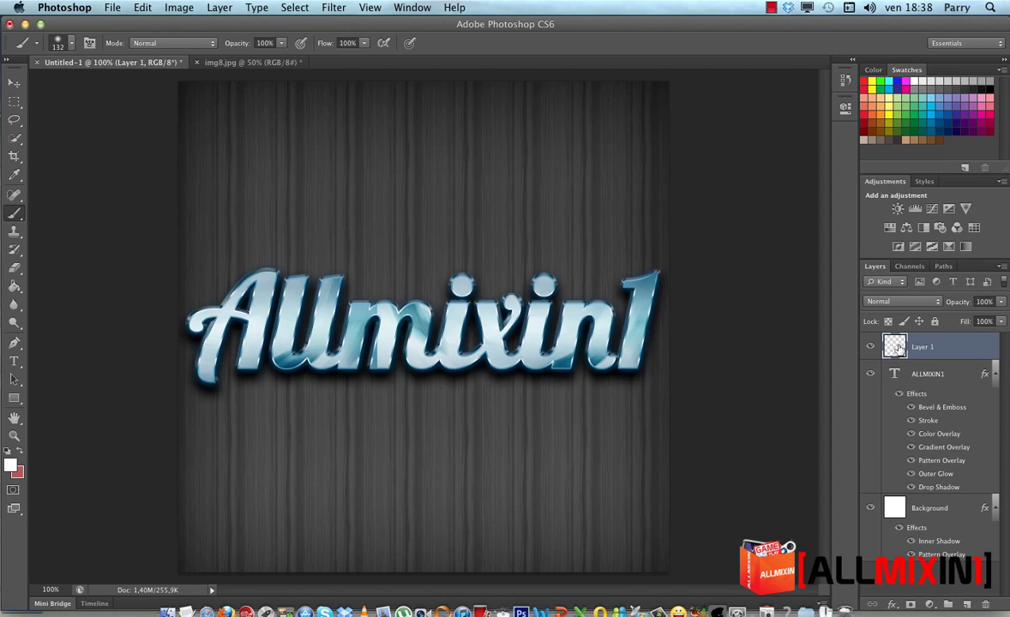
double_click(923, 349)
type("EXTRA")
key("Return")
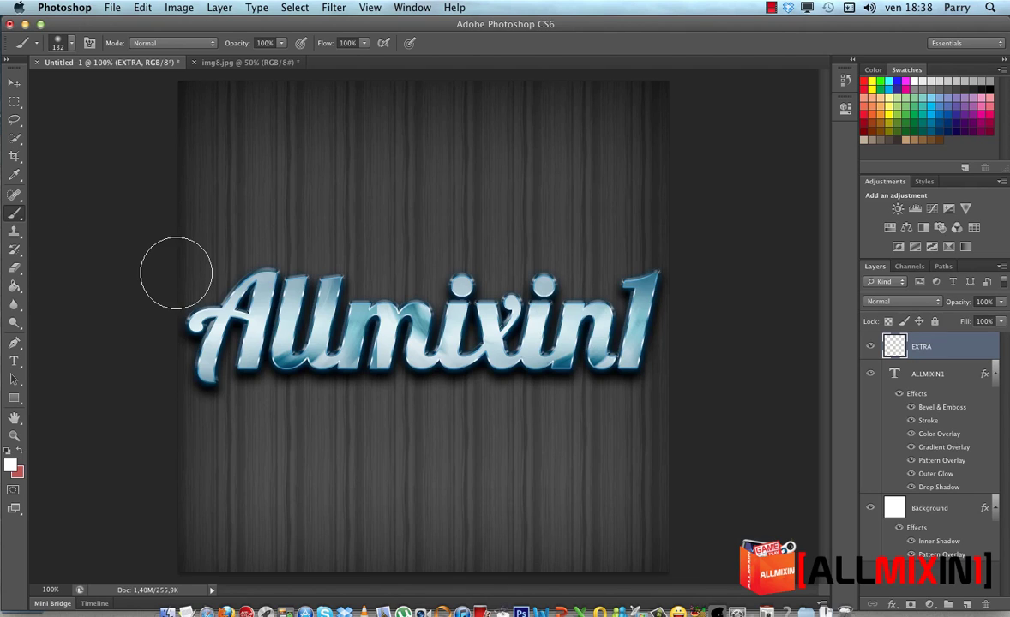
Zoom in to inspect the lettering, then bring up the brush preset picker.
key("super+plus")
left_click_drag(175, 270, 234, 258)
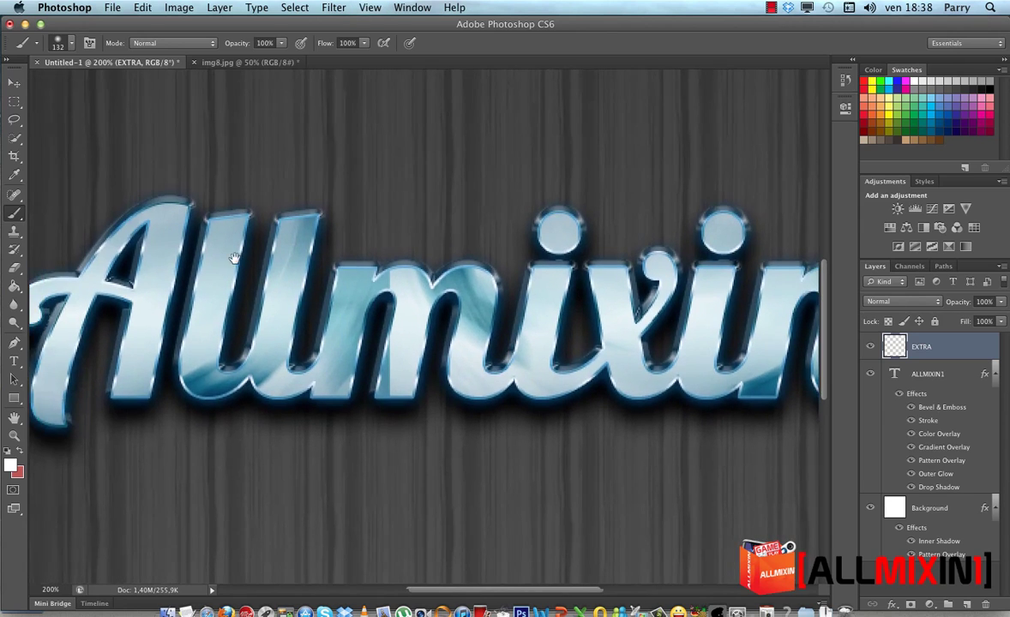
key("super+minus")
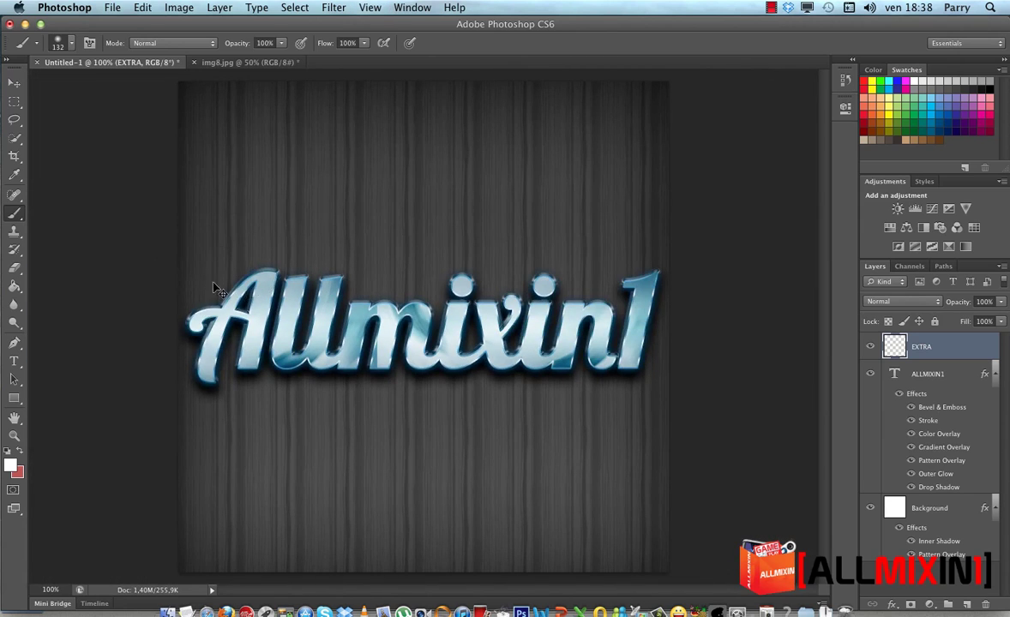
right_click(216, 287)
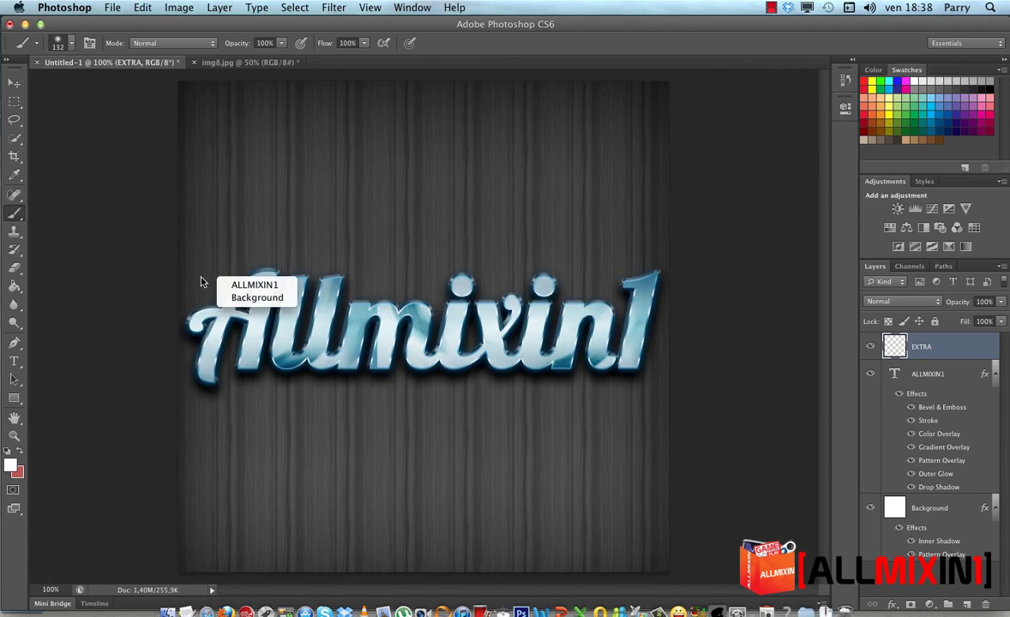
left_click(70, 46)
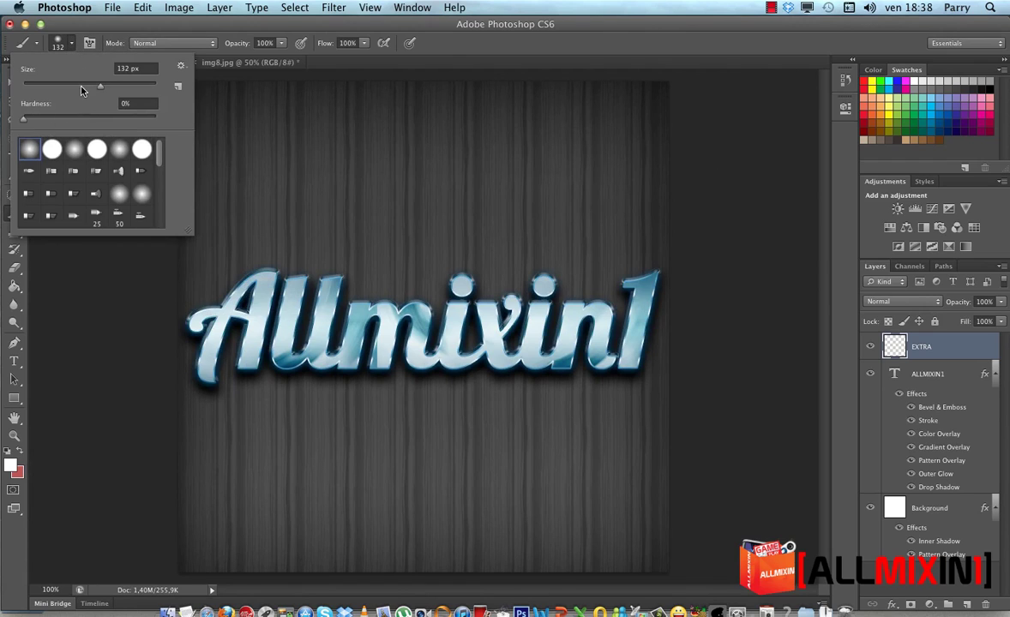
Set the soft brush to 32 px with 0% hardness.
left_click_drag(81, 87, 57, 87)
type("7")
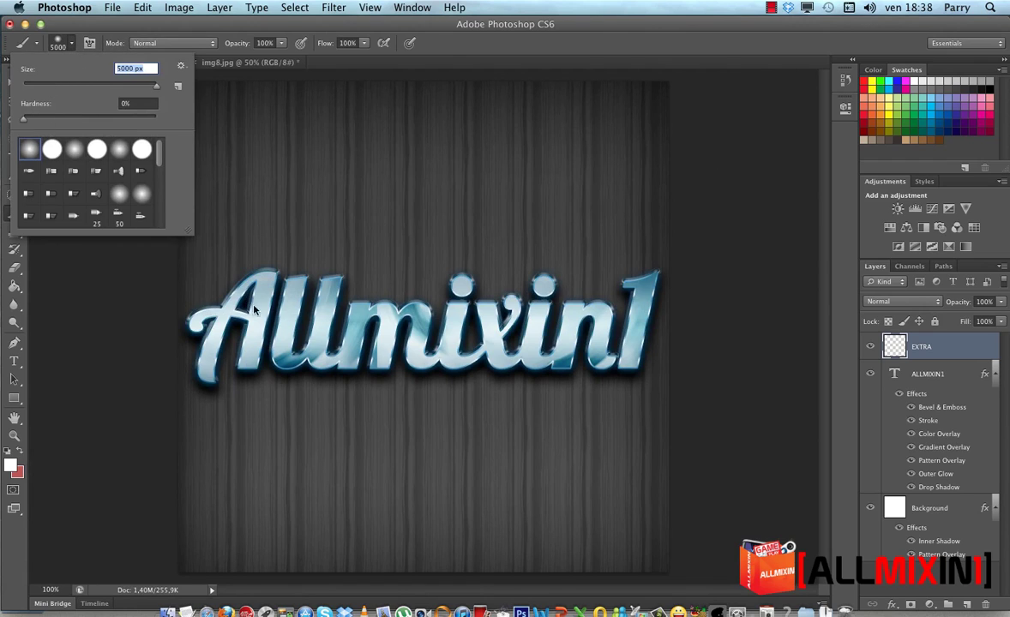
key("Return")
left_click_drag(27, 86, 44, 86)
left_click(65, 39)
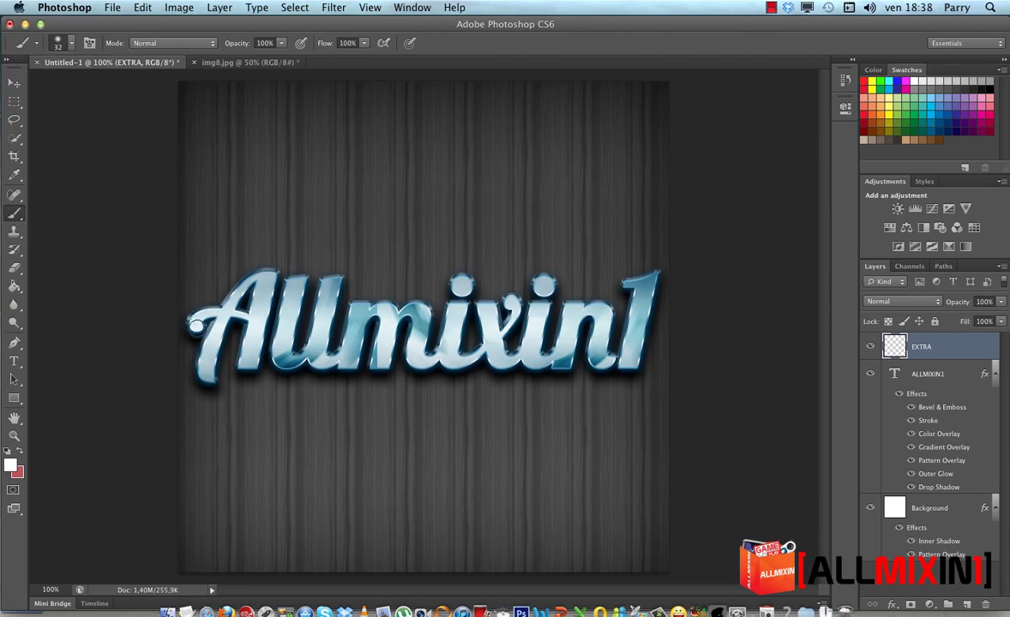
Paint white sparkles on the A, the l–m join, both i dots and the n.
left_click(202, 331)
key("ctrl+z")
left_click_drag(204, 329, 257, 330)
left_click(349, 302)
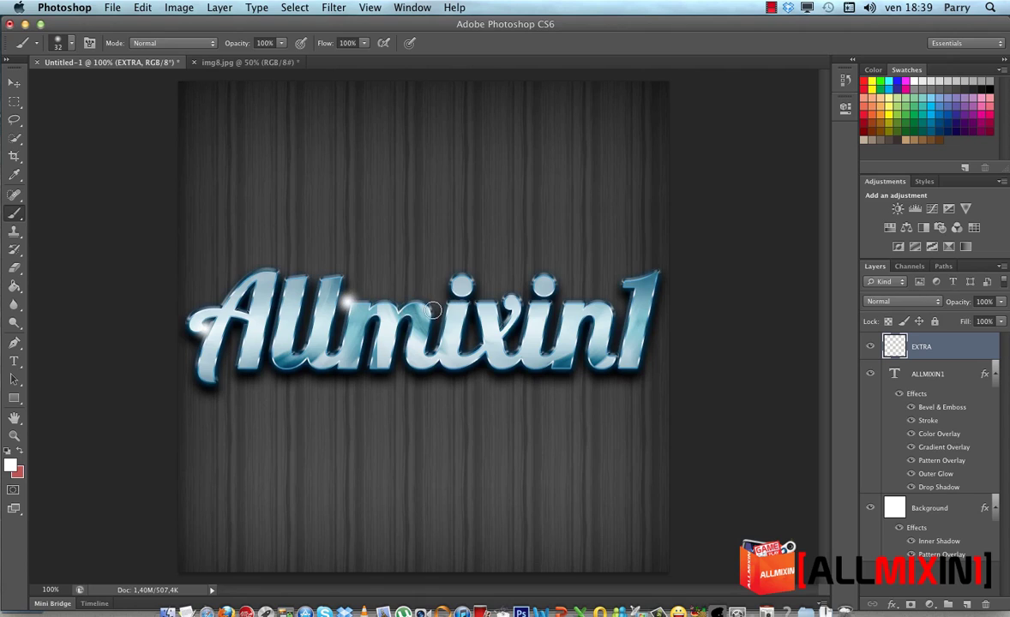
left_click(457, 284)
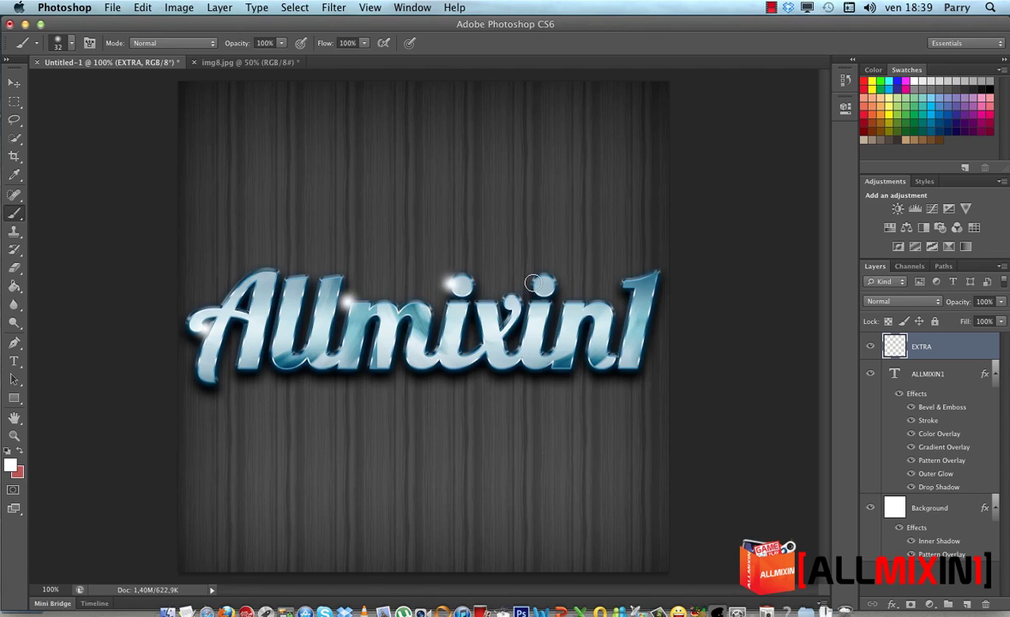
left_click(535, 283)
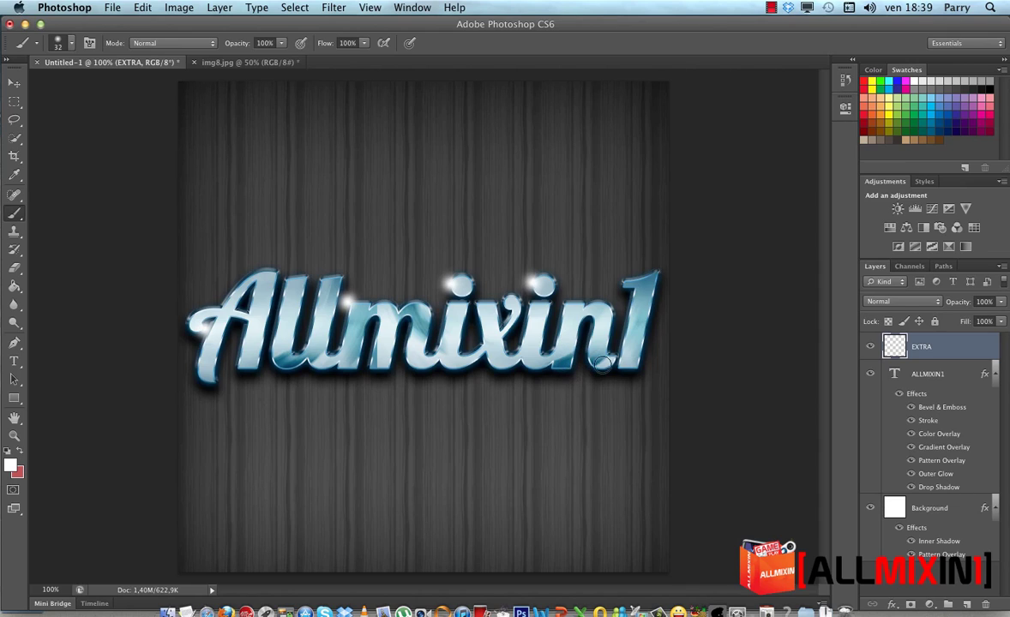
left_click(612, 309)
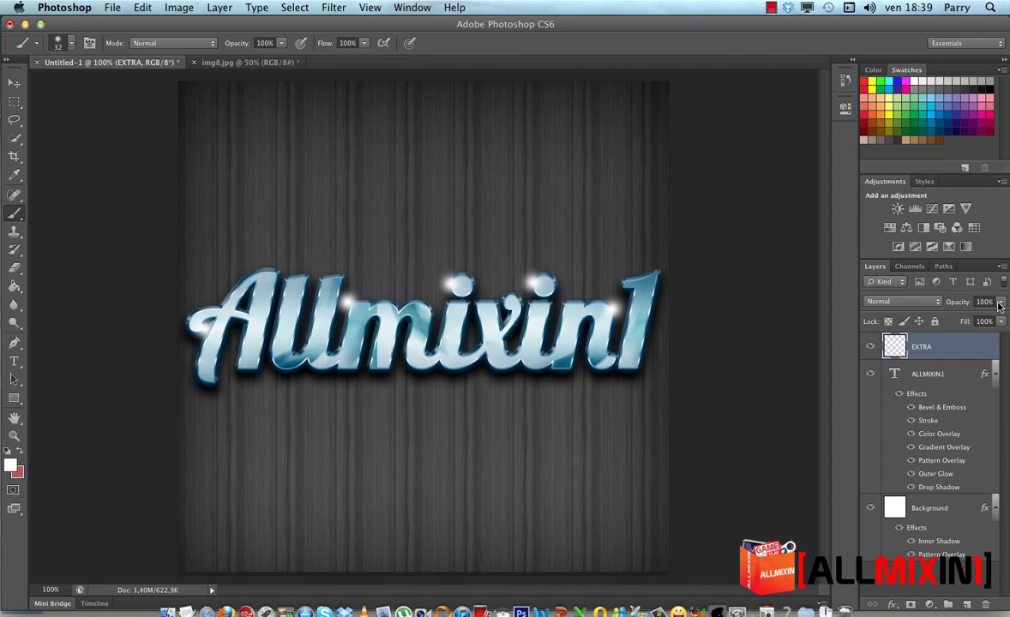
Set the EXTRA sparkle layer to 54% opacity with Color Dodge blending, then select the Move tool.
left_click_drag(999, 305, 973, 319)
left_click(938, 301)
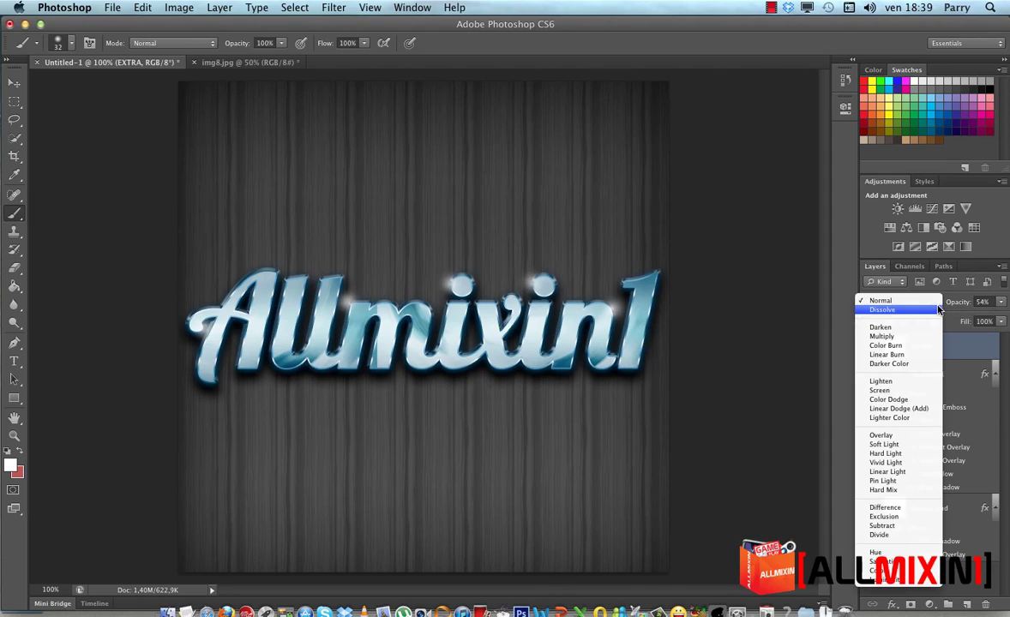
left_click(916, 382)
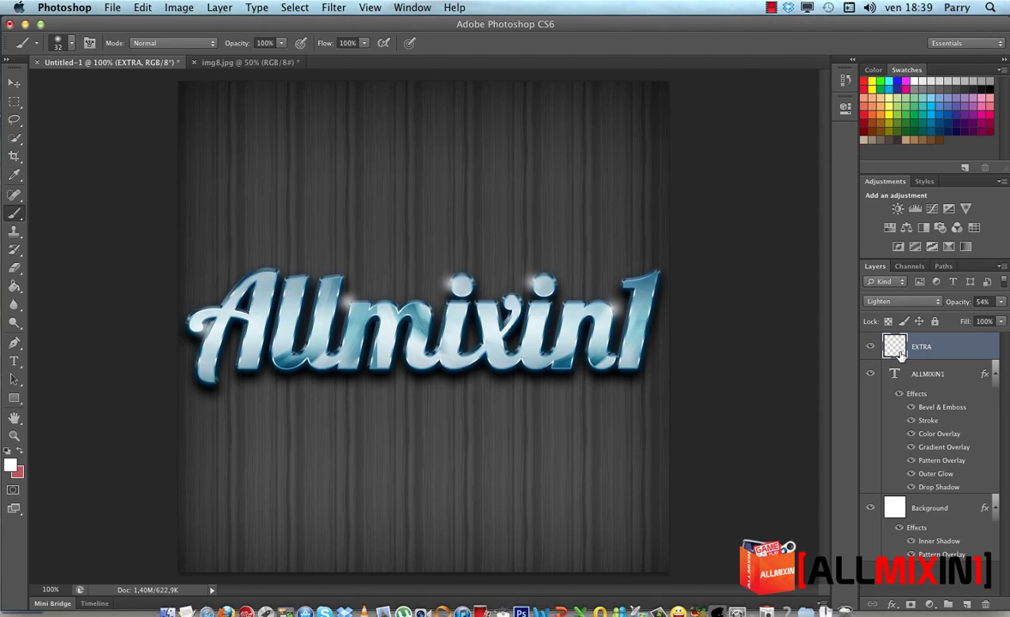
left_click(902, 302)
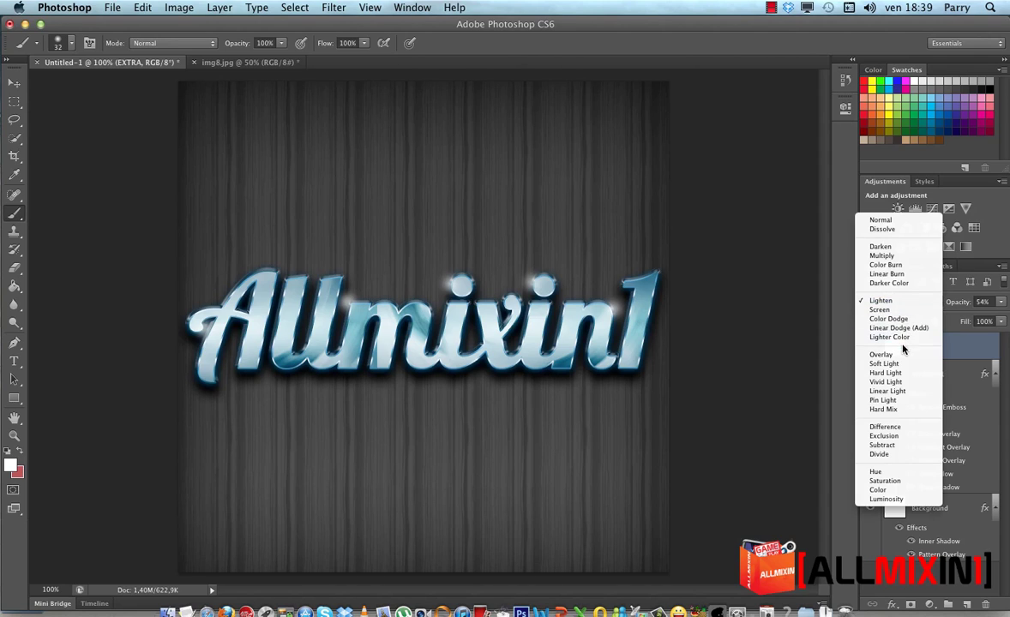
left_click(882, 354)
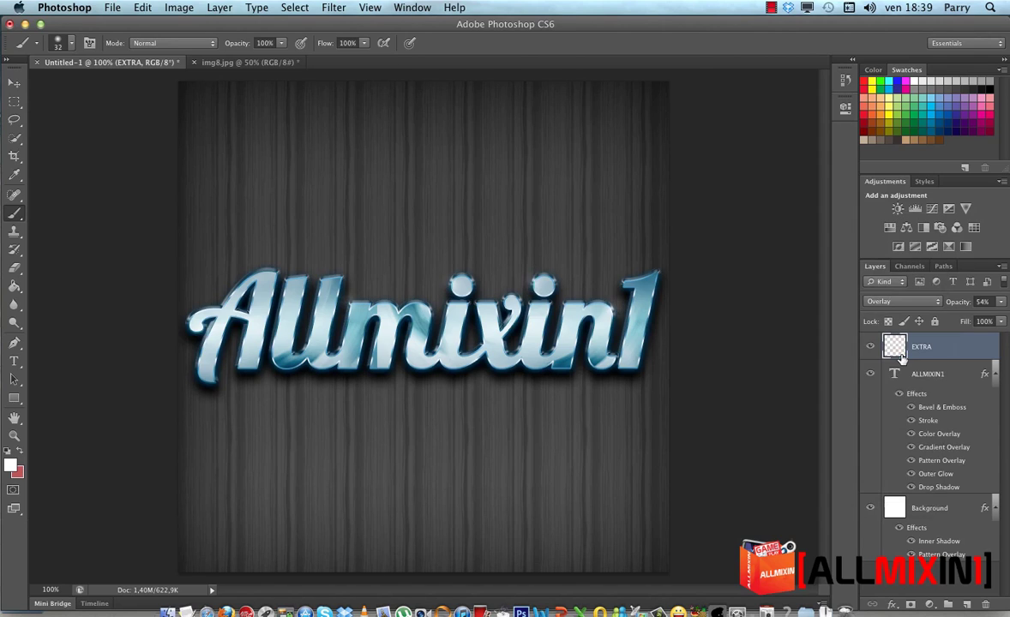
left_click(913, 302)
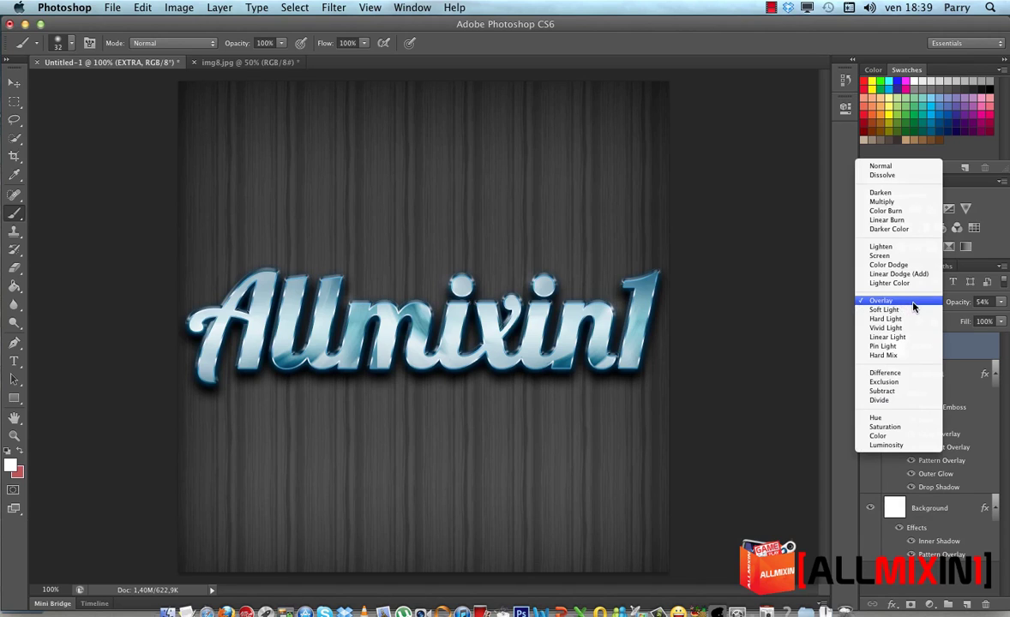
left_click(888, 264)
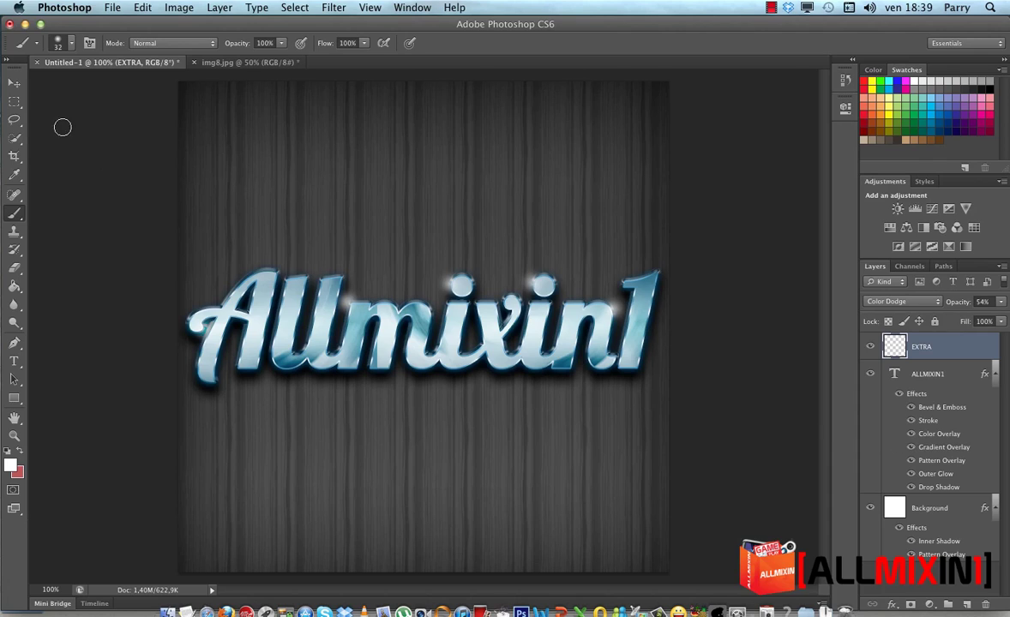
left_click(14, 82)
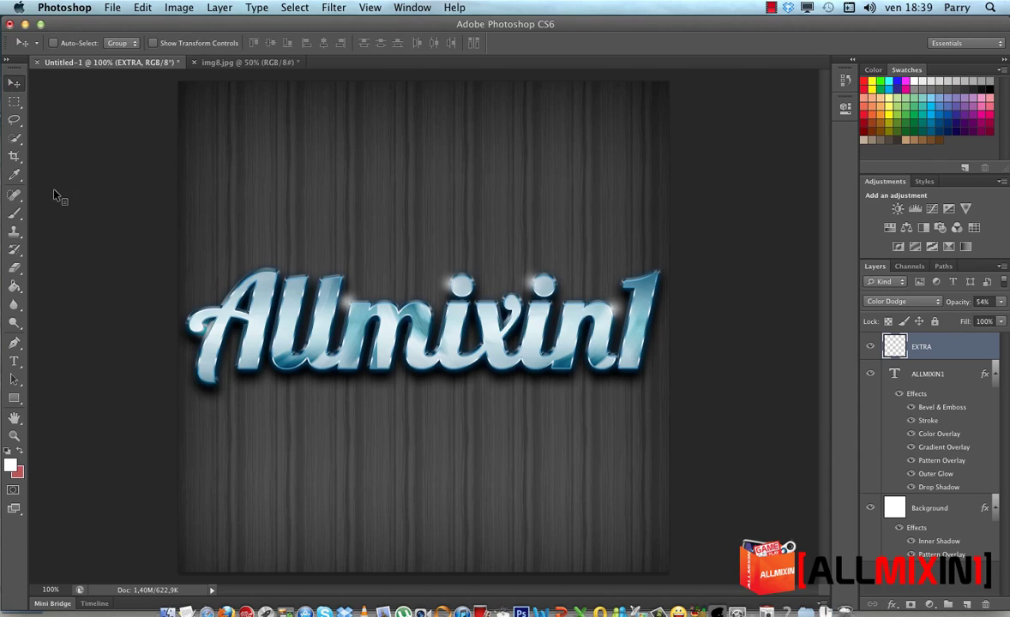